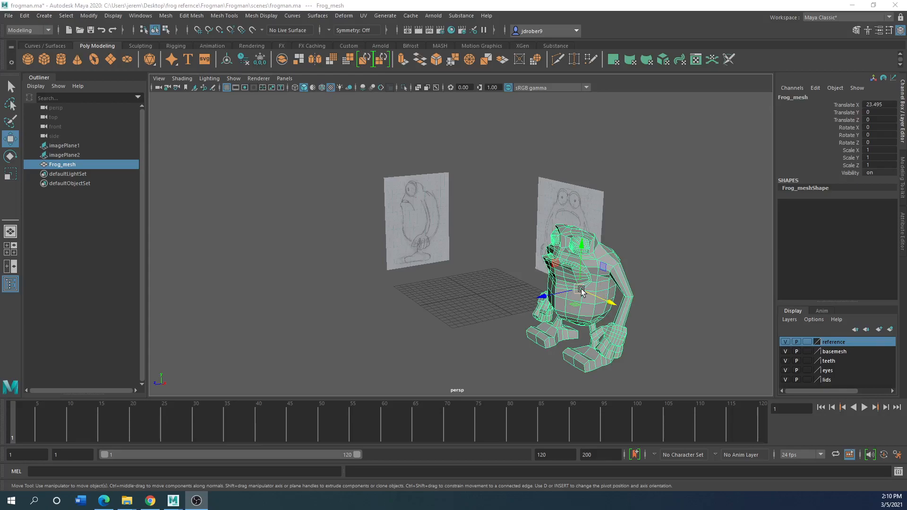
scroll(491, 297, up, 3)
scroll(492, 296, down, 3)
alt+drag(495, 281, 519, 278)
scroll(459, 280, up, 3)
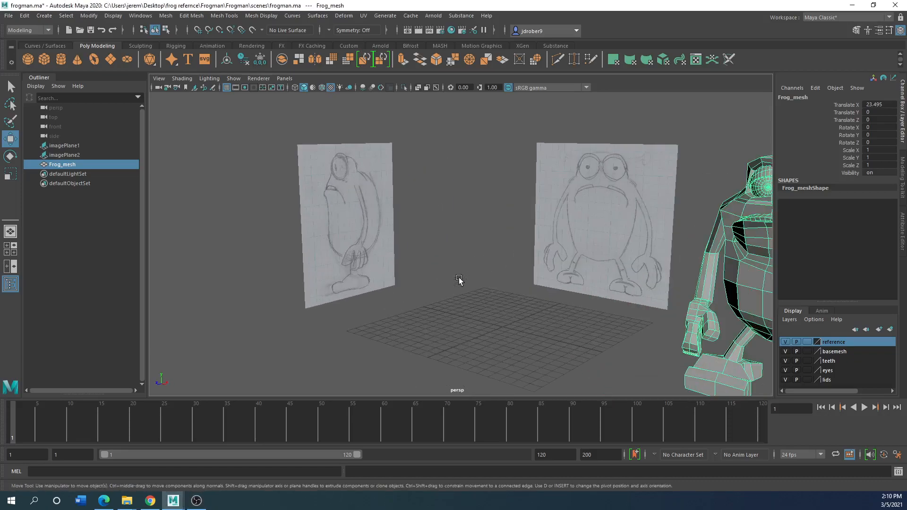
scroll(458, 279, down, 2)
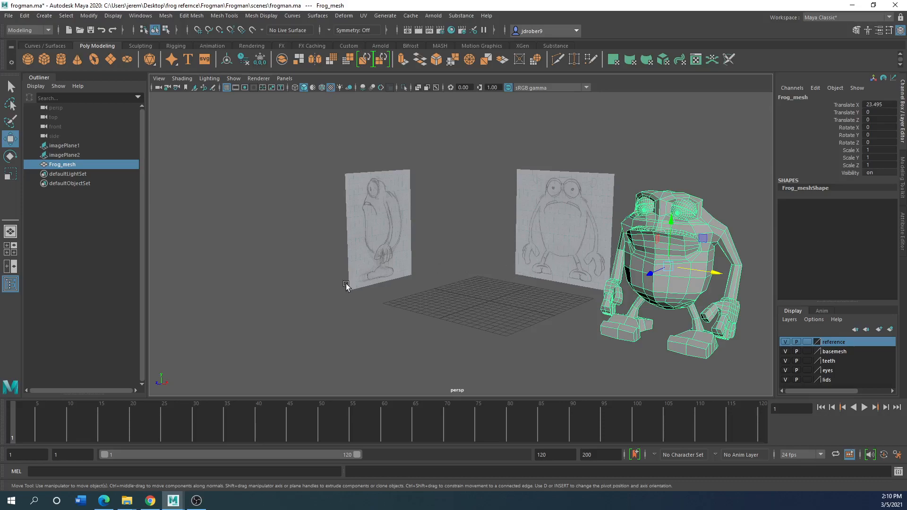
Switch to Mudbox, maximize its window and choose the Grab sculpting tool for the default sphere
double_click(392, 5)
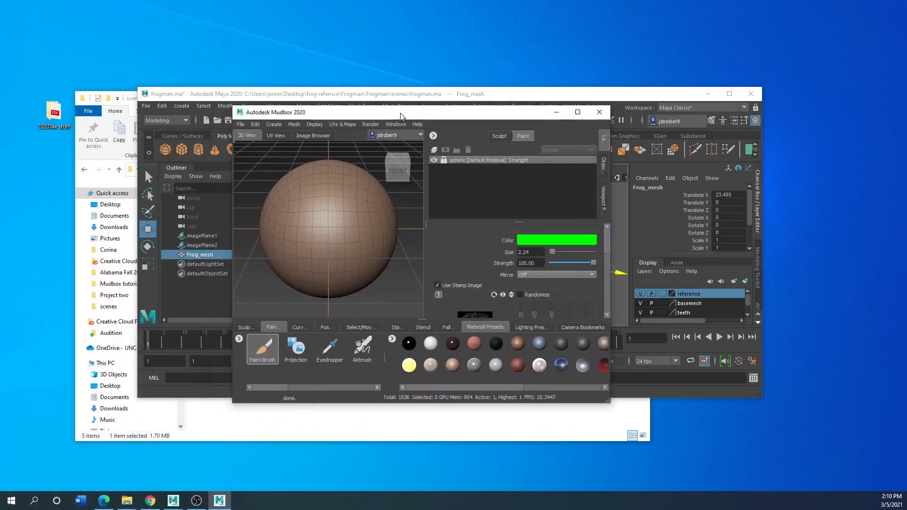
click(551, 116)
scroll(377, 259, down, 6)
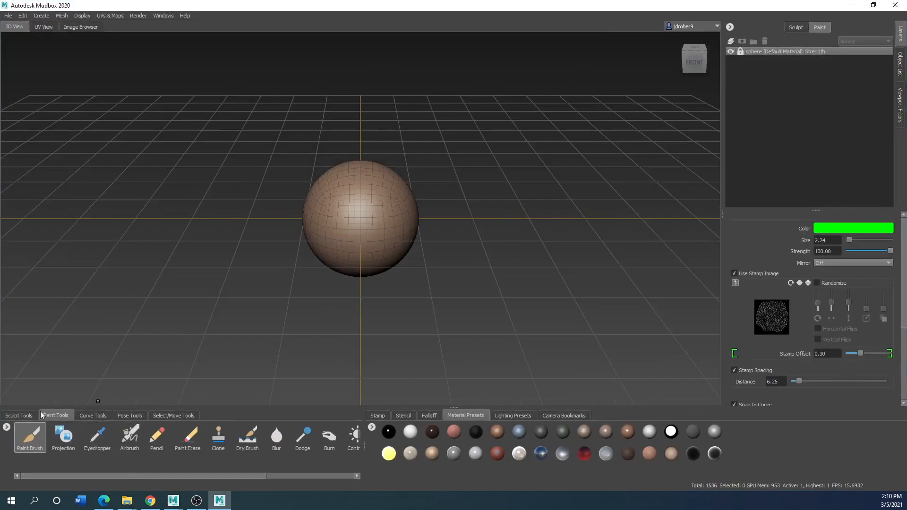
click(19, 415)
click(105, 437)
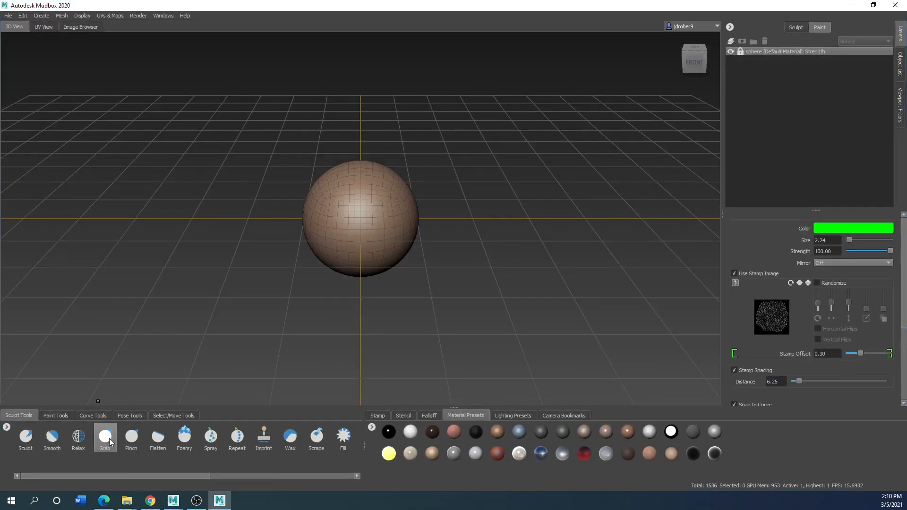
click(110, 439)
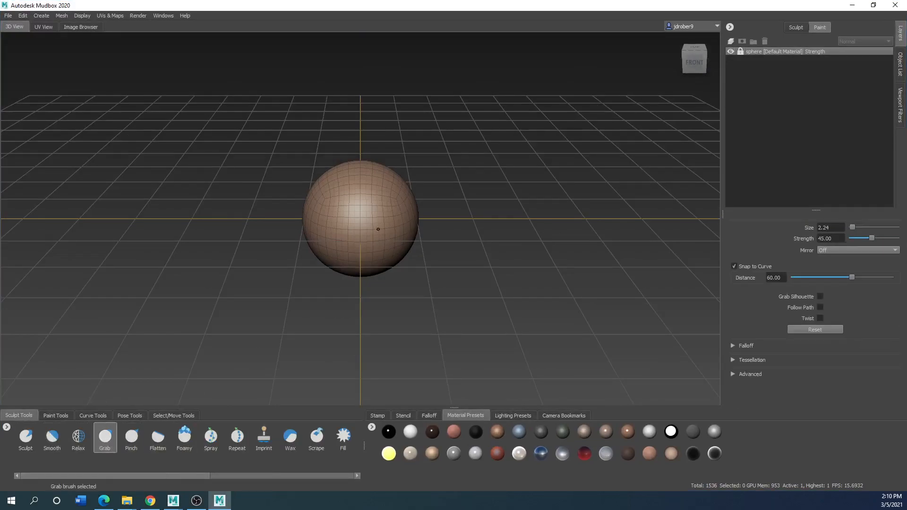
Enlarge the Grab brush to about 126 and pull bulges and a pointed peak out of the sphere
key(b)
drag(355, 223, 430, 223)
drag(367, 211, 379, 115)
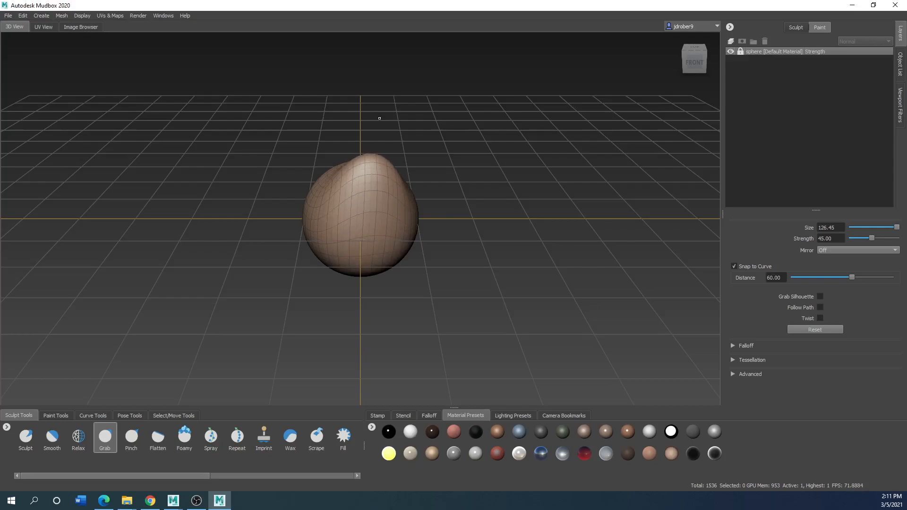
mouse_move(358, 222)
alt+mouse_down()
mouse_move(409, 250)
mouse_move(328, 249)
alt+mouse_up()
alt+drag(328, 249, 241, 255)
mouse_move(352, 247)
mouse_down()
mouse_move(385, 244)
mouse_move(407, 229)
mouse_move(241, 246)
mouse_up()
mouse_move(388, 236)
mouse_down()
mouse_move(391, 248)
mouse_move(341, 260)
mouse_move(389, 249)
mouse_up()
mouse_move(358, 240)
mouse_down()
mouse_move(355, 255)
mouse_move(329, 250)
mouse_move(231, 274)
mouse_move(340, 253)
mouse_move(393, 269)
mouse_move(322, 276)
mouse_move(311, 292)
mouse_move(451, 246)
mouse_up()
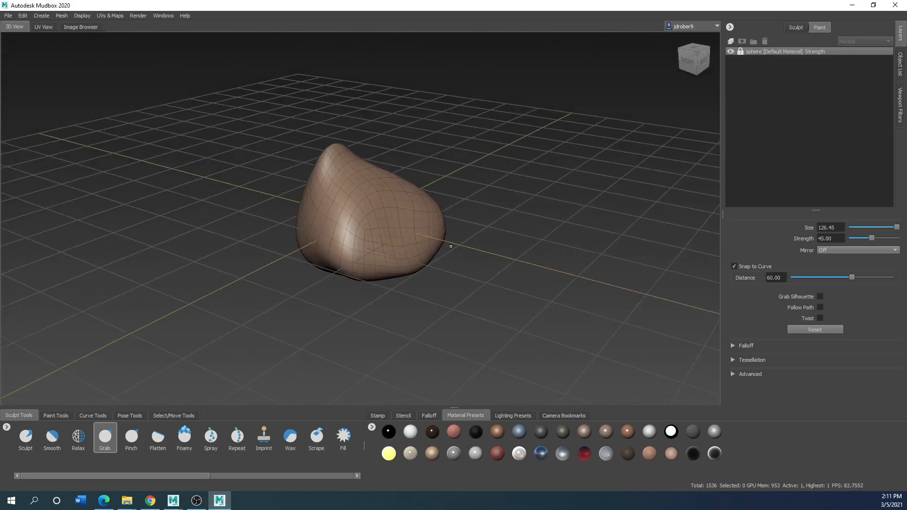
key(ctrl+d)
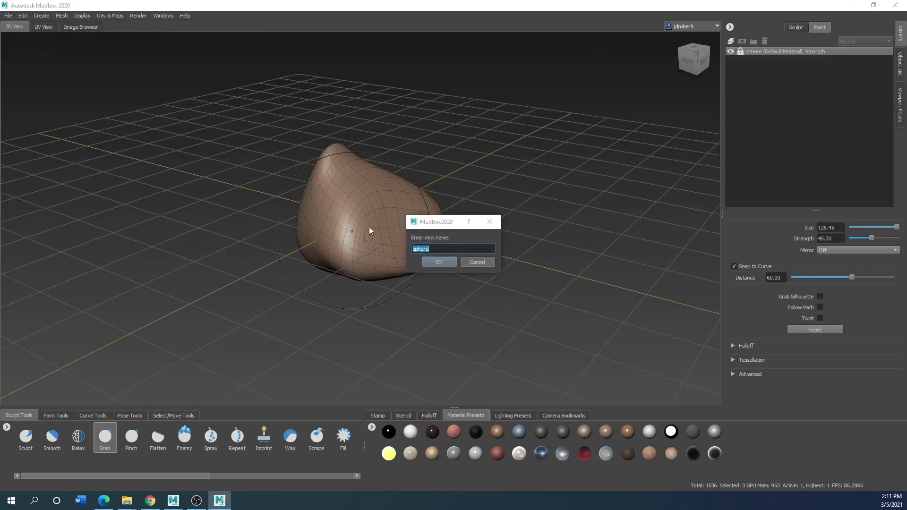
click(473, 261)
Keep pulling the sphere's surface outward from several sides with the Grab brush to form an irregular lump
mouse_move(348, 242)
mouse_down()
mouse_move(341, 254)
mouse_move(410, 281)
mouse_move(444, 259)
mouse_up()
mouse_move(383, 230)
mouse_down()
mouse_move(406, 243)
mouse_move(504, 236)
mouse_move(371, 213)
mouse_move(330, 284)
mouse_up()
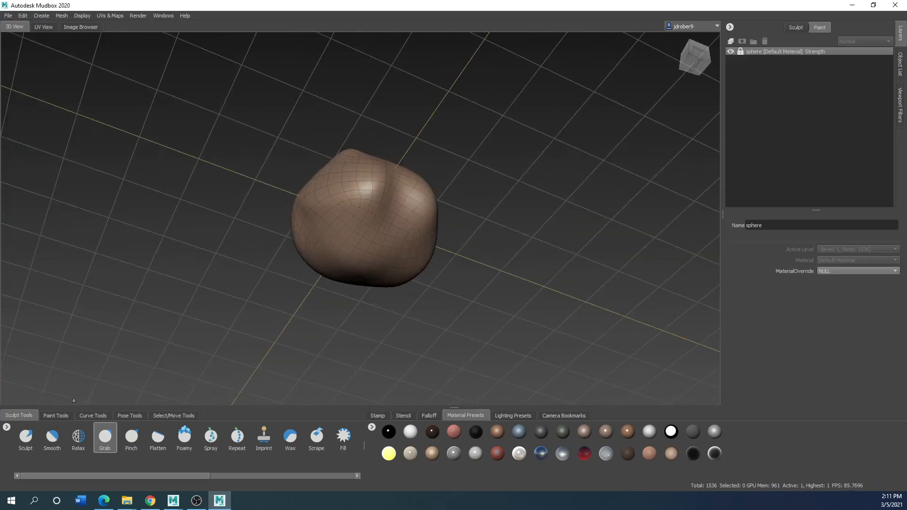
mouse_move(360, 196)
alt+mouse_down()
mouse_move(394, 213)
mouse_move(378, 285)
mouse_move(362, 260)
mouse_move(361, 232)
alt+mouse_up()
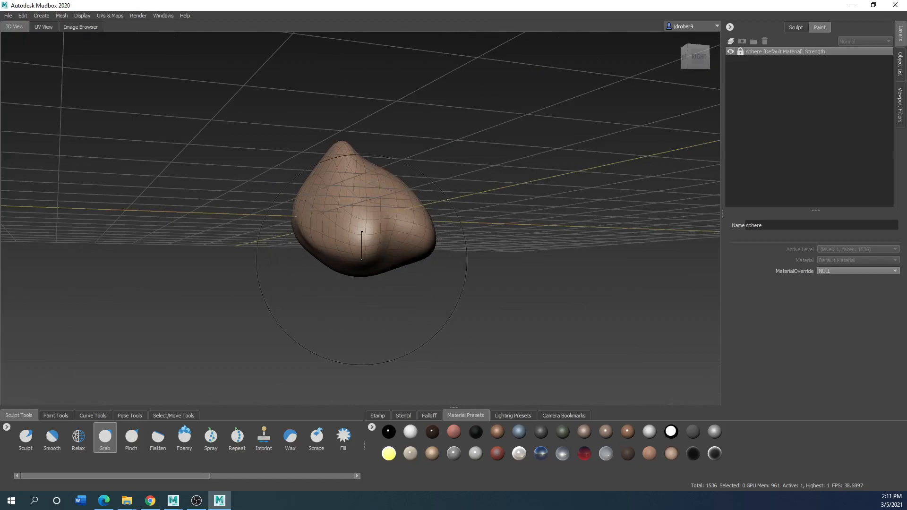
mouse_move(393, 204)
mouse_down()
mouse_move(517, 204)
mouse_move(290, 224)
mouse_up()
mouse_move(369, 224)
mouse_down()
mouse_move(398, 183)
mouse_move(401, 266)
mouse_move(525, 314)
mouse_up()
drag(406, 197, 424, 182)
mouse_move(324, 239)
mouse_down()
mouse_move(373, 241)
mouse_move(409, 227)
mouse_move(221, 240)
mouse_up()
drag(388, 278, 297, 293)
drag(358, 212, 264, 222)
mouse_move(368, 203)
mouse_down()
mouse_move(308, 184)
mouse_move(225, 241)
mouse_move(160, 217)
mouse_move(191, 234)
mouse_up()
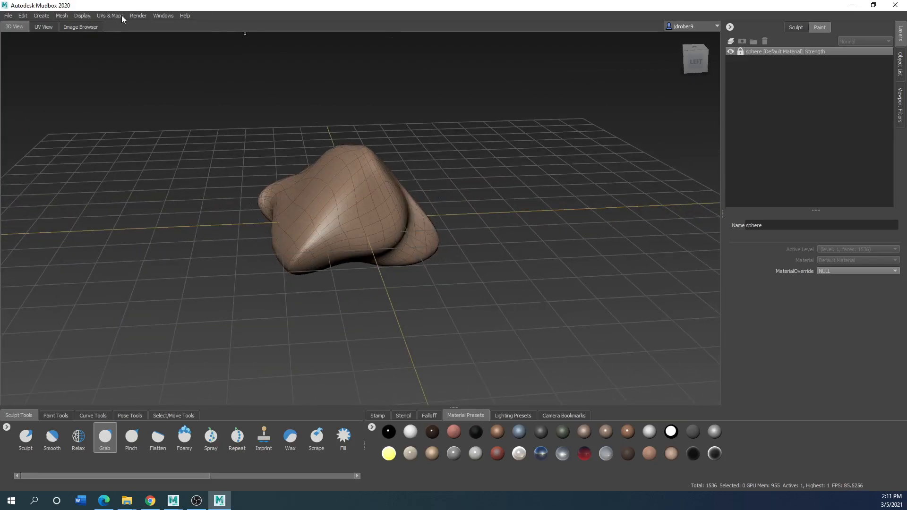
Add subdivision level 2 to the sculpted sphere and pull its lower areas outward with the Grab brush
click(61, 15)
click(82, 26)
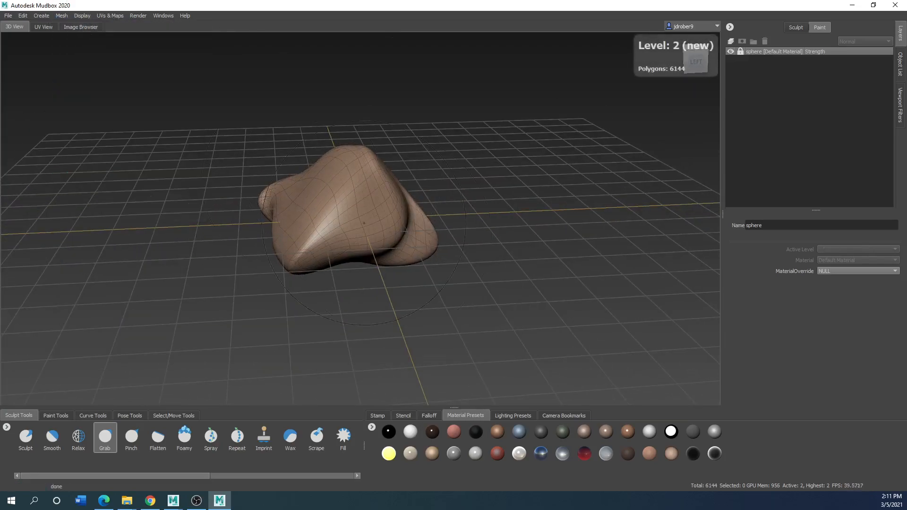
mouse_move(324, 224)
mouse_down()
mouse_move(309, 246)
mouse_move(289, 241)
mouse_move(319, 265)
mouse_up()
drag(329, 206, 287, 293)
mouse_move(354, 259)
alt+mouse_down()
mouse_move(199, 245)
mouse_move(64, 98)
alt+mouse_up()
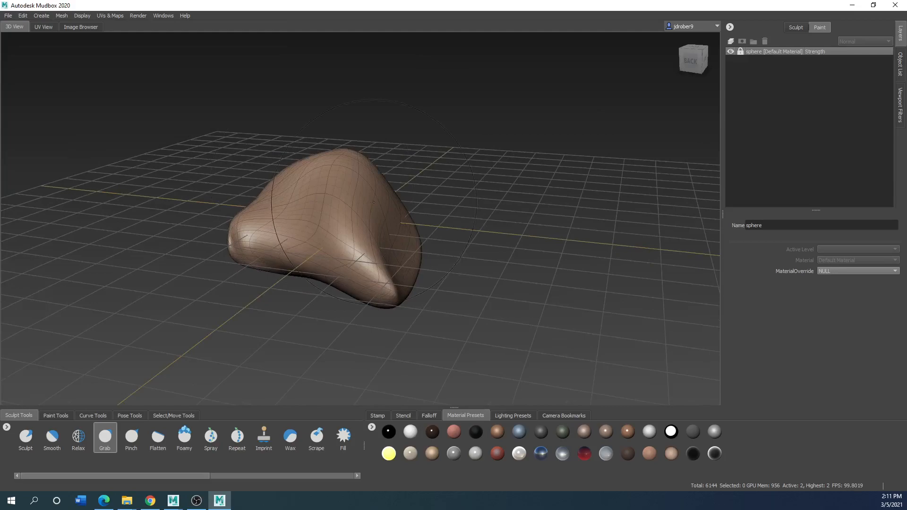
Start a new empty Mudbox scene, discarding the sculpted sphere
click(8, 16)
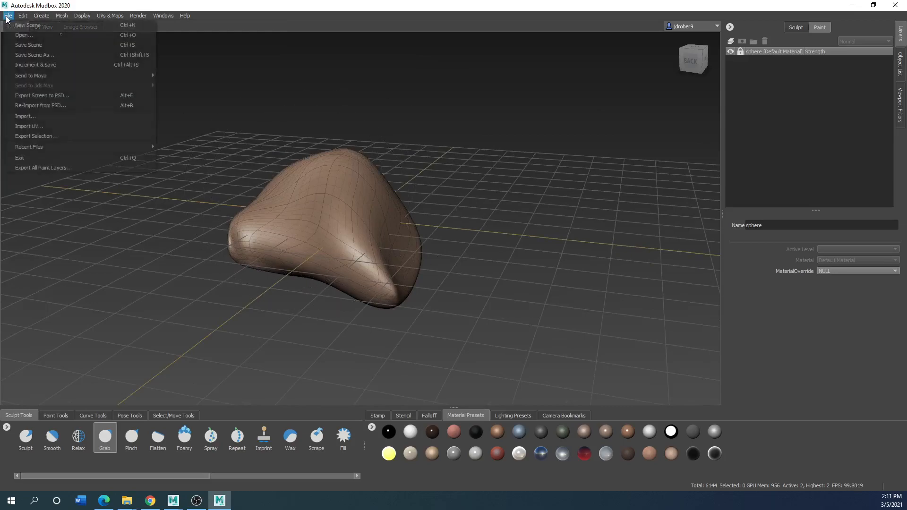
click(21, 25)
click(462, 260)
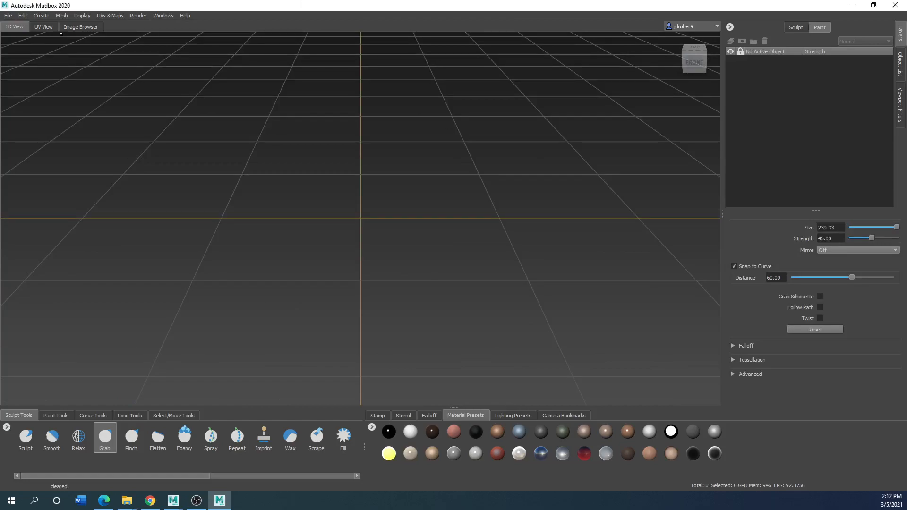
Switch back to Maya with the frogman.ma scene and maximize its window
drag(347, 1, 0, 183)
drag(530, 96, 449, 80)
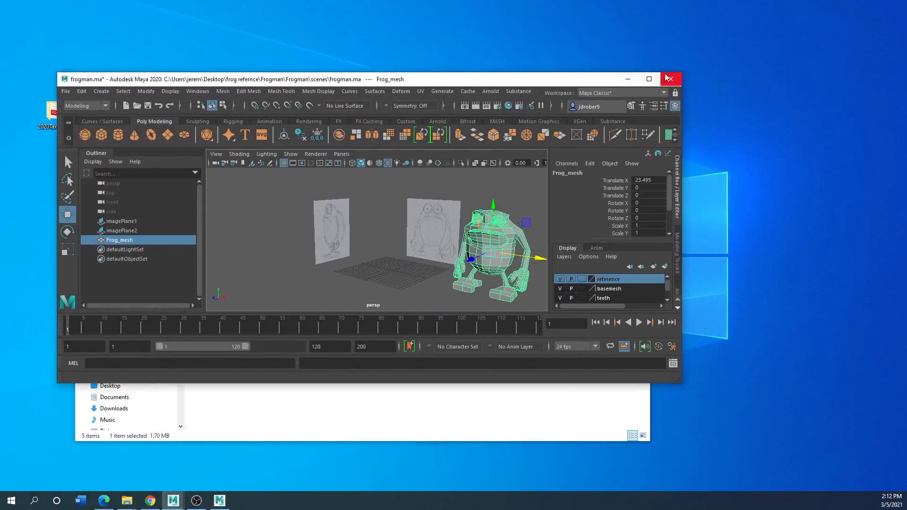
click(649, 79)
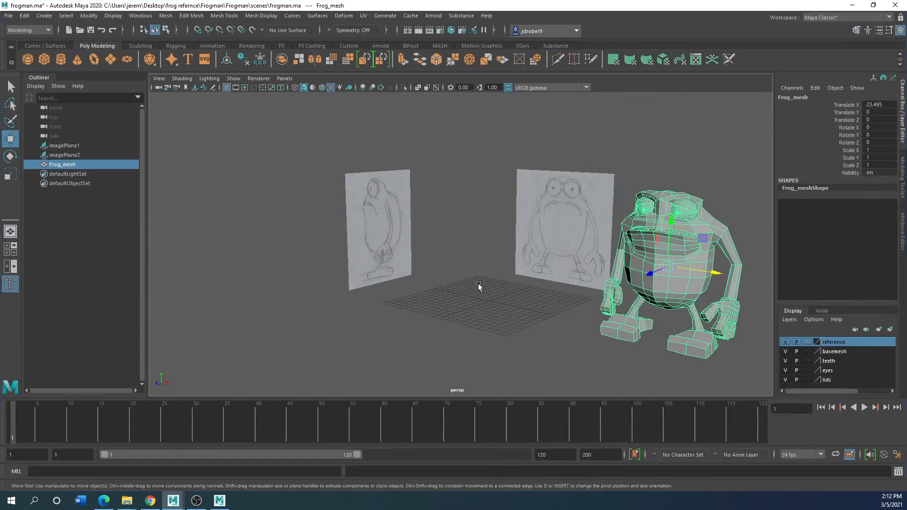
Create a polygon sphere at the grid centre and raise it to about 6.78 in Translate Y
scroll(470, 286, down, 4)
scroll(476, 281, up, 6)
alt+drag(503, 273, 327, 269)
alt+middle_drag(355, 273, 444, 280)
scroll(431, 283, up, 4)
scroll(431, 282, down, 4)
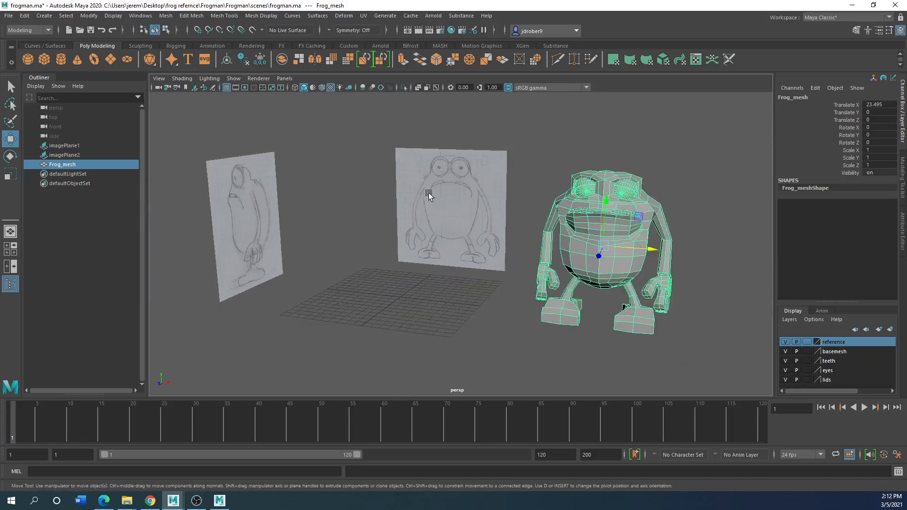
click(28, 63)
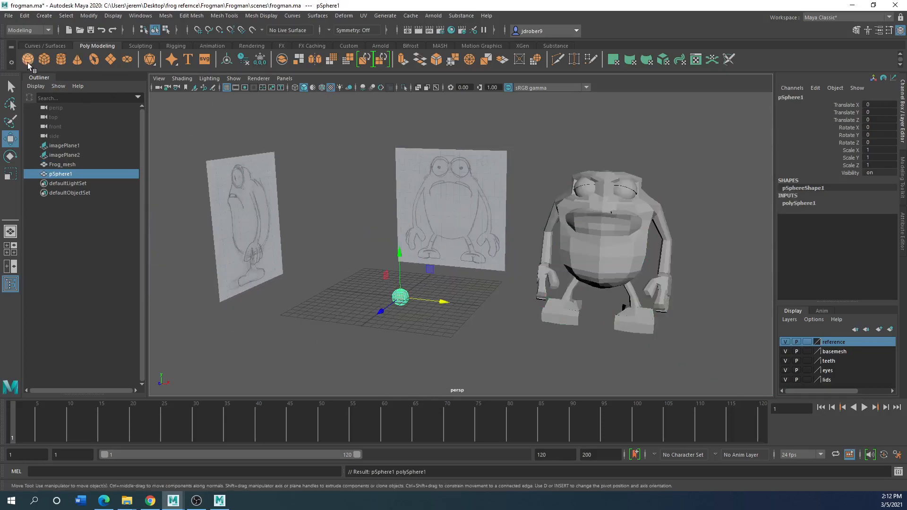
drag(399, 260, 390, 208)
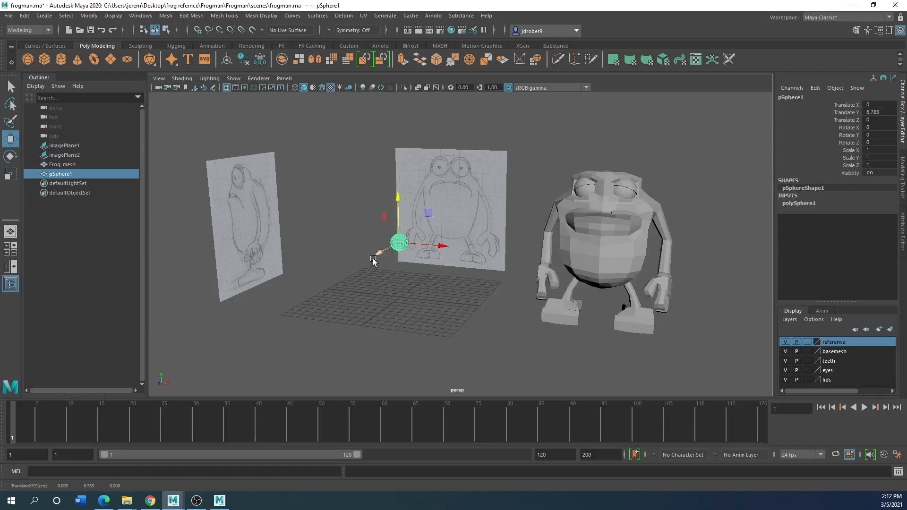
In the front view, scale the sphere uniformly to about 4.48 and raise it to about 9.42 in Translate Y
key(space)
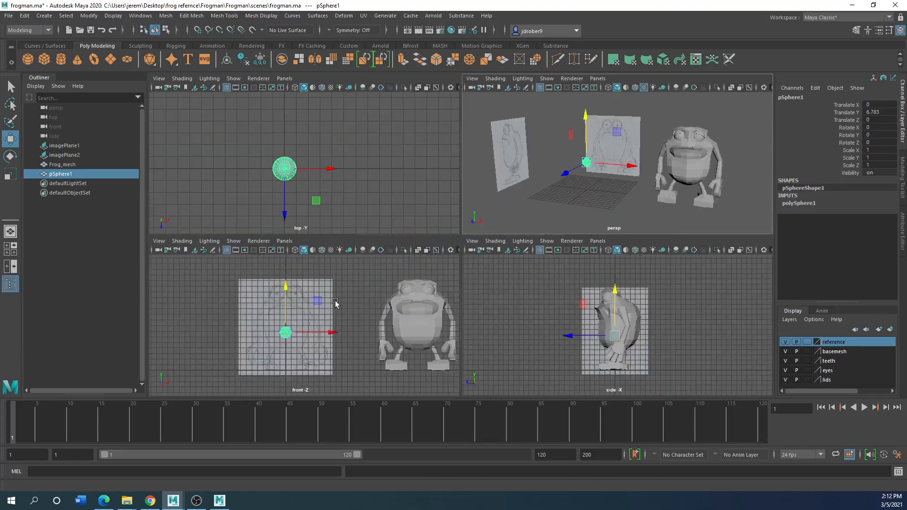
key(space)
key(r)
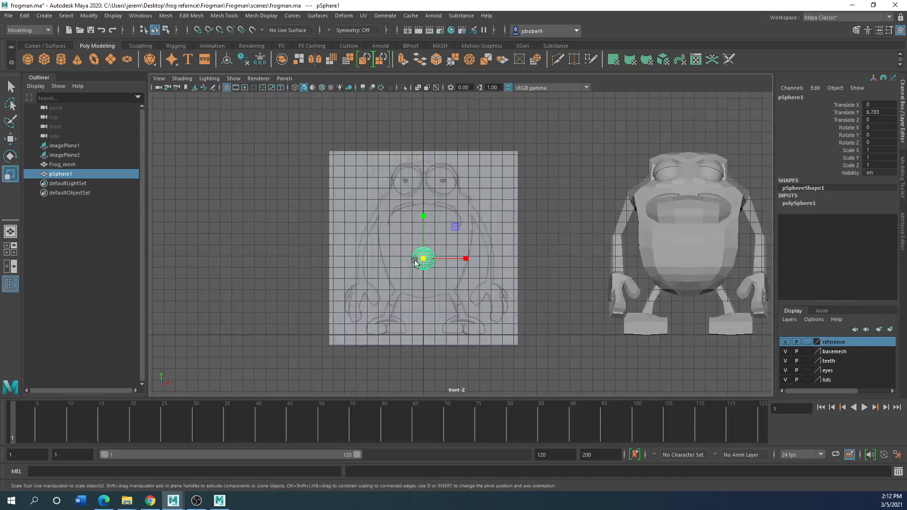
drag(426, 261, 493, 262)
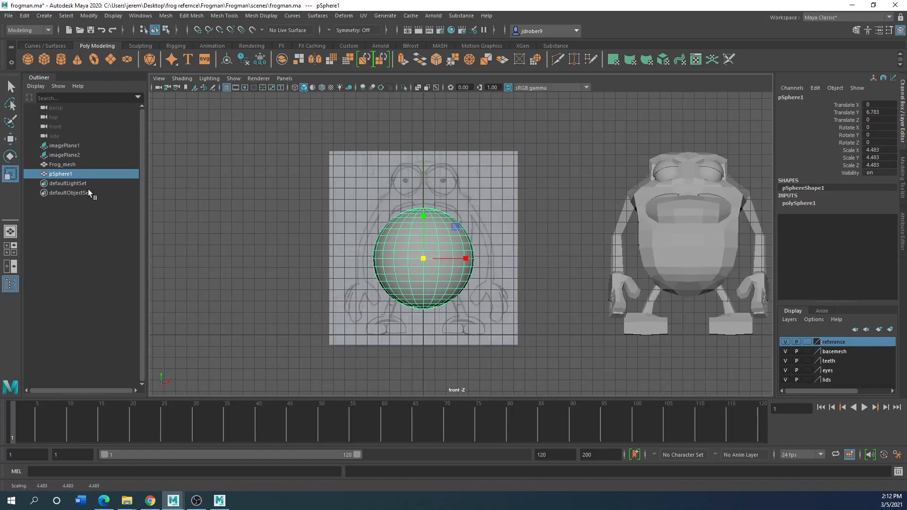
click(12, 139)
drag(427, 227, 424, 196)
Fit the sphere to the drawn frog body by scaling it to about 5.93 in Y and 4.93 in X
click(10, 173)
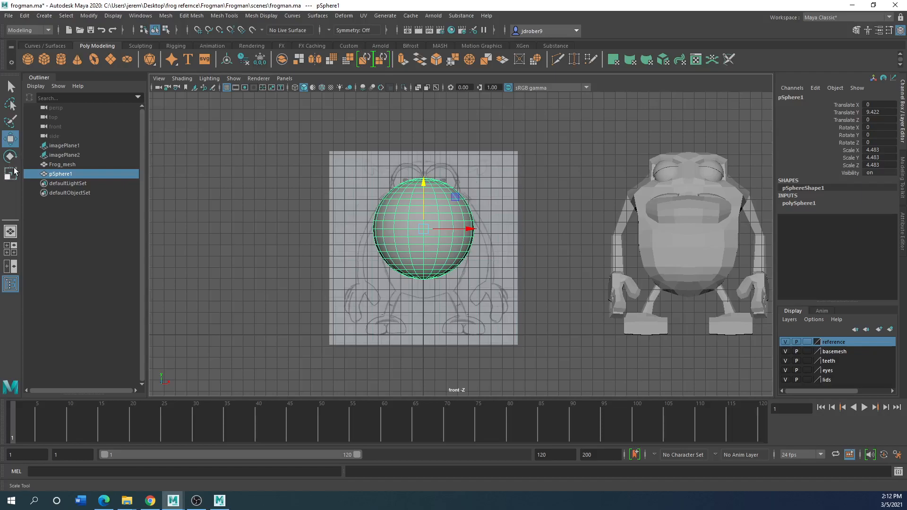
drag(423, 188, 425, 168)
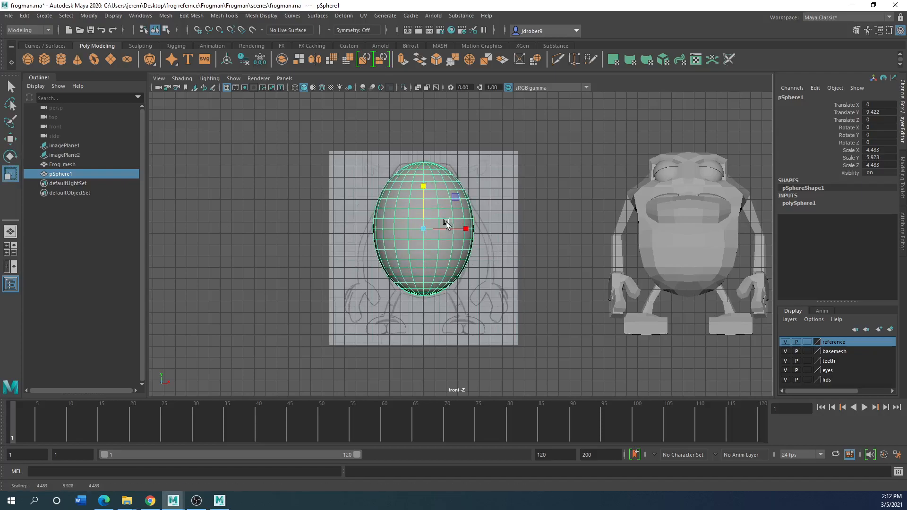
drag(463, 229, 471, 229)
In the side view, move the existing frog mesh off the reference image to about -16 in Translate Z
key(space)
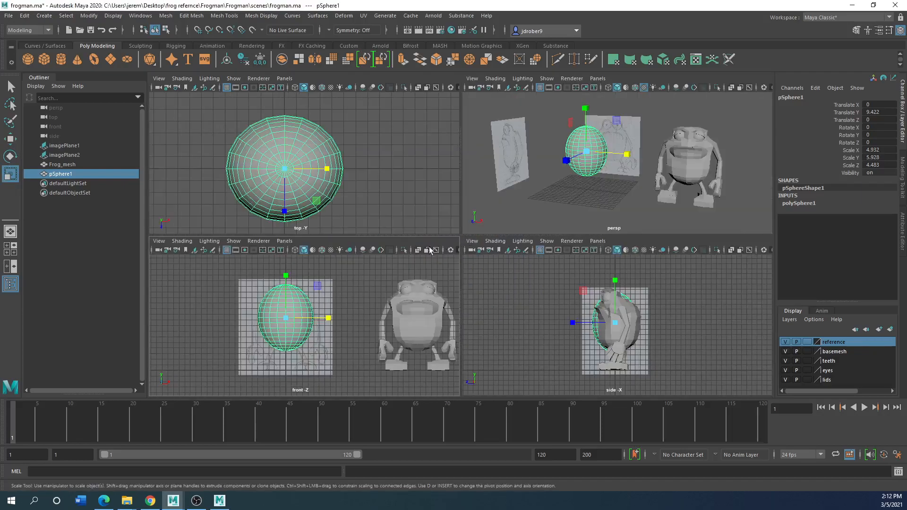
key(space)
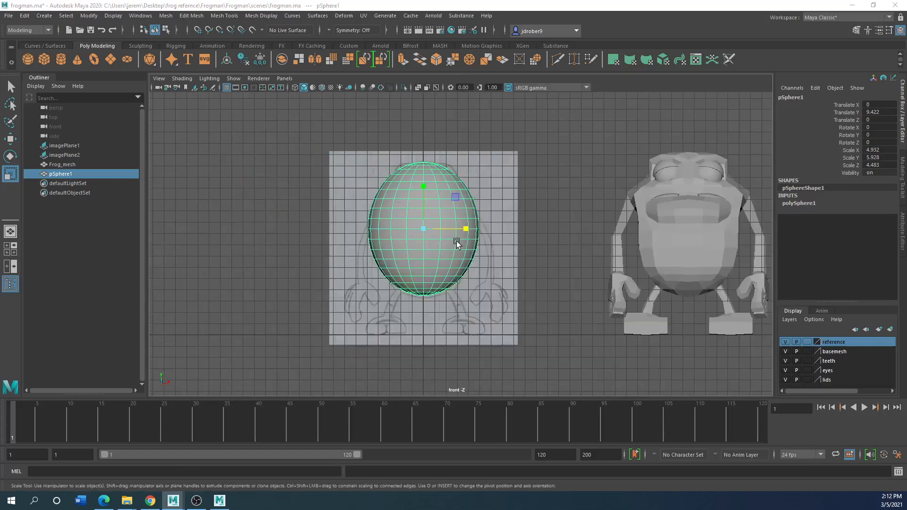
key(space)
key(space)
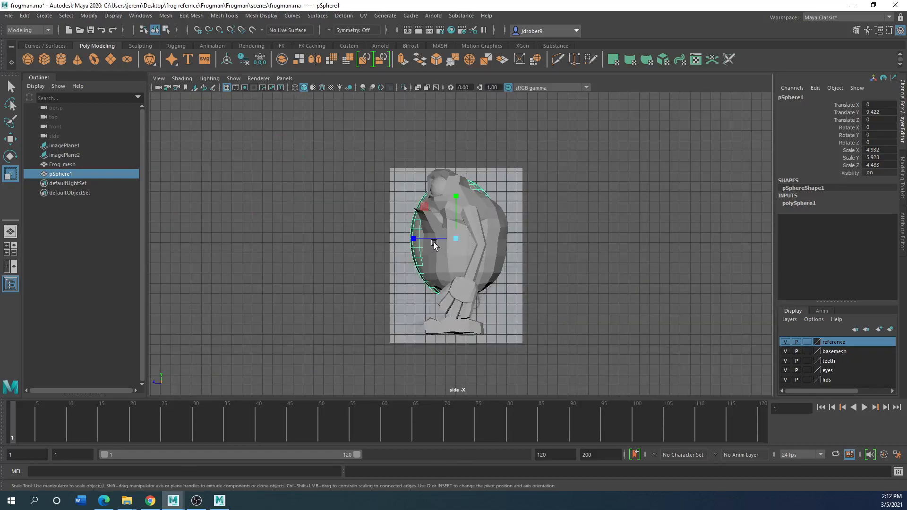
key(w)
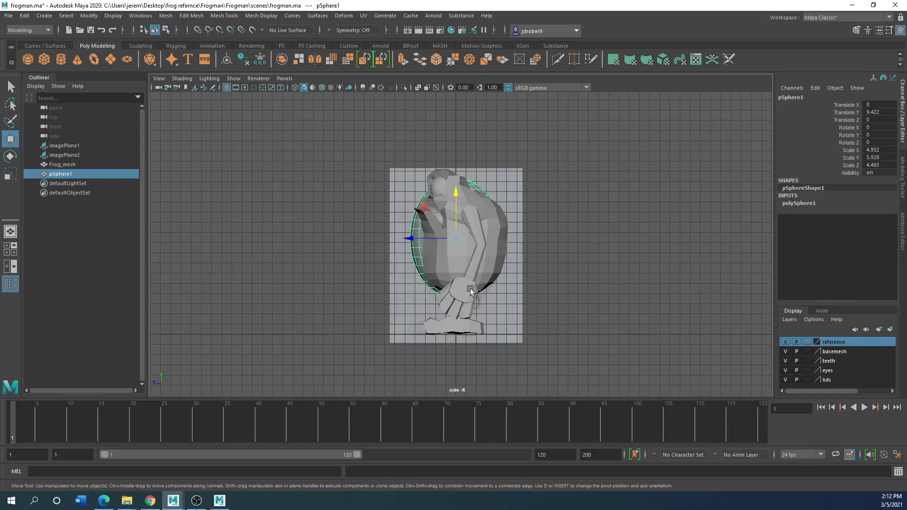
click(462, 286)
drag(416, 251, 561, 248)
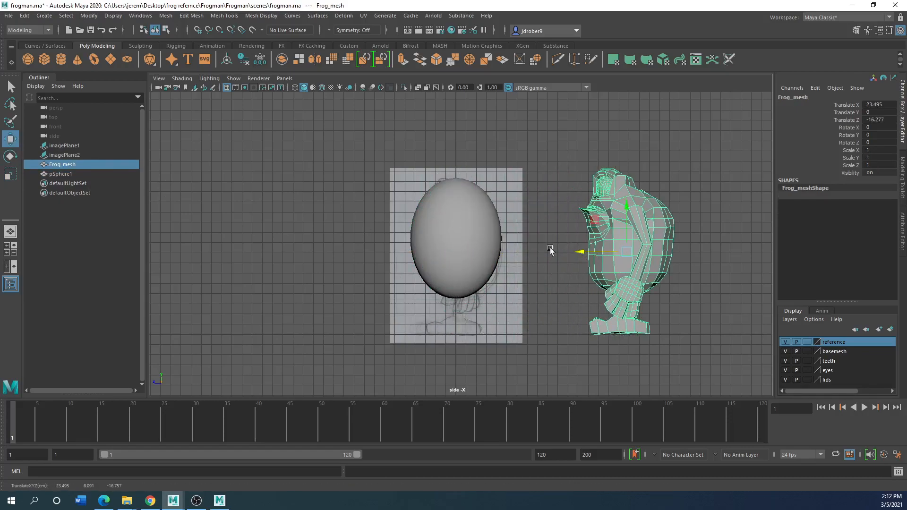
Reselect the sphere, return to the perspective view, and set its Subdivisions Axis and Subdivisions Height to 10
click(460, 247)
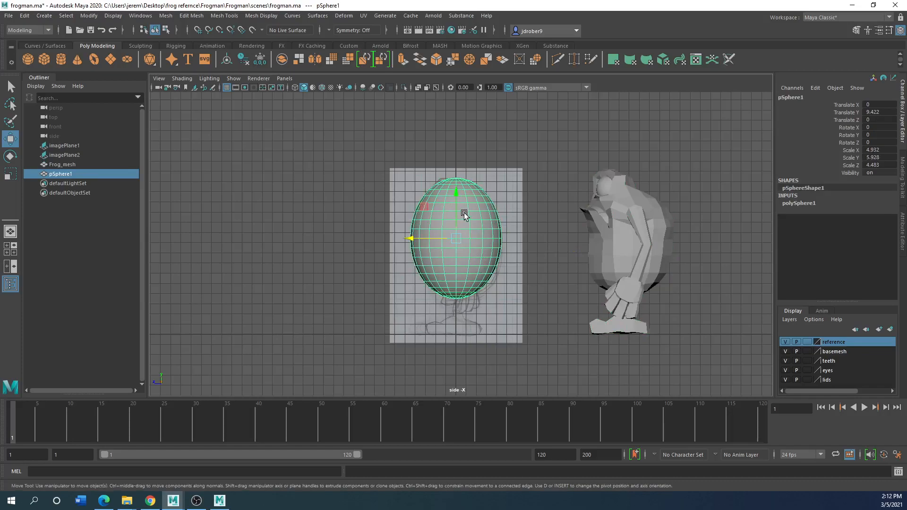
key(space)
key(space)
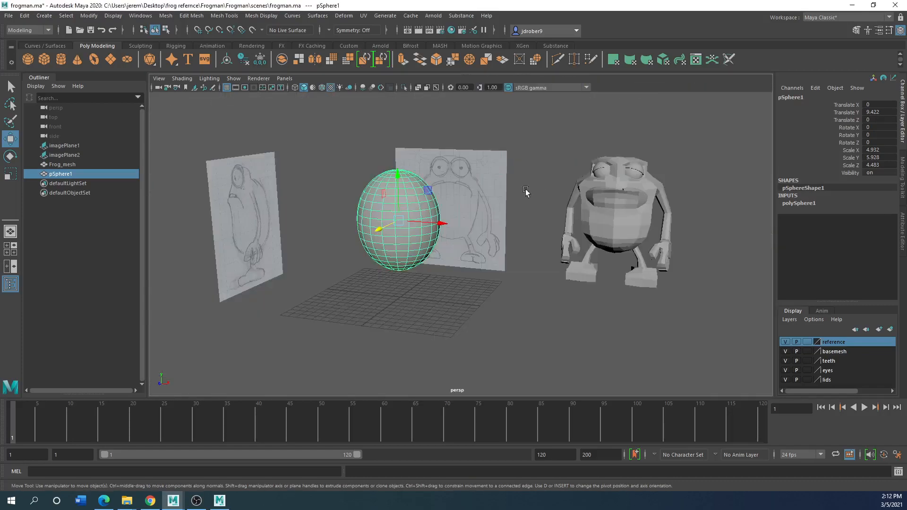
alt+drag(417, 243, 398, 257)
scroll(398, 257, up, 5)
scroll(332, 251, down, 3)
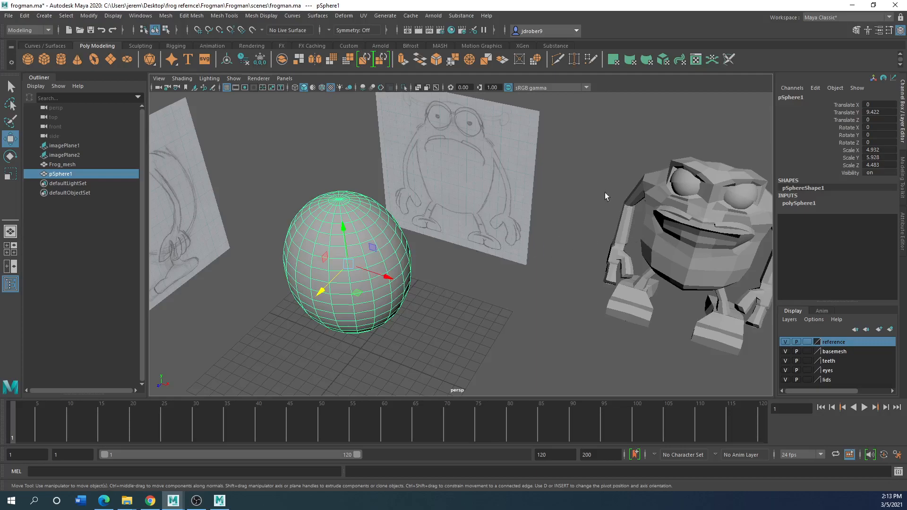
click(798, 203)
double_click(867, 218)
text(10)
key(Tab)
text(10)
key(Return)
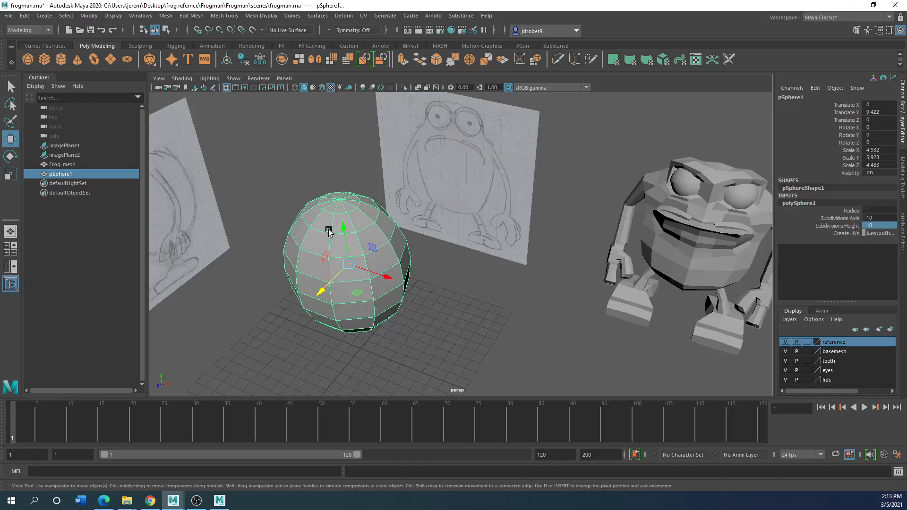
alt+drag(339, 226, 316, 207)
scroll(316, 207, down, 3)
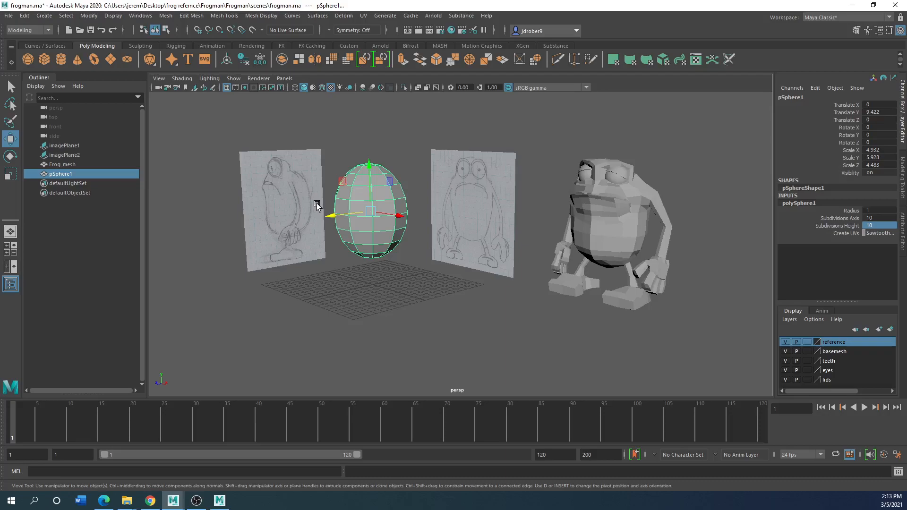
scroll(313, 203, up, 3)
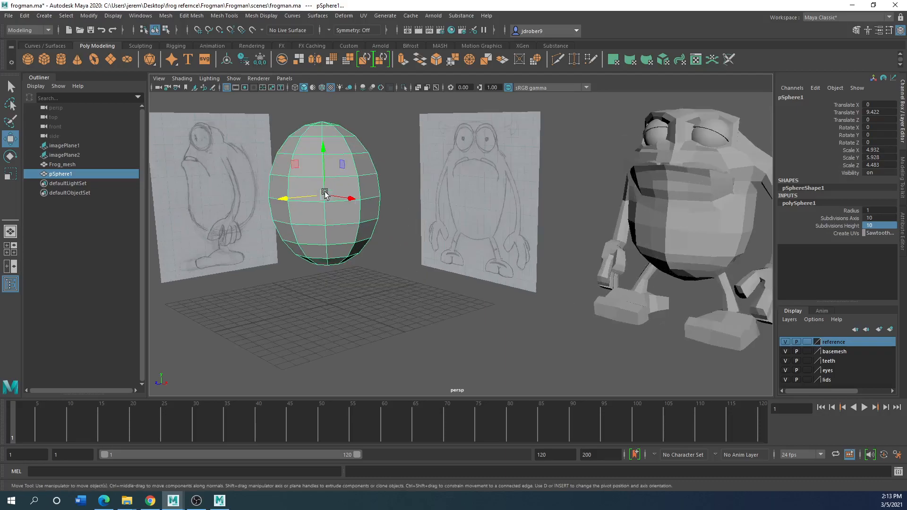
scroll(305, 210, down, 2)
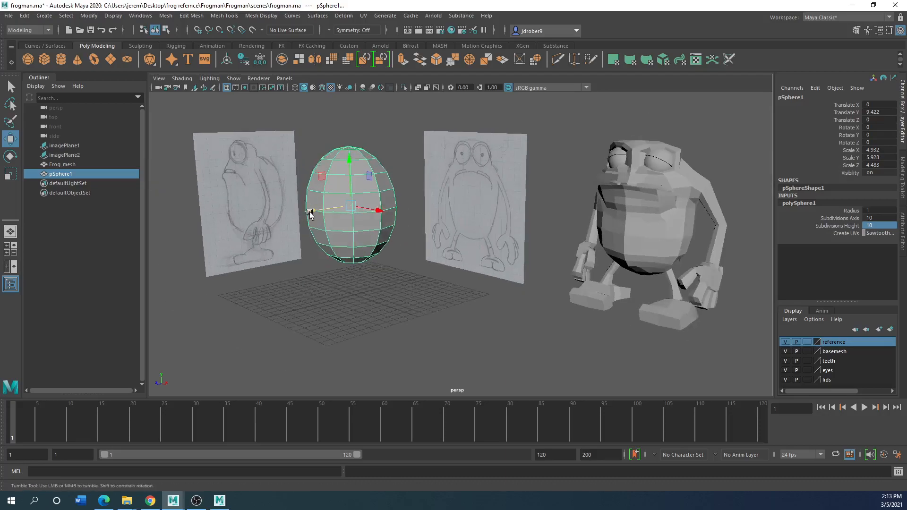
alt+drag(309, 213, 307, 225)
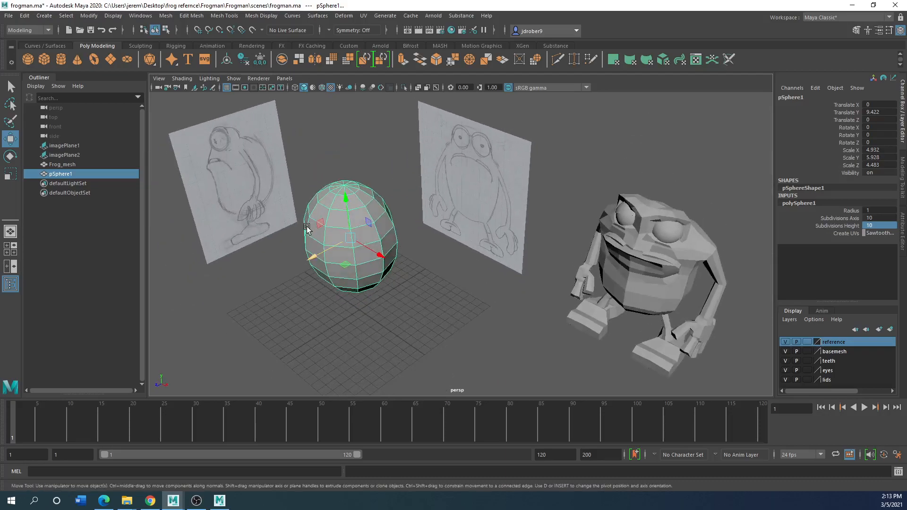
scroll(320, 215, up, 5)
Delete the ring of triangular faces around the sphere's top pole
alt+middle_drag(320, 214, 491, 289)
right_drag(336, 207, 335, 227)
click(342, 209)
click(333, 208)
shift+click(352, 191)
shift+click(363, 194)
shift+click(367, 200)
shift+click(366, 208)
shift+click(360, 211)
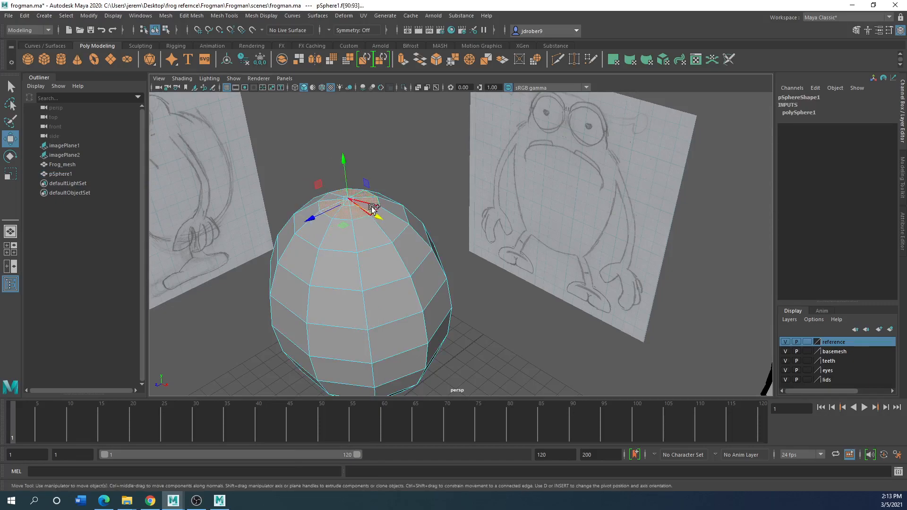
shift+click(333, 197)
key(Delete)
Bridge a pair of opposite border edges to lay a strip across the middle of the sphere's top hole
right_drag(349, 203, 353, 177)
scroll(341, 205, up, 4)
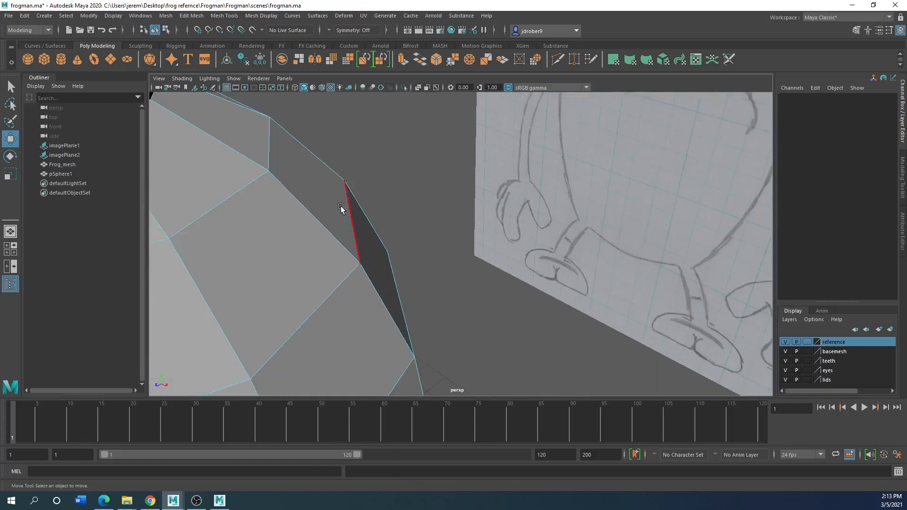
scroll(298, 232, down, 3)
alt+drag(325, 246, 331, 265)
click(333, 268)
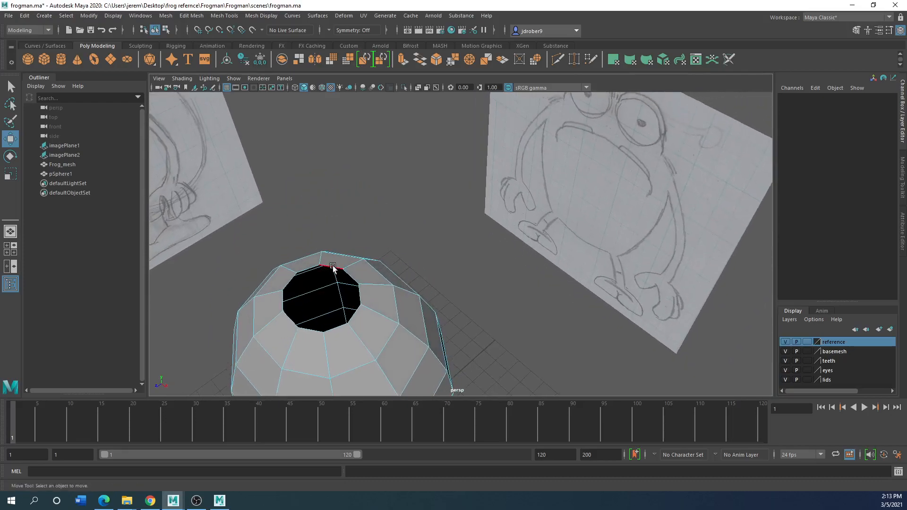
click(352, 281)
shift+click(291, 321)
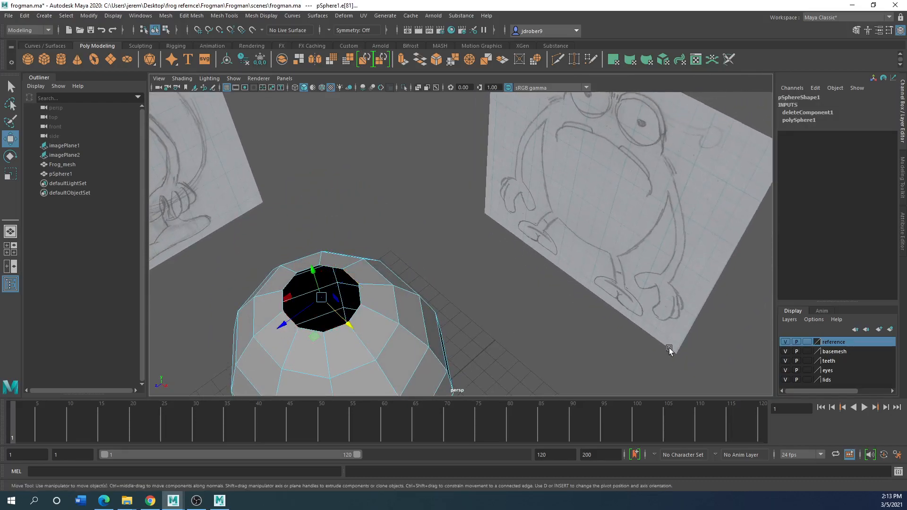
click(855, 30)
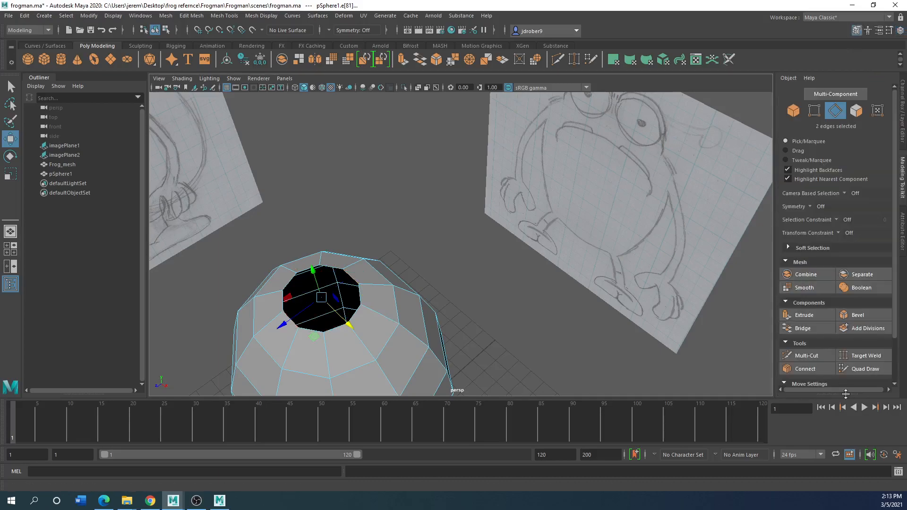
click(809, 330)
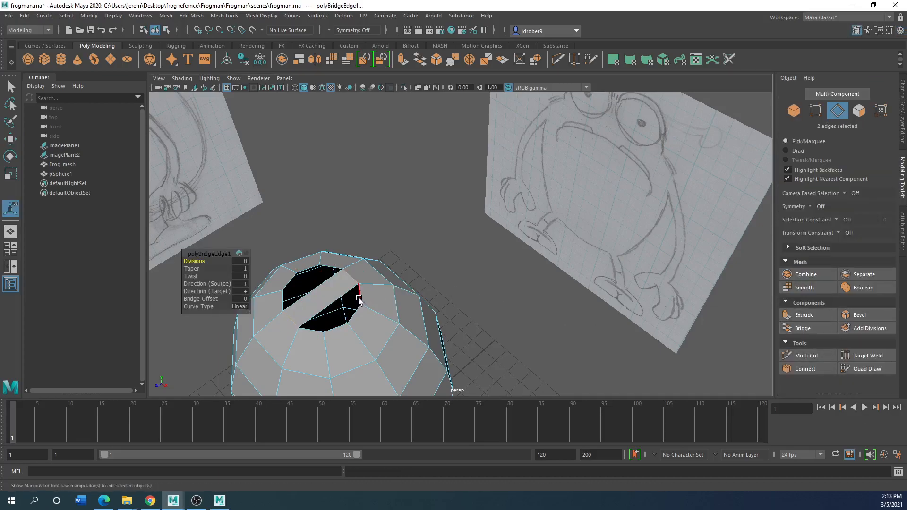
Bridge the next pairs of opposite border edges on both sides of the middle strip across the top hole
click(327, 322)
shift+click(313, 330)
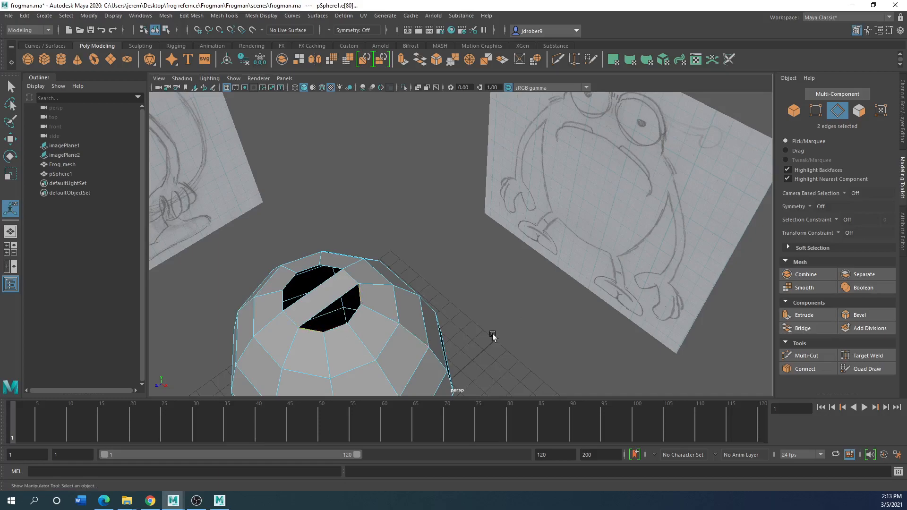
click(809, 328)
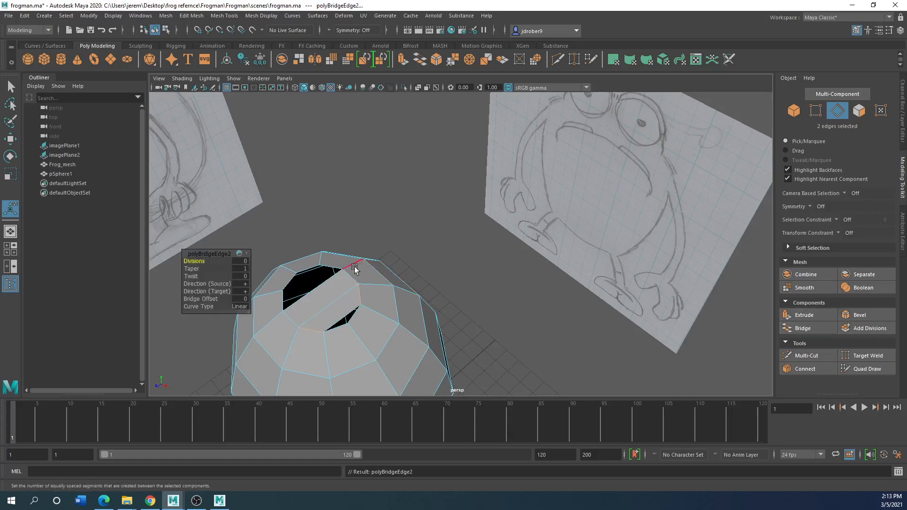
click(330, 269)
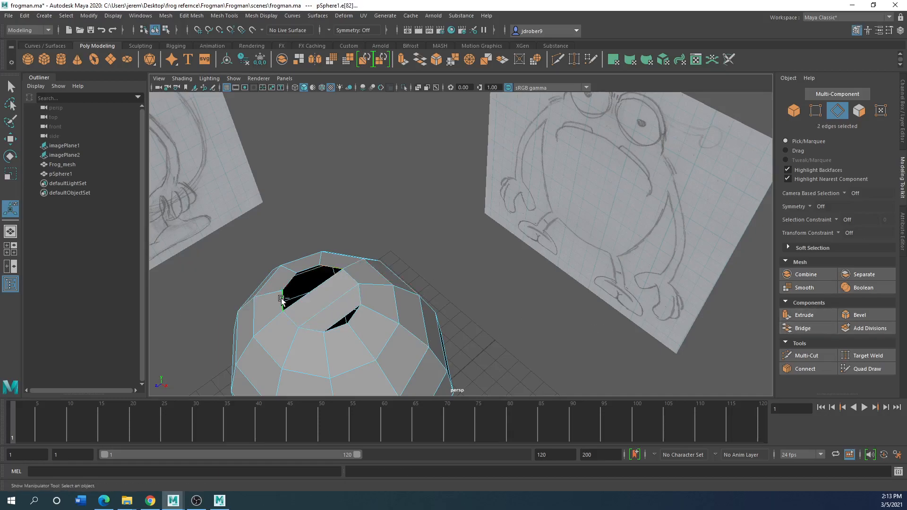
click(806, 328)
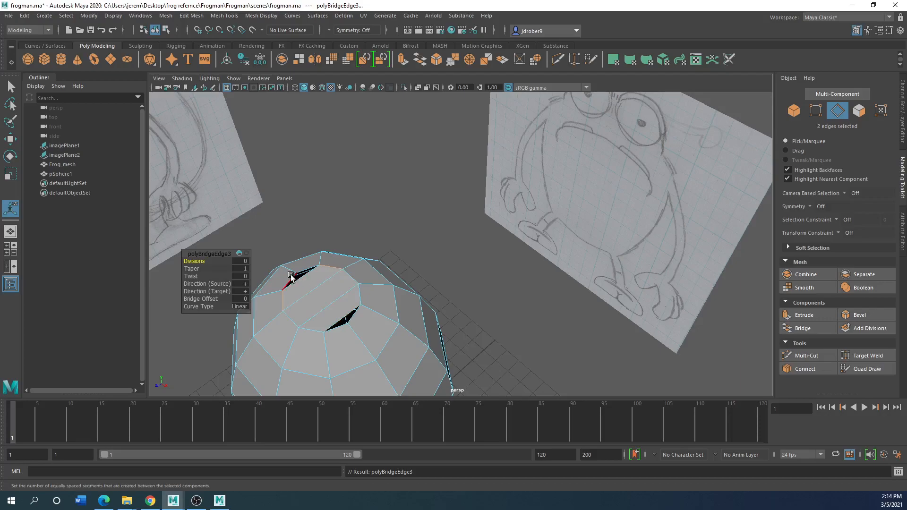
click(788, 355)
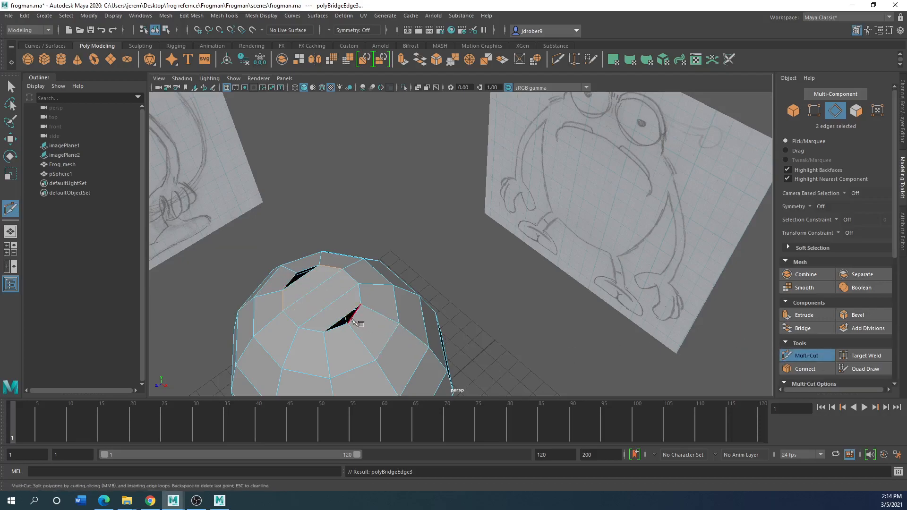
alt+middle_drag(334, 324, 366, 257)
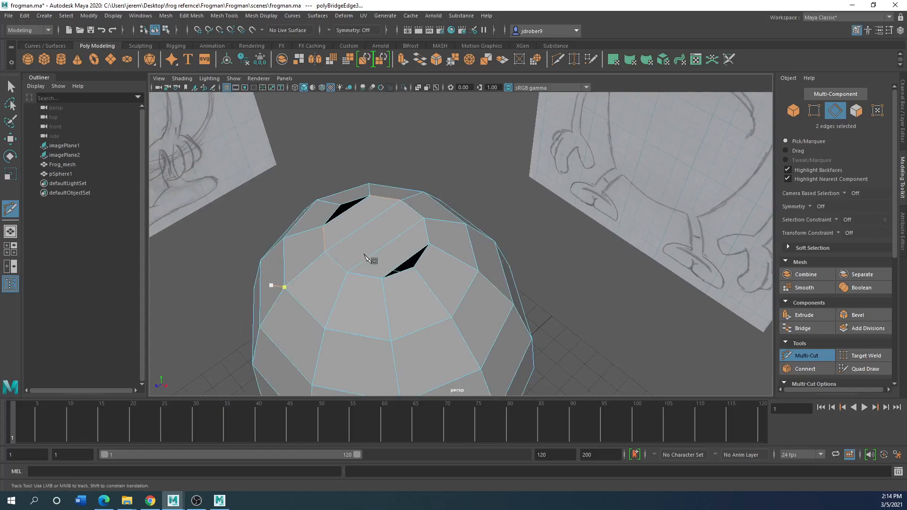
right_drag(407, 261, 371, 252)
click(398, 253)
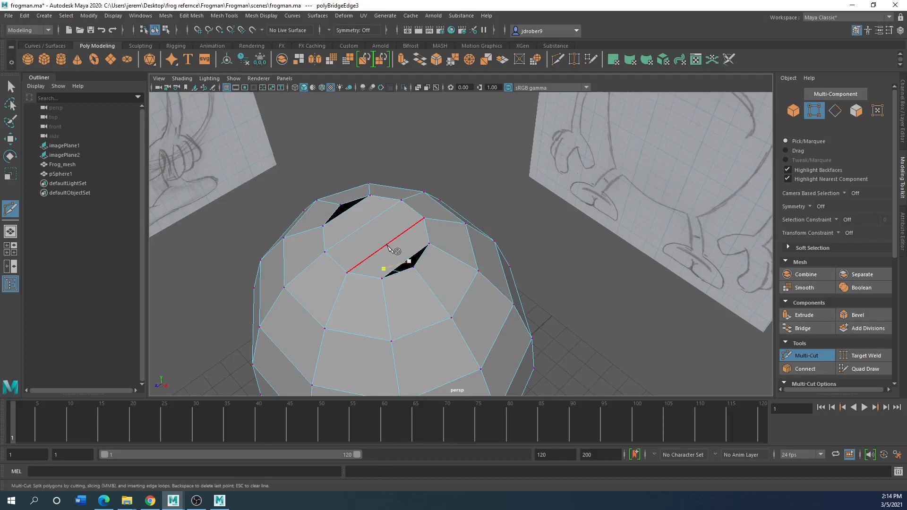
key(ctrl+z)
key(Escape)
click(411, 255)
key(Escape)
click(807, 355)
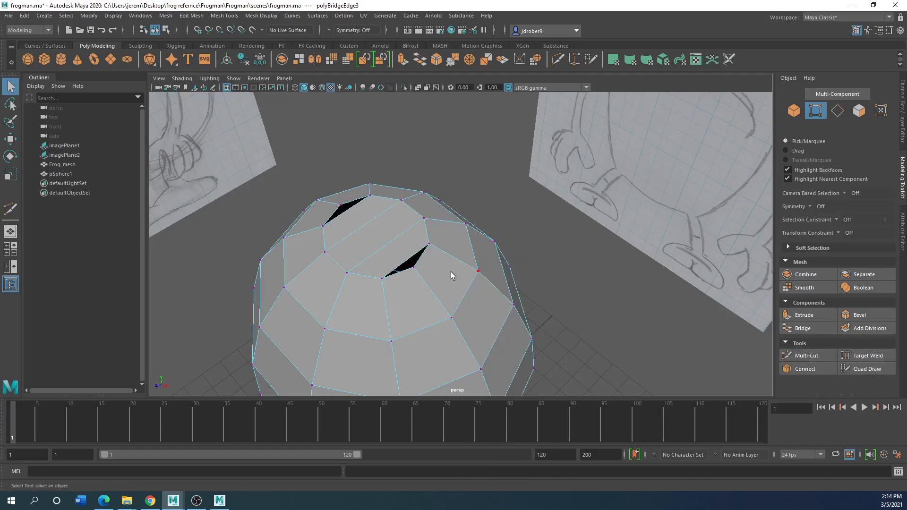
Join the two long edges of the middle bridged strip with a crosswise edge using Connect Components
click(381, 245)
right_drag(362, 229, 364, 198)
click(387, 242)
shift+click(359, 231)
shift+right_click(382, 229)
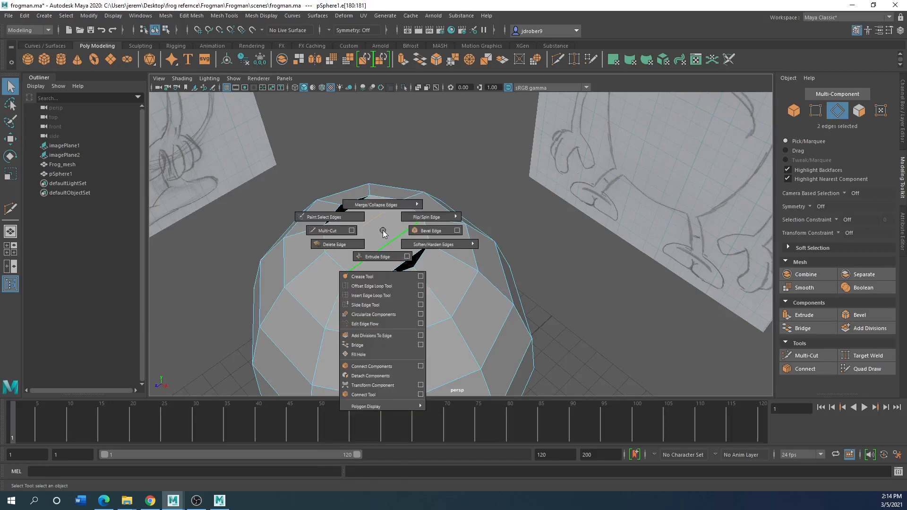
click(361, 366)
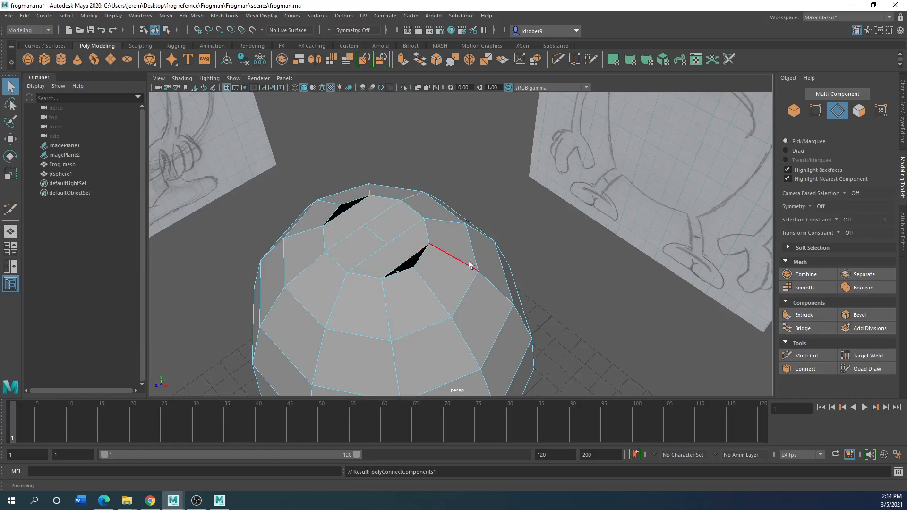
Try to start a Multi-Cut from the long border edge of the remaining gap nearest the view on the sphere's top
click(809, 356)
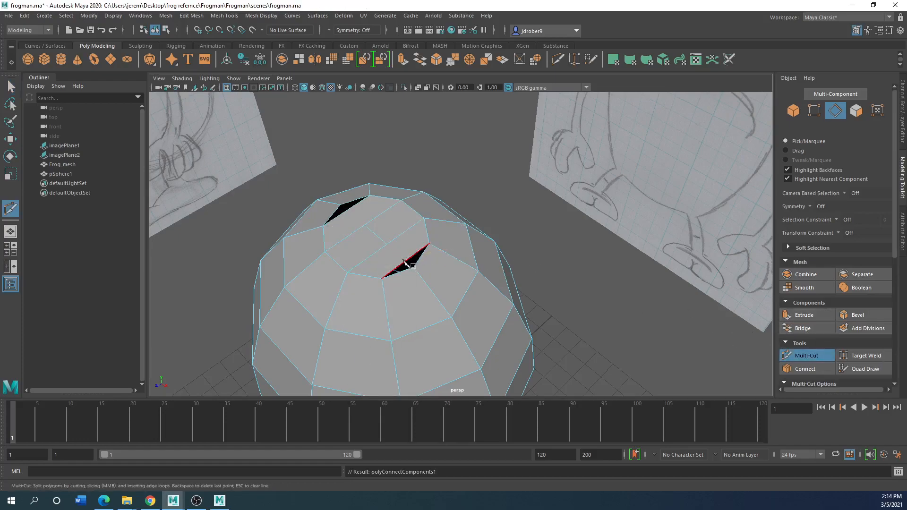
key(f)
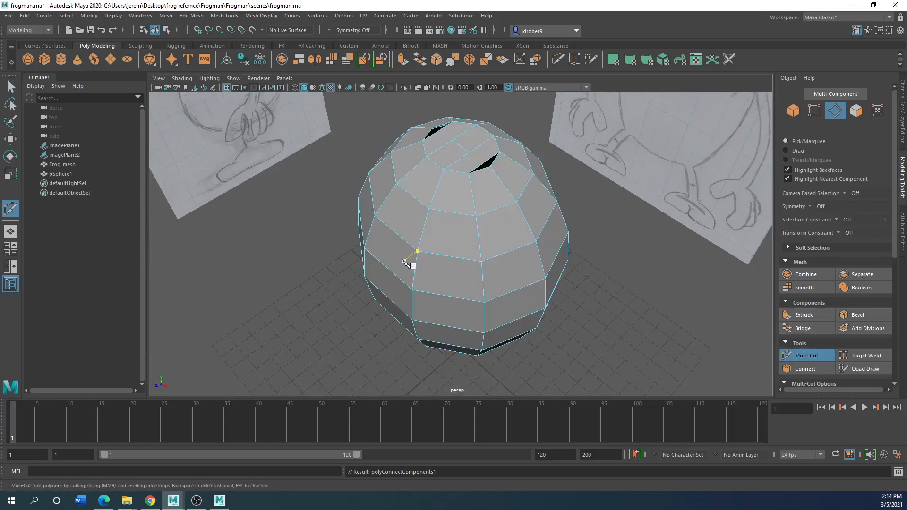
alt+middle_drag(421, 207, 325, 272)
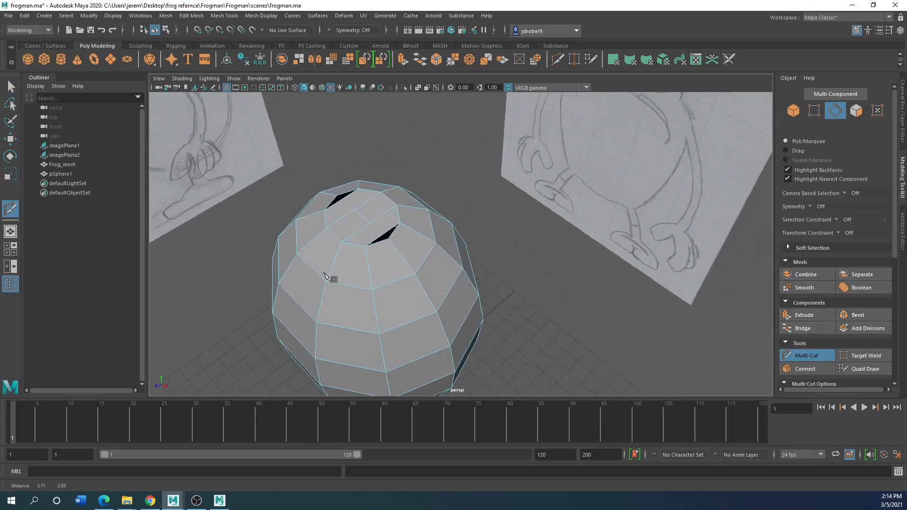
alt+right_drag(325, 272, 359, 255)
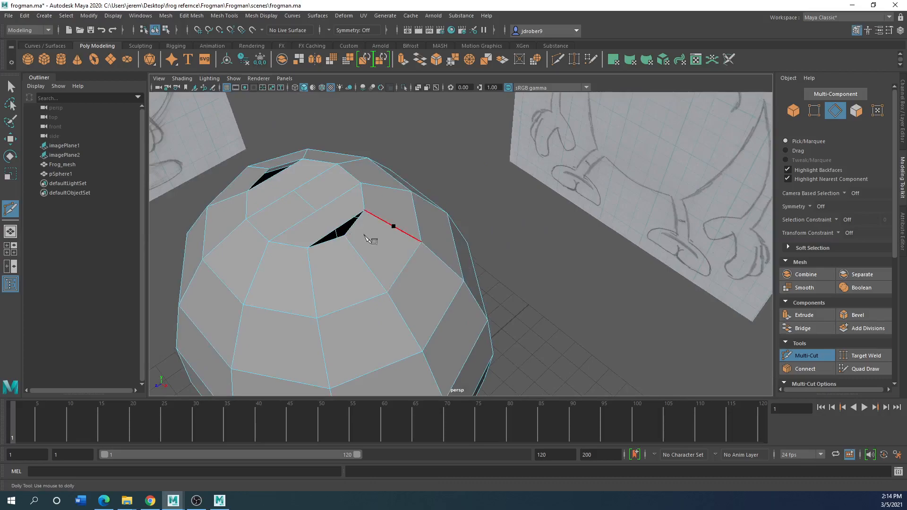
click(336, 228)
right_click(361, 200)
drag(331, 213, 344, 226)
Examine the sphere's bridged top and its remaining gaps from near and far
scroll(370, 285, down, 15)
scroll(414, 283, up, 8)
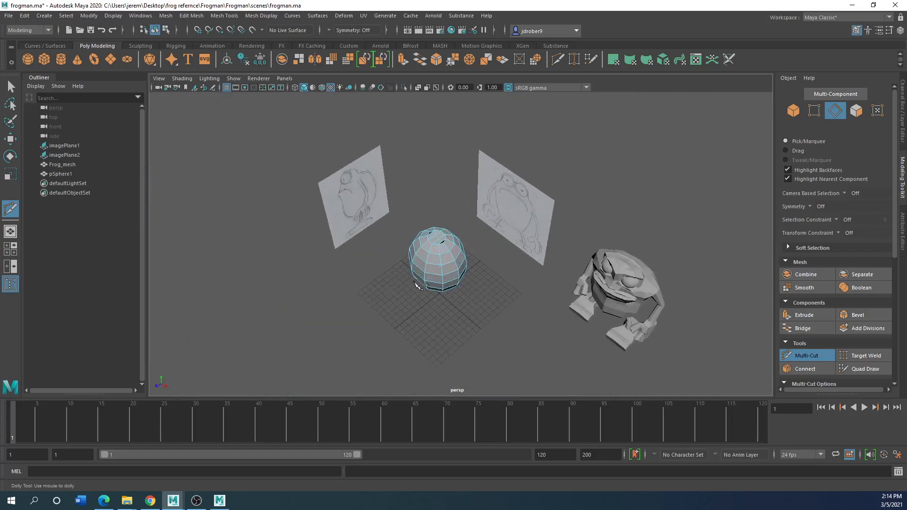
scroll(414, 285, up, 10)
scroll(368, 242, up, 4)
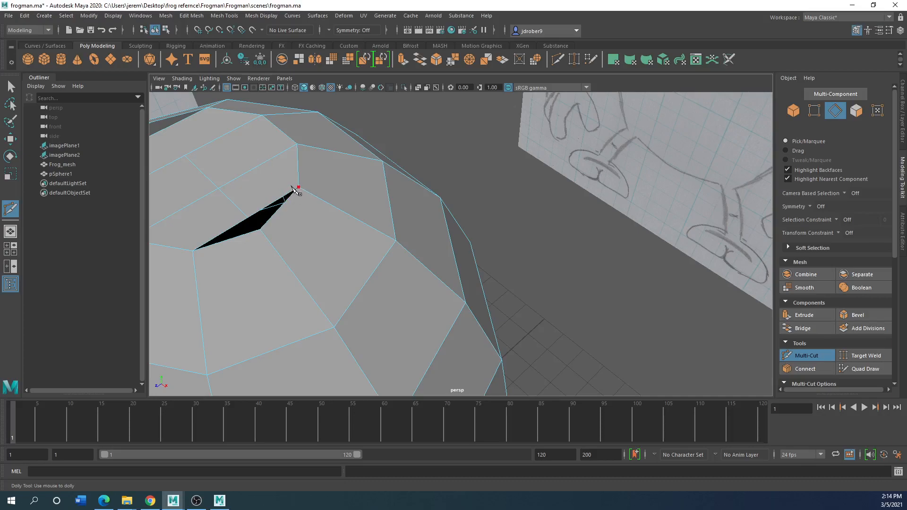
scroll(305, 223, down, 5)
right_drag(305, 223, 366, 213)
scroll(347, 228, down, 3)
scroll(346, 228, down, 2)
scroll(374, 240, up, 4)
scroll(363, 254, down, 4)
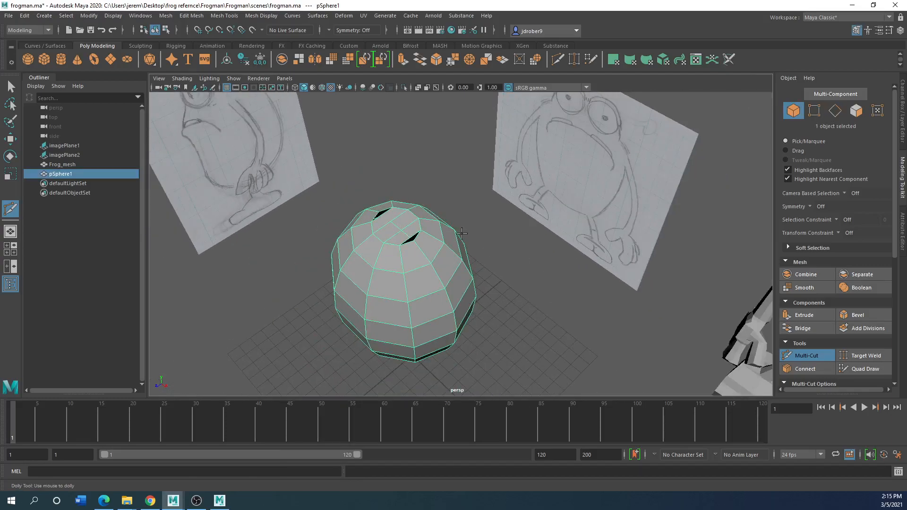
Leave the Multi-Cut attempts on the sphere and delete the whole sphere from the scene
shift+right_drag(381, 291, 411, 229)
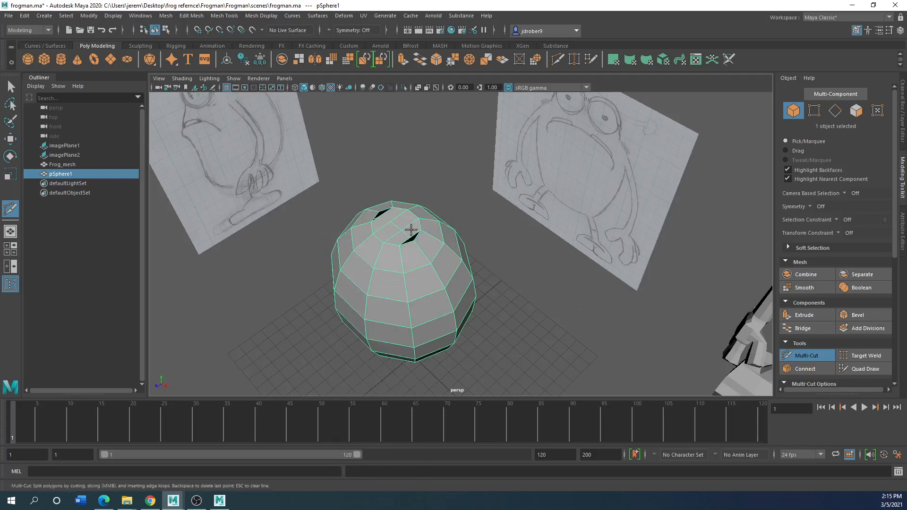
click(373, 367)
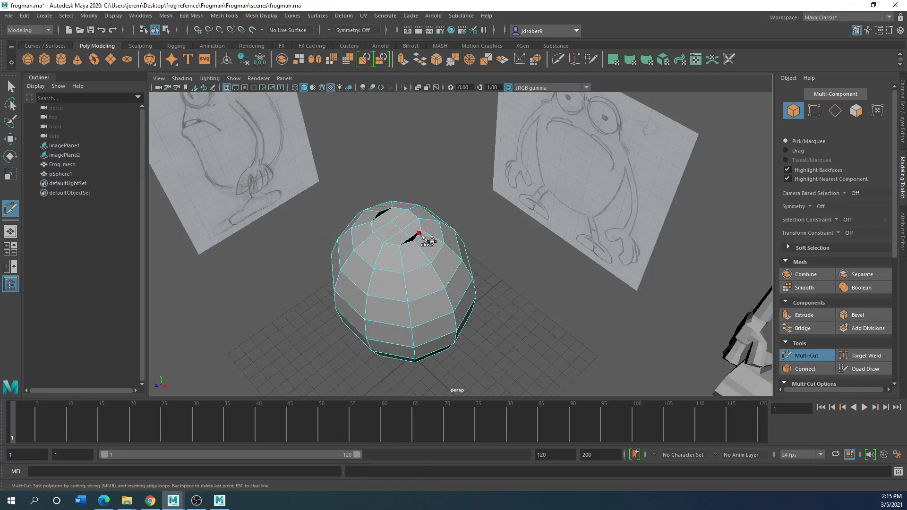
right_drag(426, 234, 404, 272)
click(809, 352)
key(Delete)
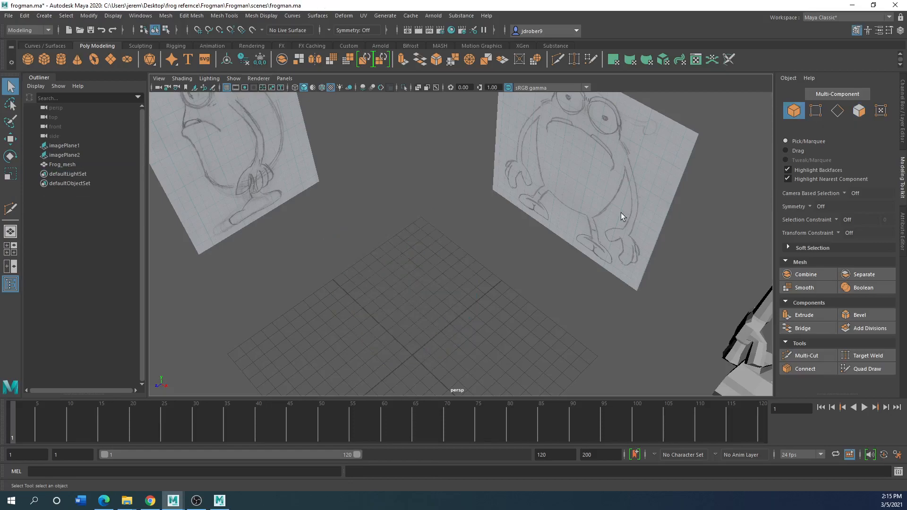
Switch to the front view and select the existing frog mesh beside the reference drawing
scroll(565, 219, down, 5)
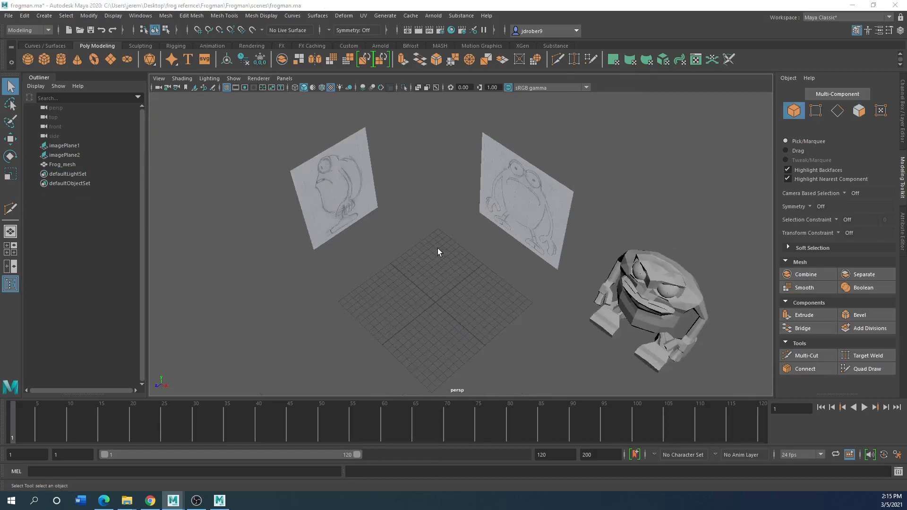
key(space)
key(space)
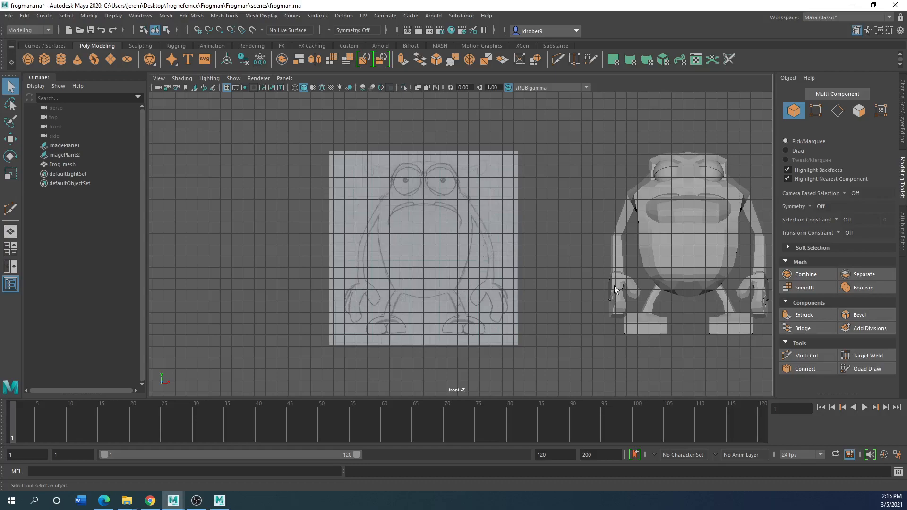
click(758, 294)
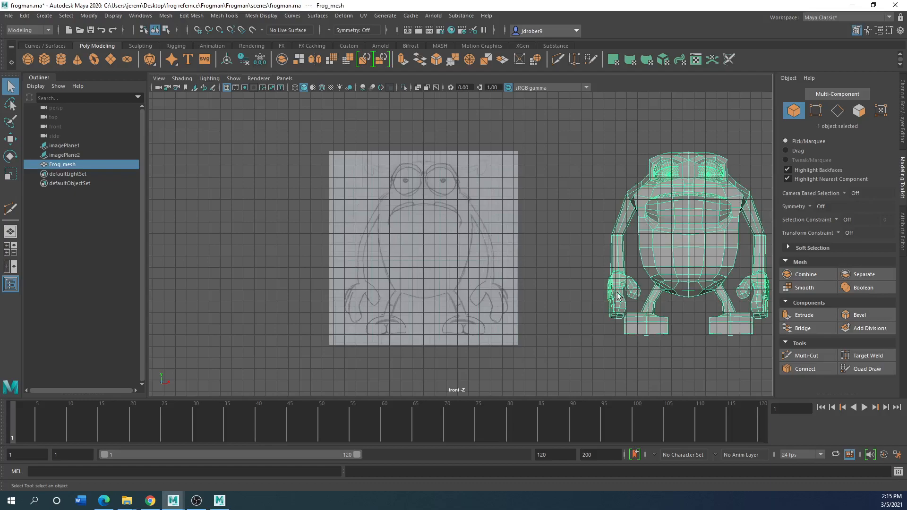
Return to the perspective view and examine the frog mesh's feet and hand topology up close
key(space)
alt+drag(614, 207, 523, 162)
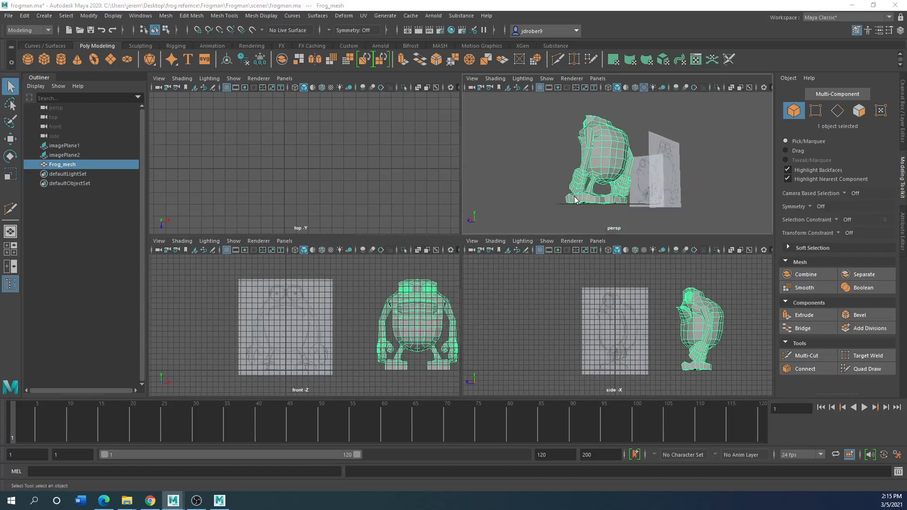
key(space)
scroll(348, 315, up, 5)
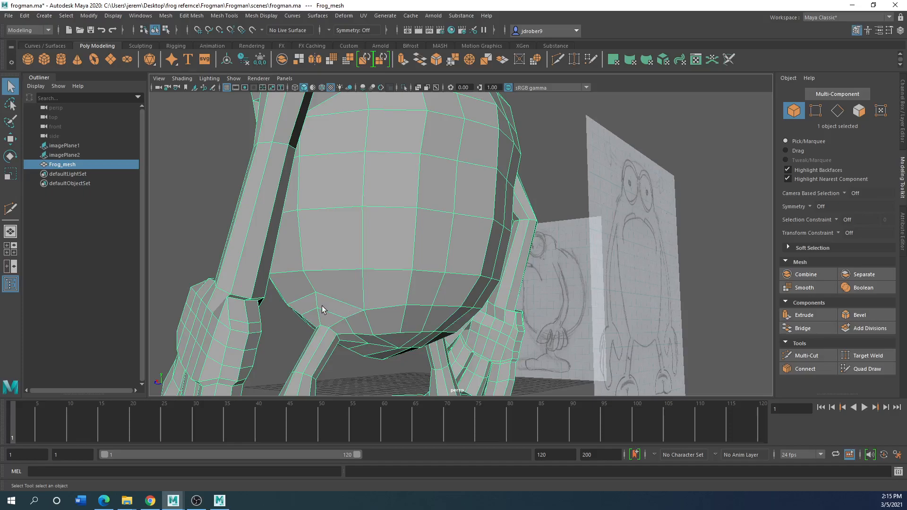
alt+middle_drag(322, 305, 228, 261)
alt+drag(446, 314, 453, 299)
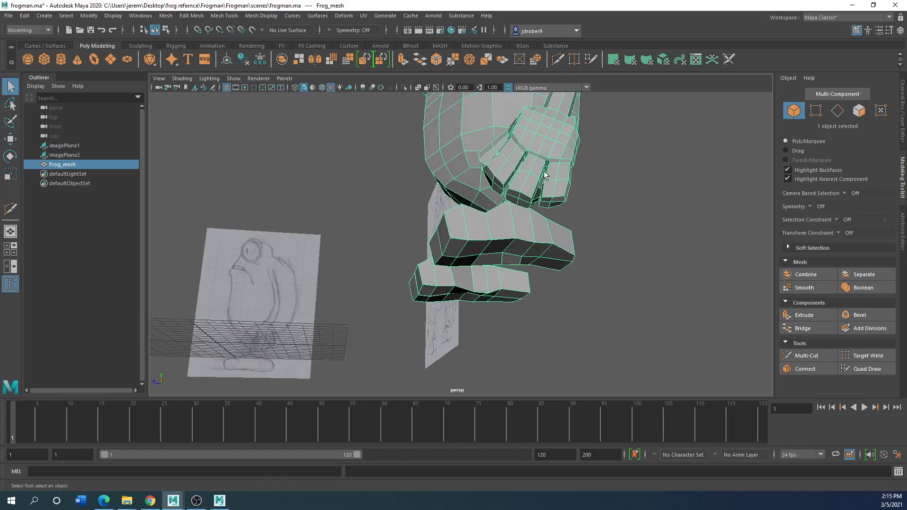
scroll(486, 212, up, 4)
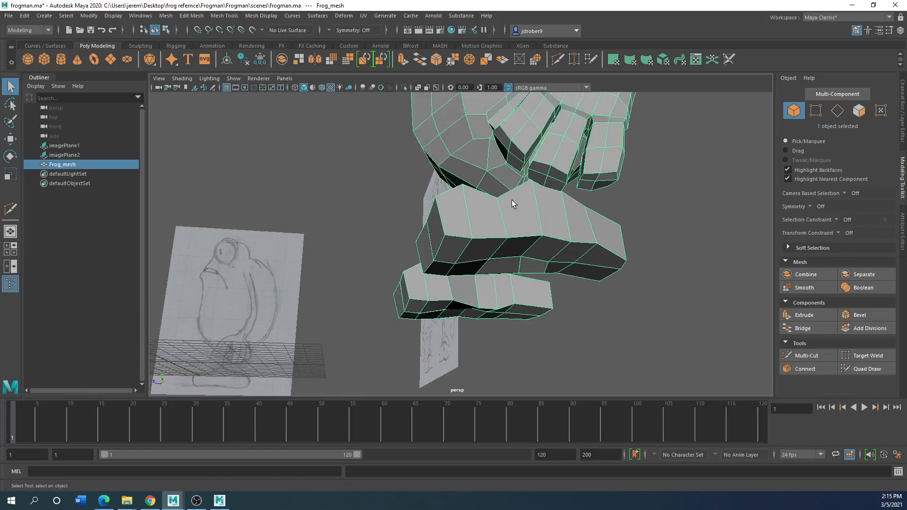
Preview the finished frog mesh with smoothing, look at its hands and feet, and return it to the unsmoothed display
key(3)
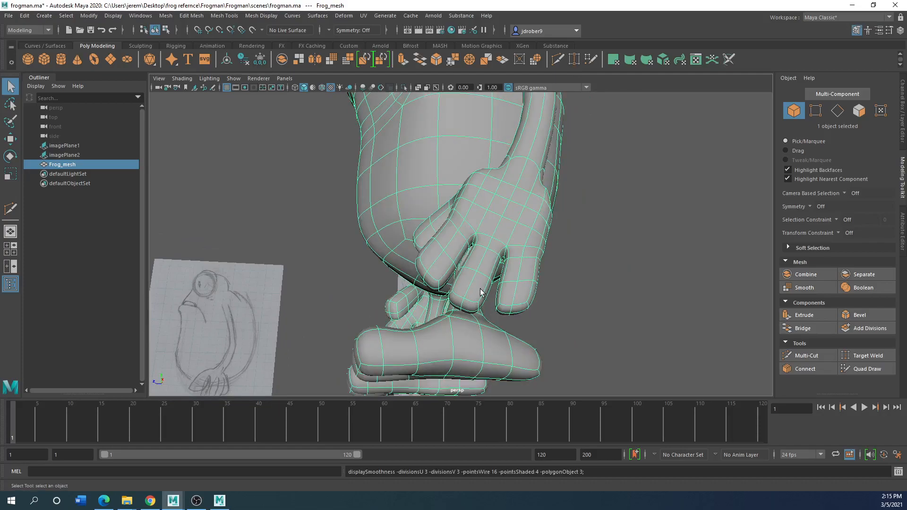
alt+drag(480, 290, 410, 284)
key(1)
scroll(329, 286, down, 6)
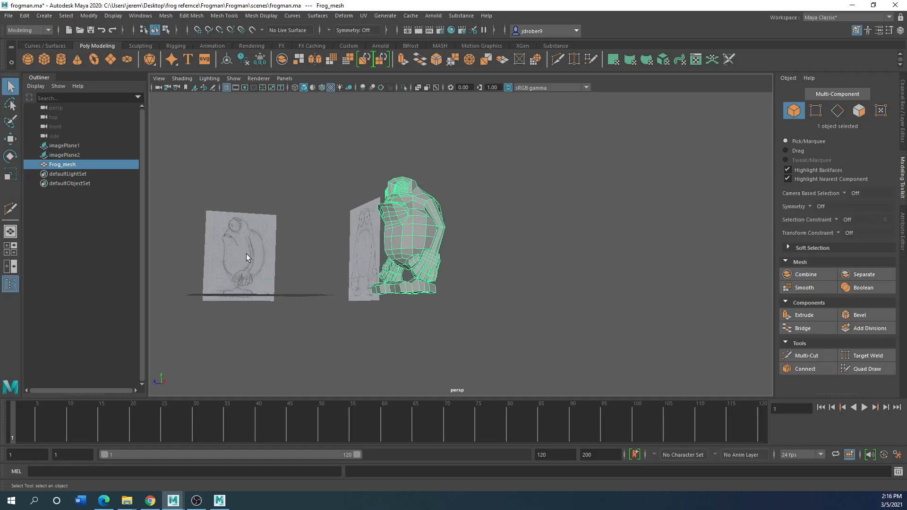
Create a polygon cube, scale it uniformly to about 7.6, and raise it to about Y 8.2 over the frog's torso in the front reference
key(space)
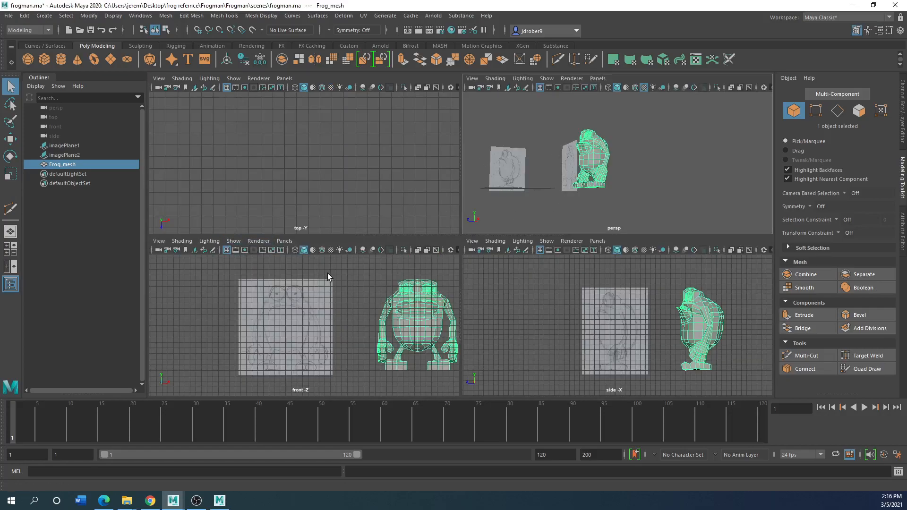
click(44, 59)
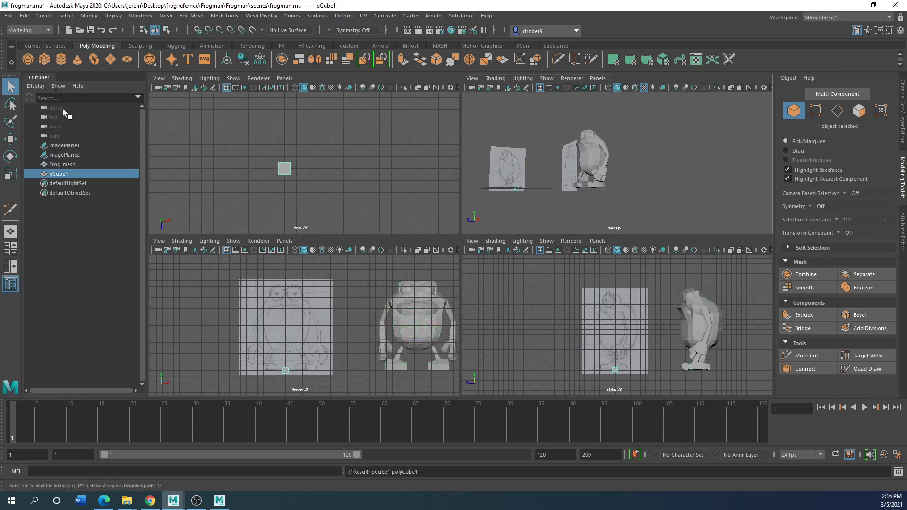
click(10, 174)
drag(285, 370, 326, 373)
key(w)
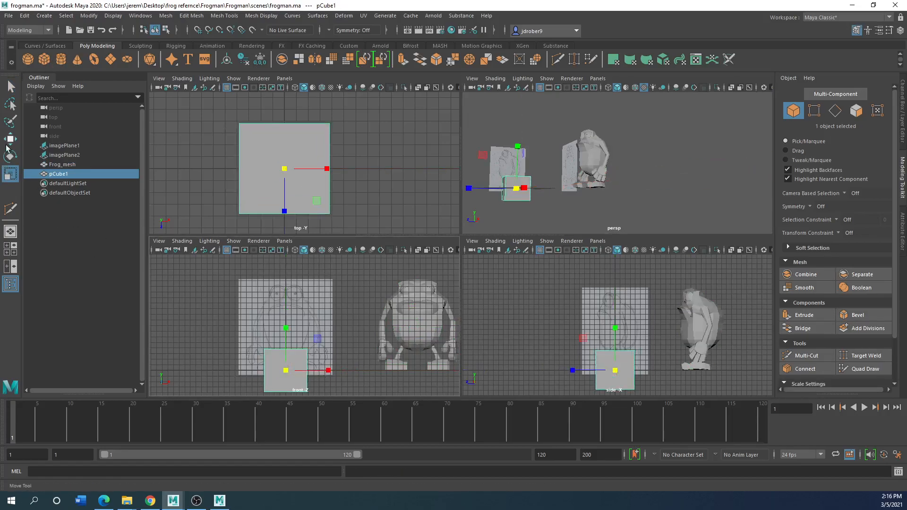
drag(286, 335, 285, 290)
key(space)
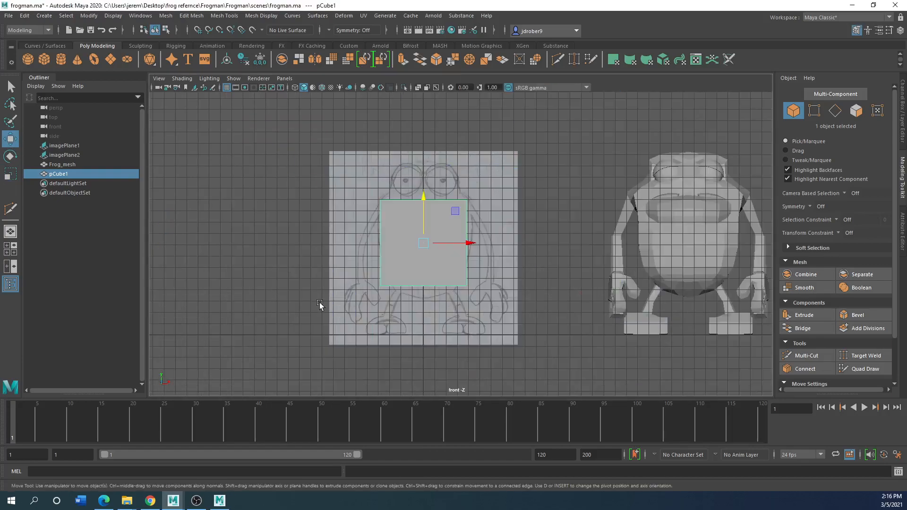
drag(455, 243, 461, 242)
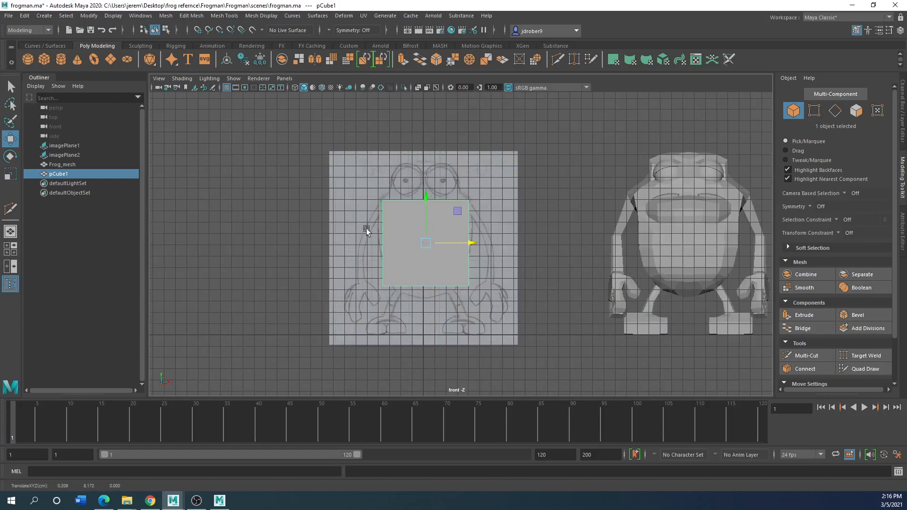
scroll(450, 235, up, 2)
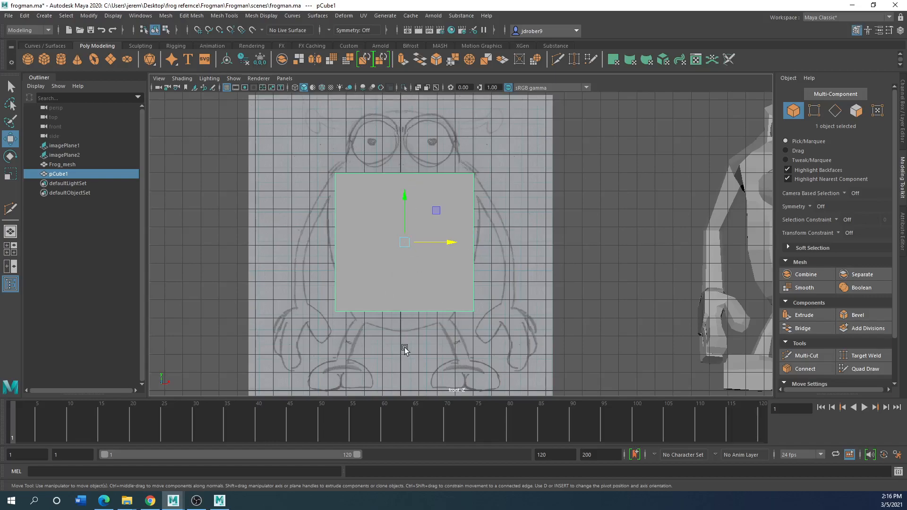
click(165, 15)
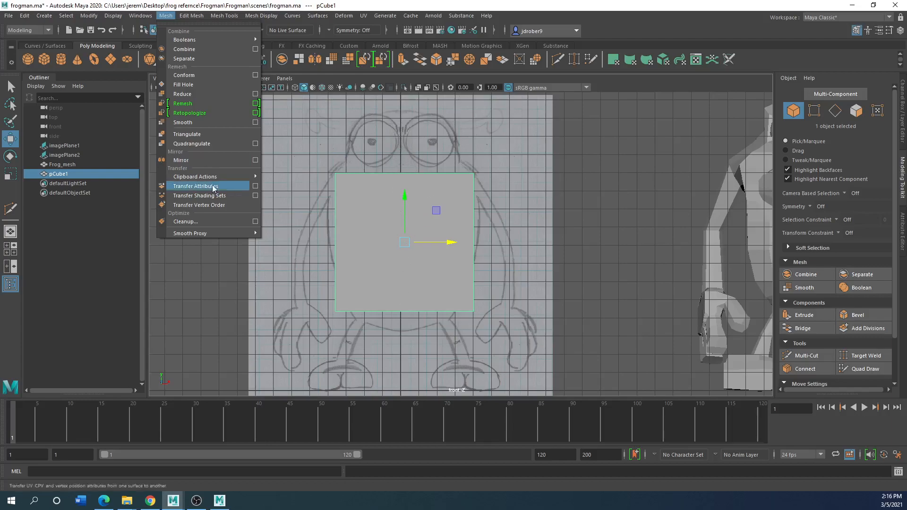
click(511, 265)
click(511, 265)
click(419, 256)
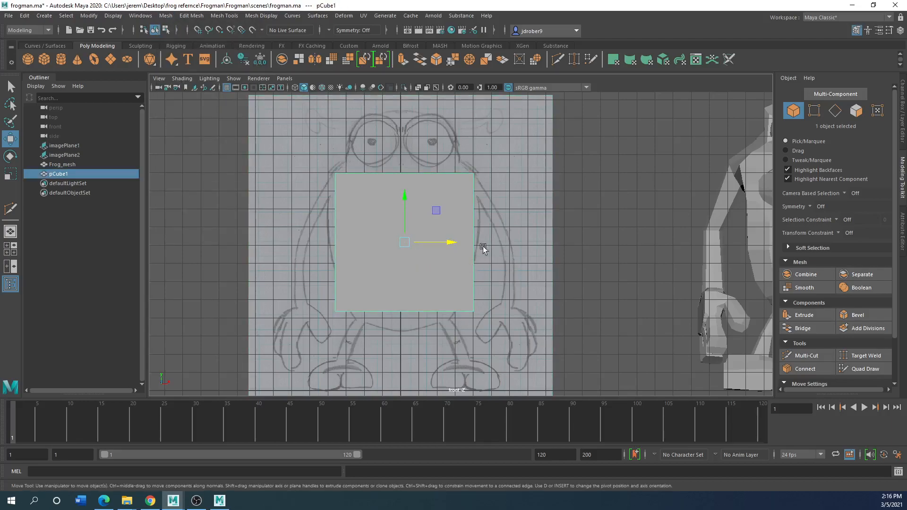
Set the cube's width, height and depth subdivisions to 4 each
key(space)
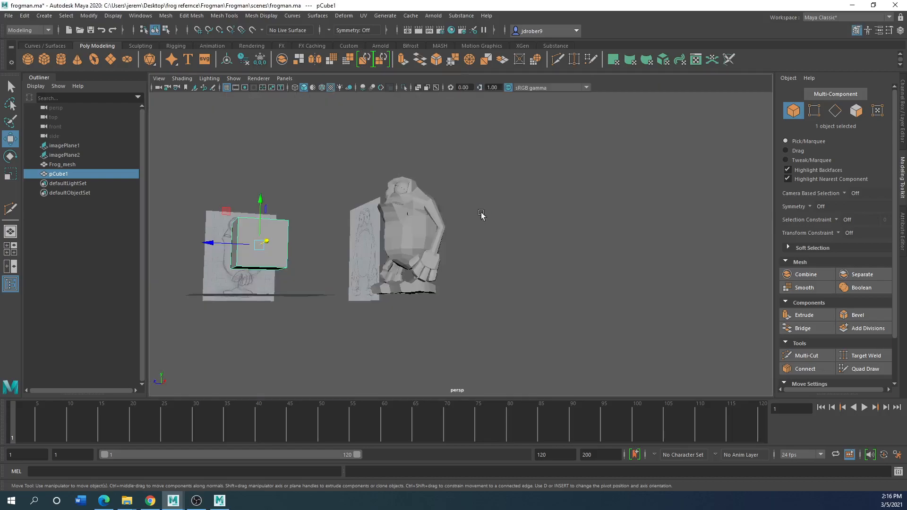
alt+drag(445, 239, 420, 296)
scroll(419, 296, up, 2)
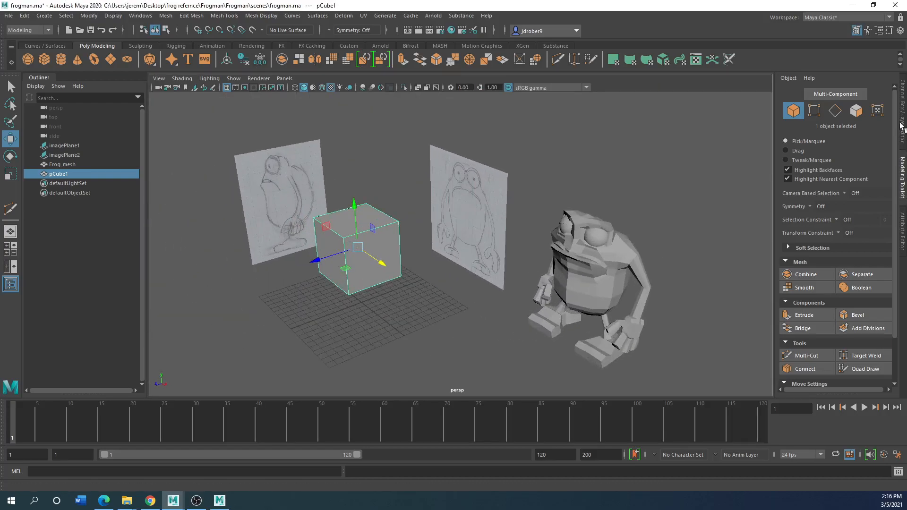
click(901, 126)
click(795, 204)
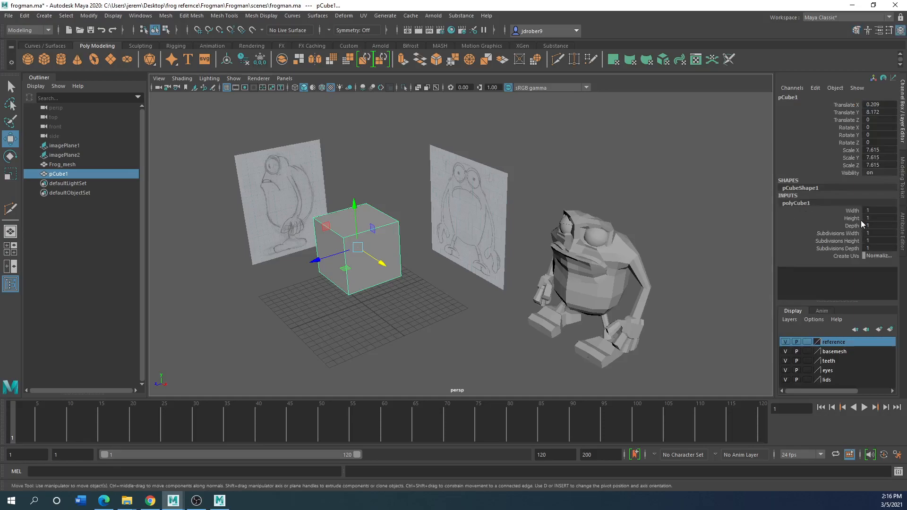
click(872, 210)
click(885, 234)
key(Tab)
click(885, 232)
text(4)
key(Tab)
text(4)
key(Tab)
text(4)
key(Return)
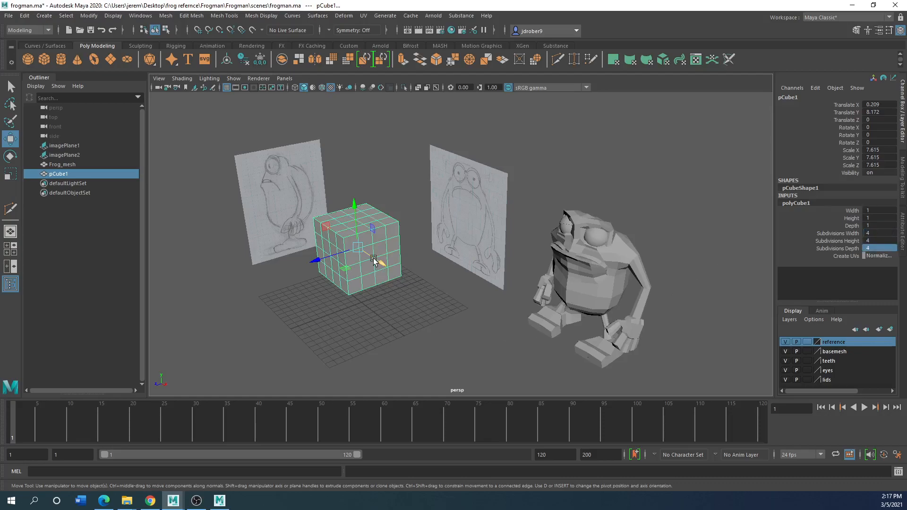
In the front view, raise the cube's top row of vertices to the lower part of the frog's eyes
key(space)
key(space)
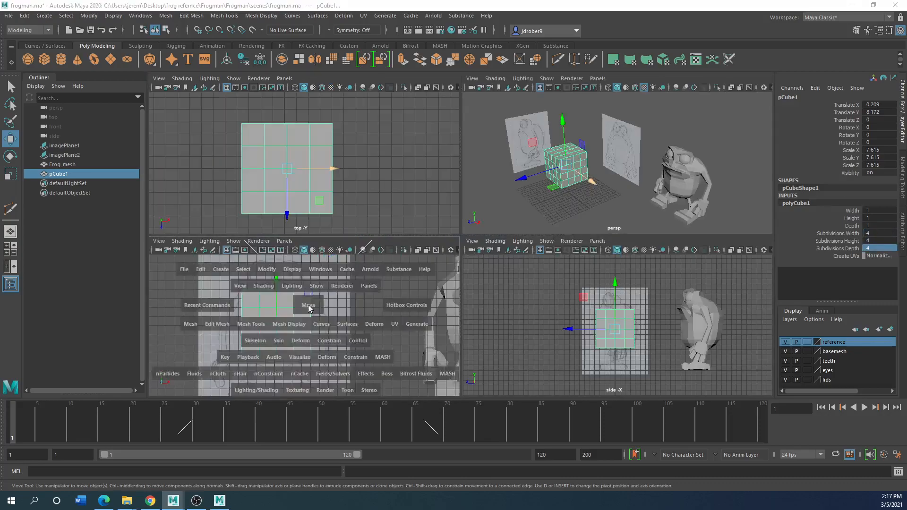
right_drag(393, 222, 353, 225)
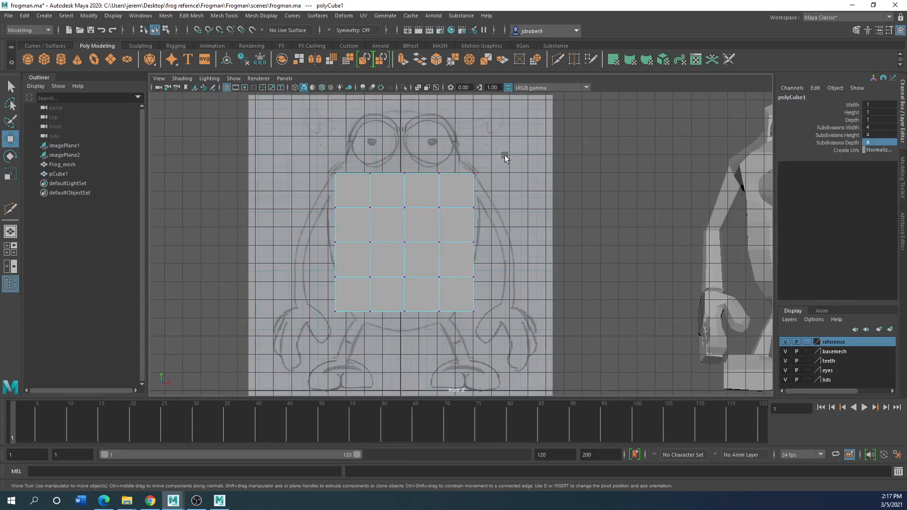
drag(505, 156, 328, 188)
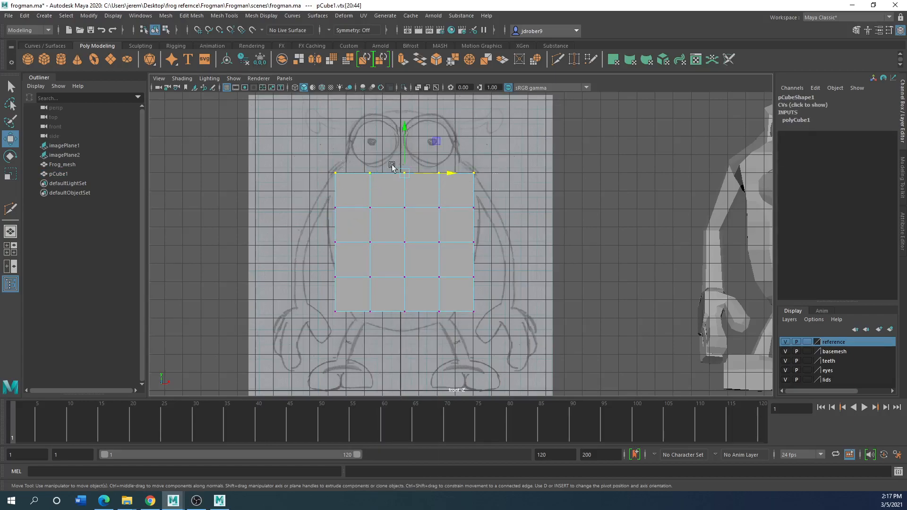
mouse_move(403, 150)
mouse_down()
mouse_move(404, 103)
mouse_move(404, 132)
mouse_up()
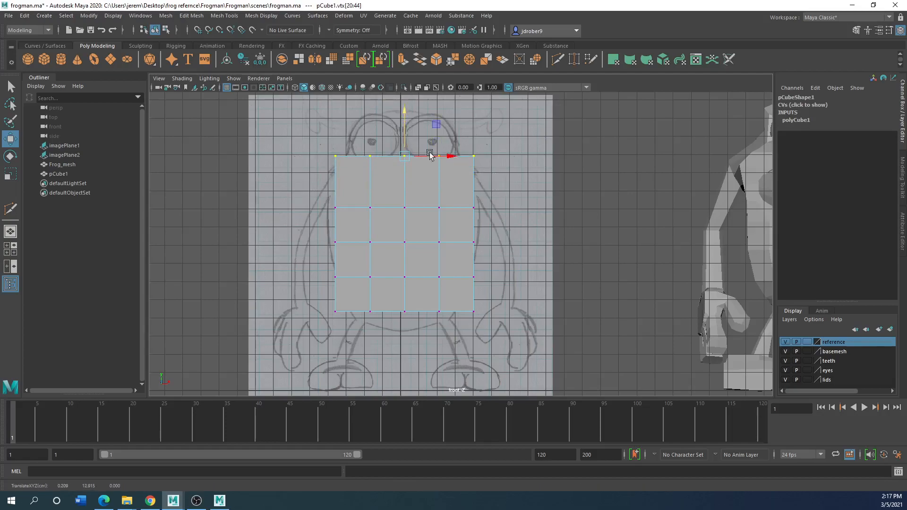
Shift the cube's three inner vertex rows vertically and lower the bottom row to the base of the drawn belly
drag(495, 186, 323, 221)
mouse_move(403, 179)
mouse_down()
mouse_move(404, 162)
mouse_move(405, 170)
mouse_up()
drag(495, 229, 323, 256)
drag(405, 222, 406, 211)
drag(496, 265, 311, 291)
drag(408, 239, 408, 244)
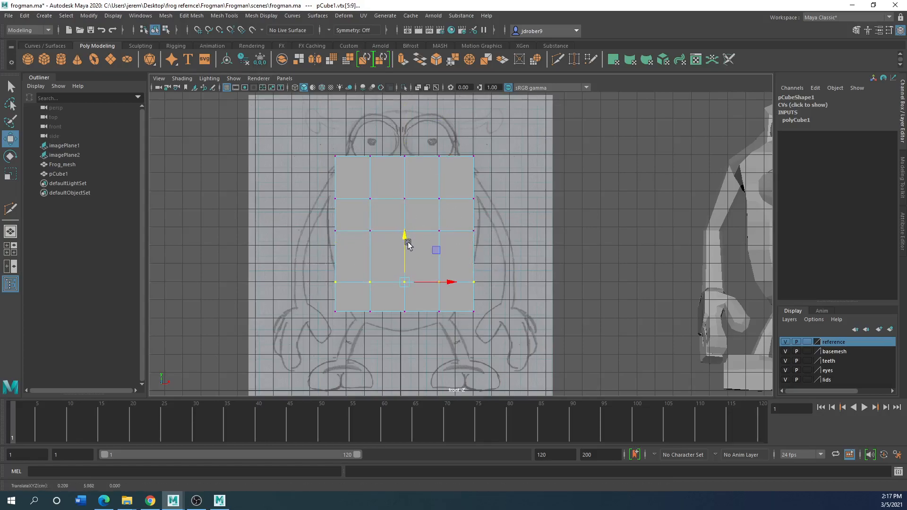
drag(475, 309, 307, 333)
drag(404, 275, 404, 293)
Lower the middle vertex row and the row above it to even out the spacing between rows
drag(483, 218, 317, 246)
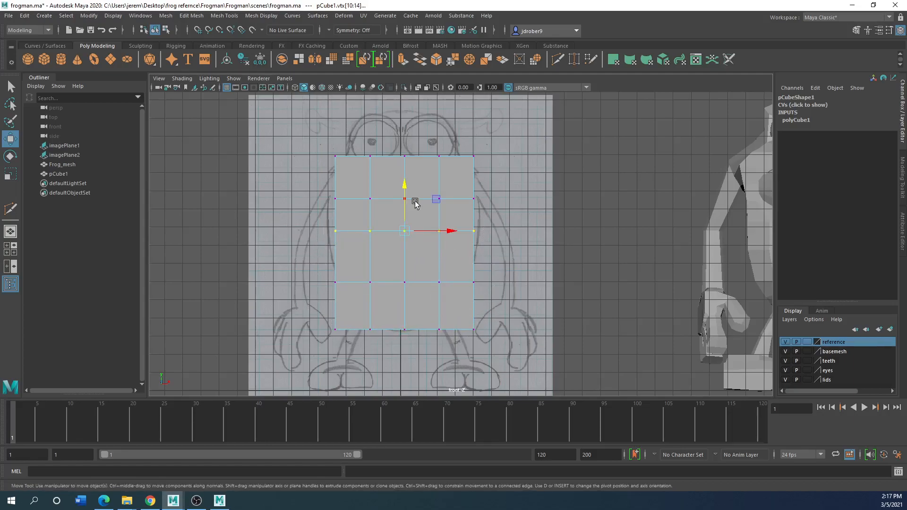
drag(410, 193, 409, 204)
drag(482, 186, 351, 214)
drag(407, 166, 407, 170)
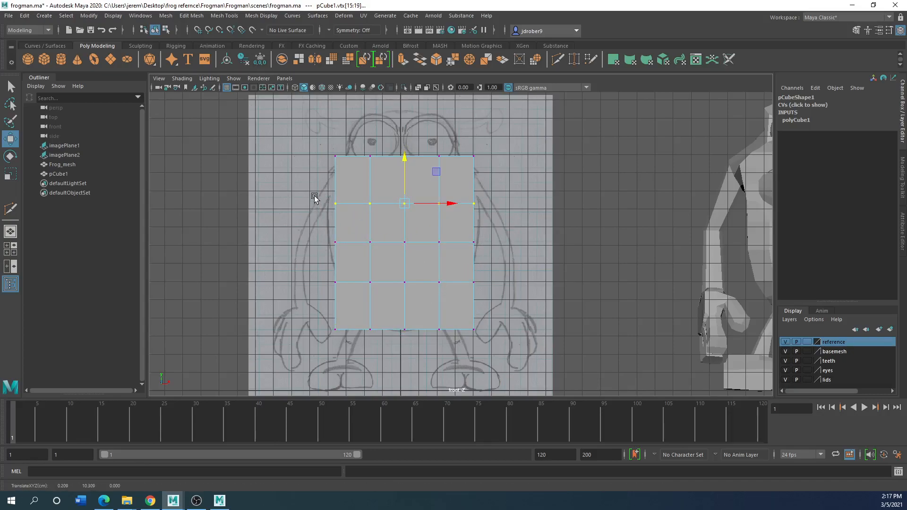
Widen the cube's middle vertex rows by scaling them out to the belly outline in the front drawing
click(13, 176)
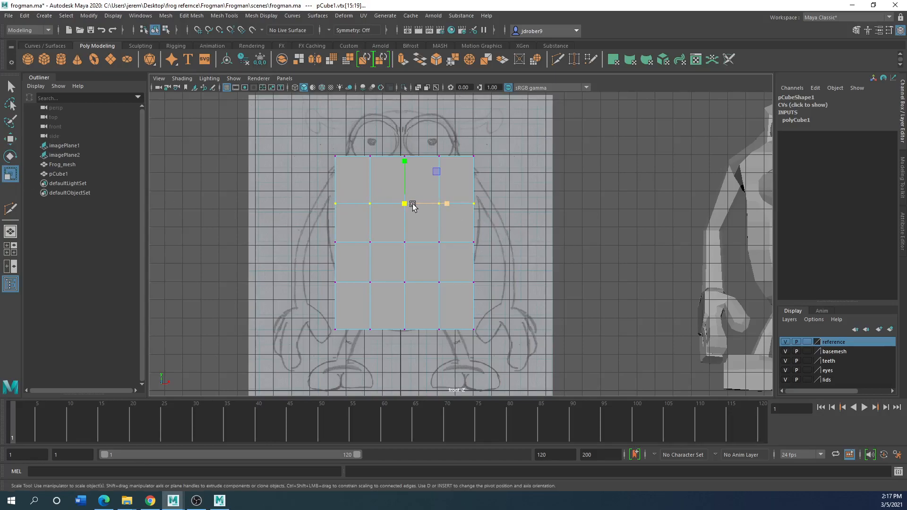
drag(406, 206, 460, 229)
drag(291, 256, 290, 257)
drag(405, 243, 414, 245)
drag(501, 270, 407, 284)
Scale the bottom vertex row to about half its size and slightly narrow the top row to round the body
drag(513, 319, 265, 345)
drag(404, 330, 359, 329)
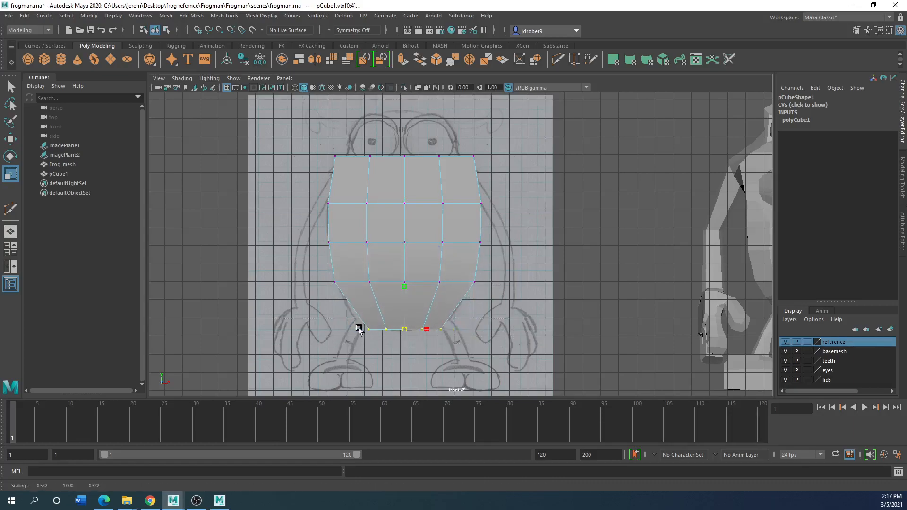
drag(492, 148, 312, 177)
drag(409, 159, 403, 153)
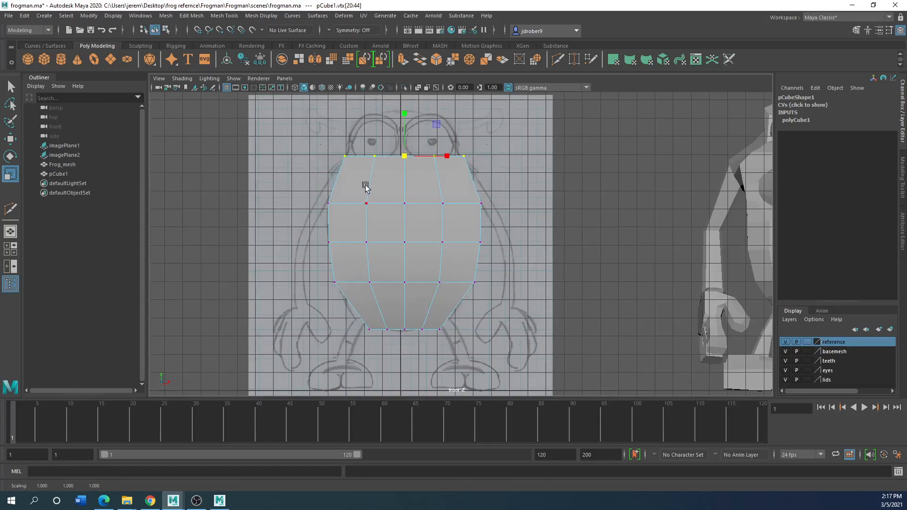
Compare the body with the side drawing, return to object mode, and inspect its smoothed preview from several angles
key(space)
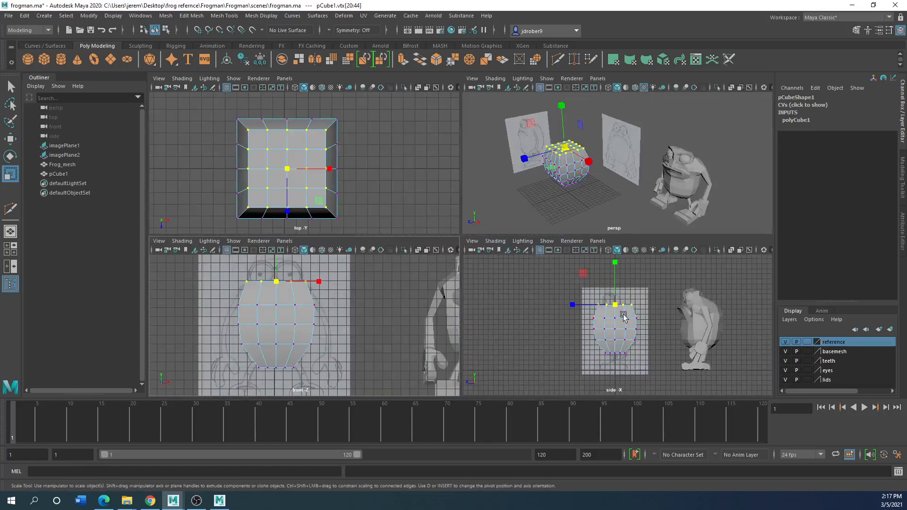
key(space)
scroll(500, 233, up, 5)
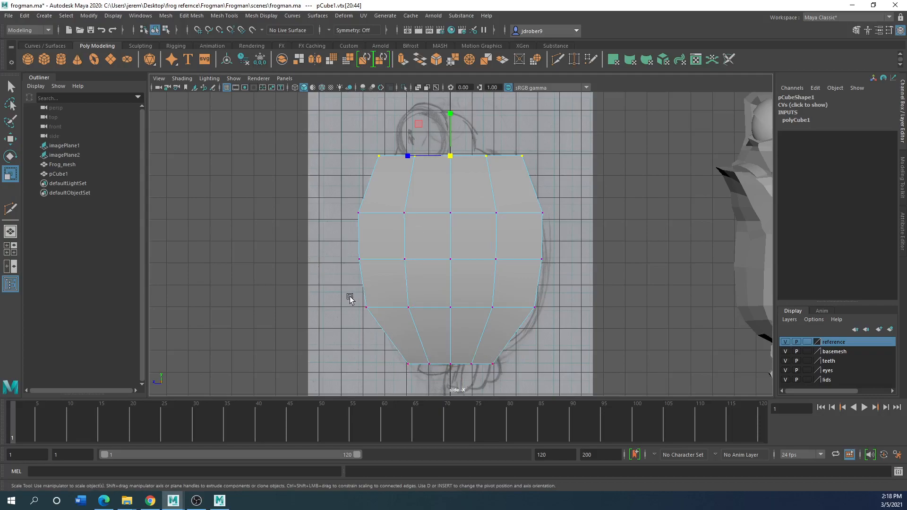
right_drag(410, 240, 446, 233)
key(space)
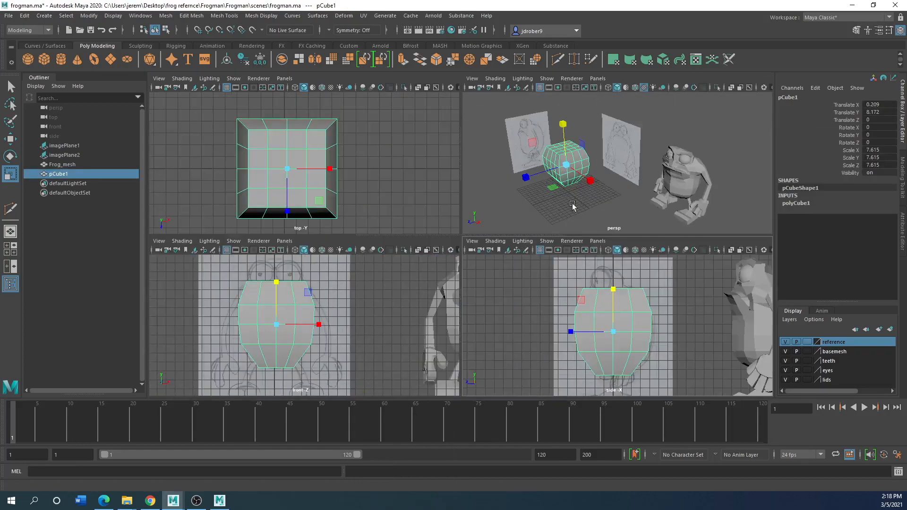
key(space)
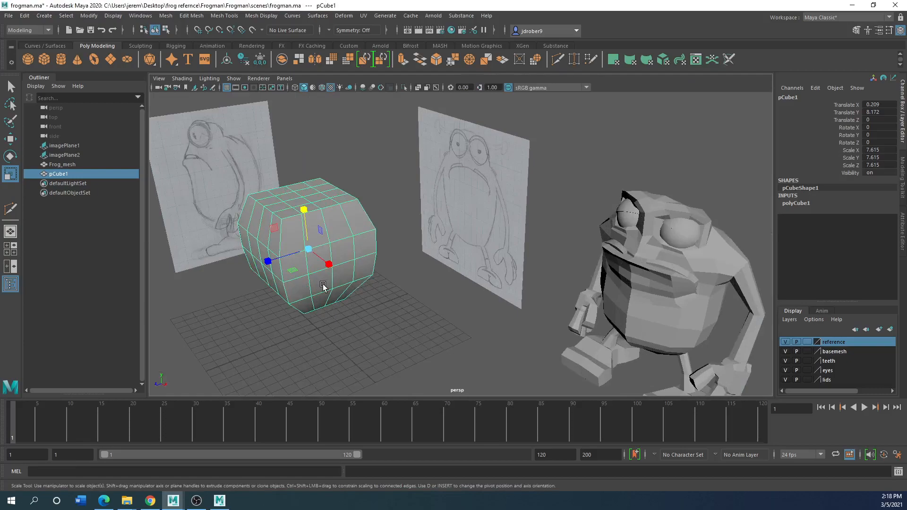
alt+drag(330, 286, 421, 289)
key(3)
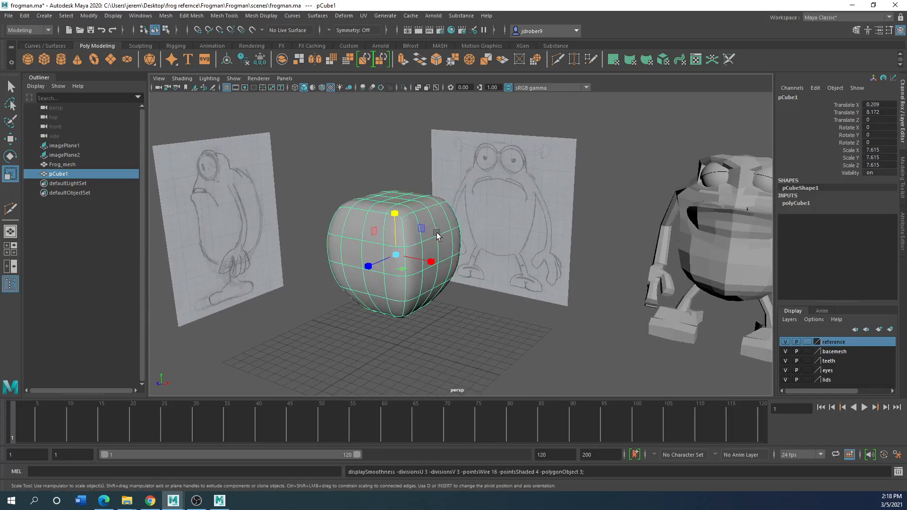
alt+drag(425, 317, 424, 217)
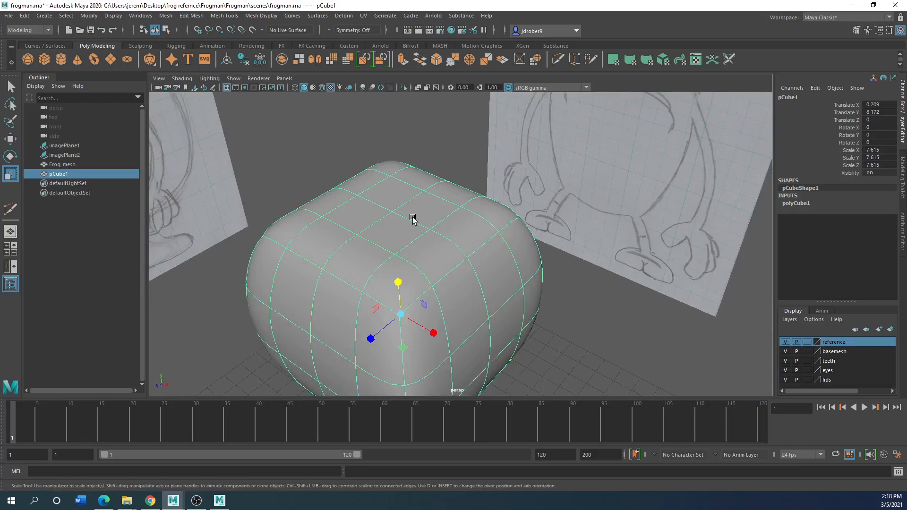
scroll(451, 232, down, 5)
alt+drag(441, 235, 409, 232)
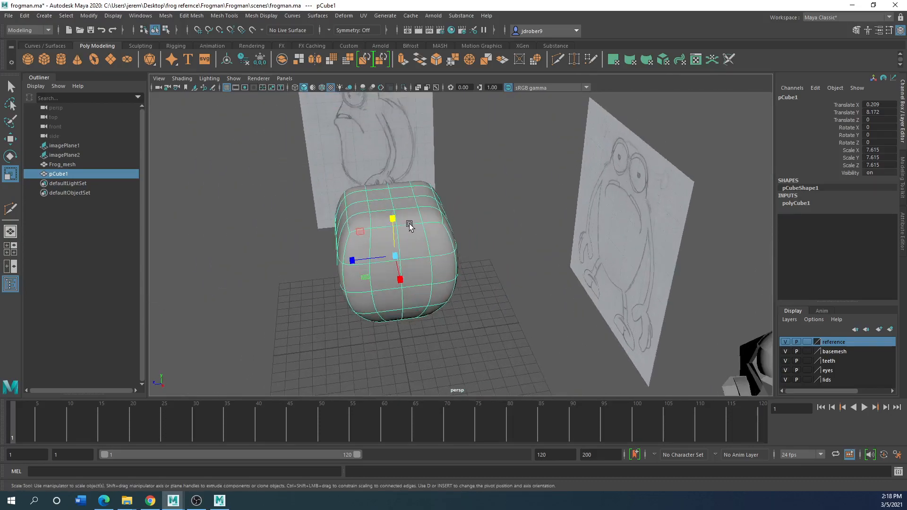
Turn off the smooth preview and move the body's upper back vertices to match the back outline in the side drawing
key(space)
key(space)
key(space)
key(space)
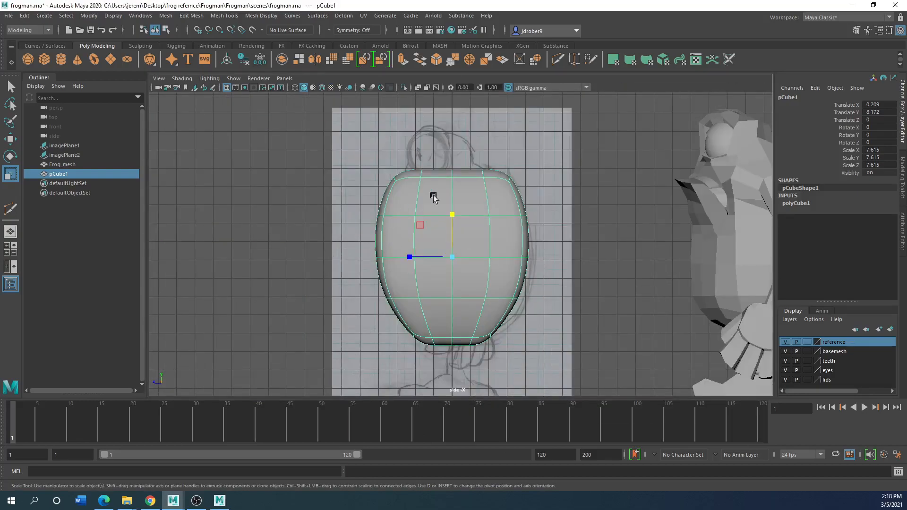
alt+middle_drag(471, 181, 374, 230)
scroll(374, 230, up, 3)
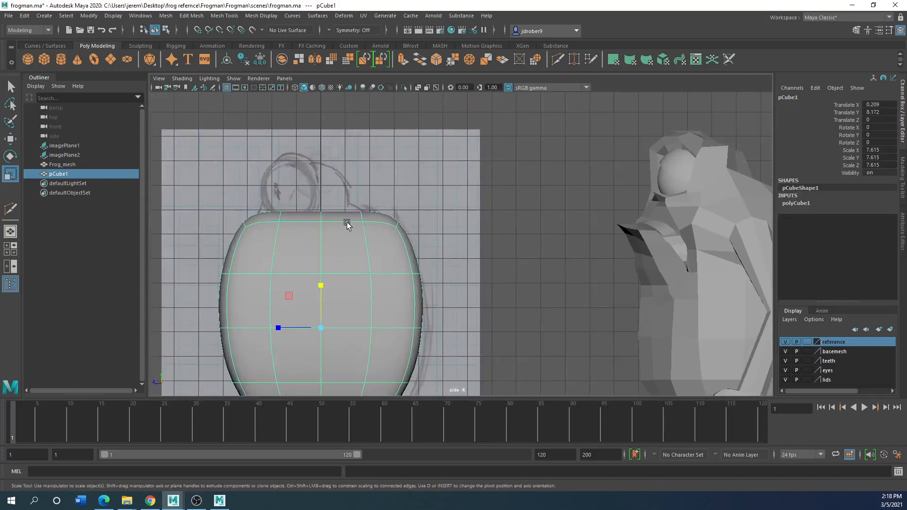
key(1)
right_drag(352, 222, 307, 220)
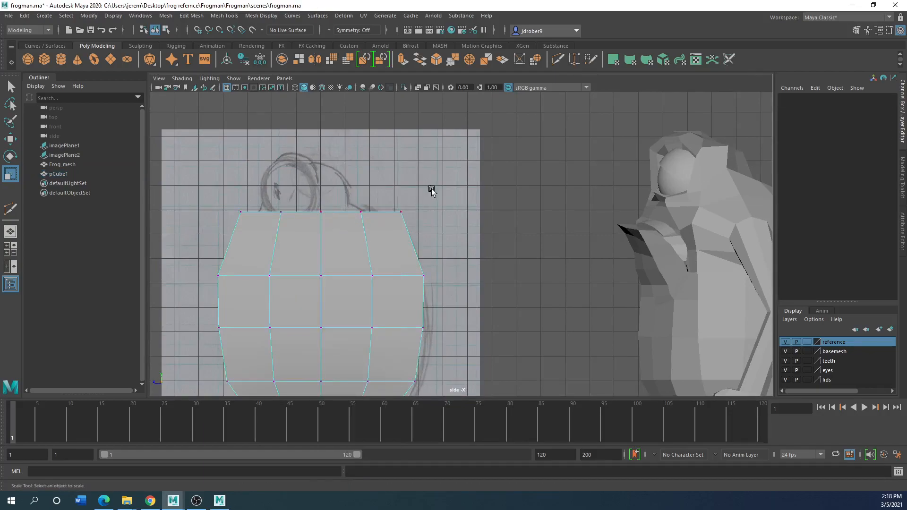
drag(432, 188, 375, 231)
key(w)
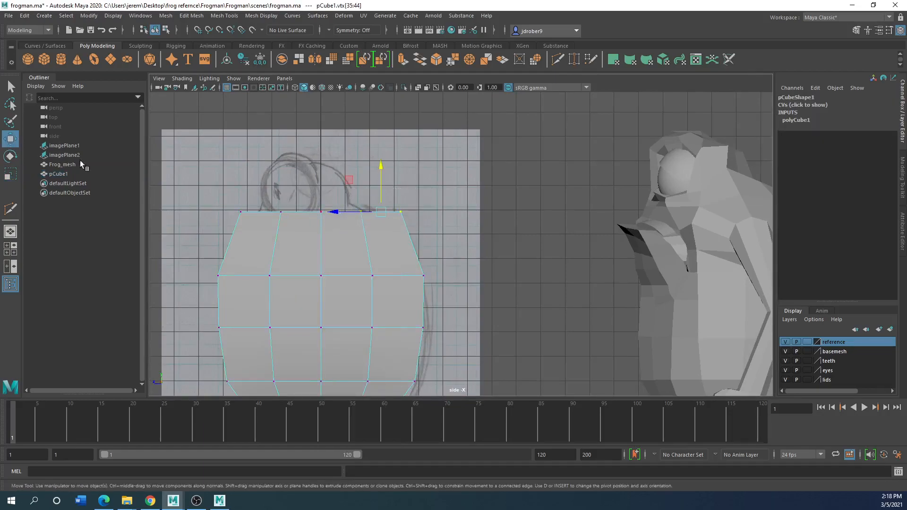
drag(340, 214, 317, 214)
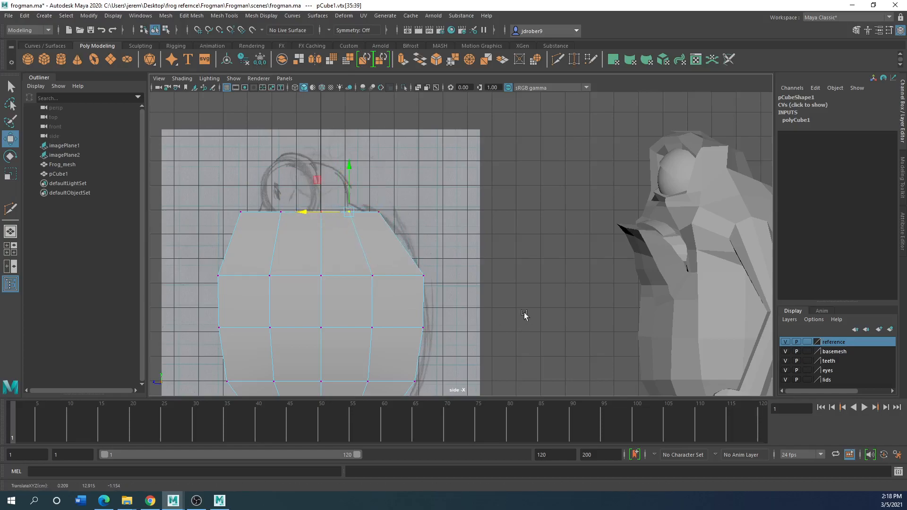
drag(446, 265, 399, 276)
drag(398, 203, 354, 213)
Move the front vertices of the upper and middle rows inward to follow the belly outline in the side view
drag(219, 205, 243, 214)
drag(203, 246, 200, 277)
drag(229, 349, 204, 330)
drag(281, 316, 259, 327)
drag(283, 264, 251, 276)
drag(209, 364, 246, 391)
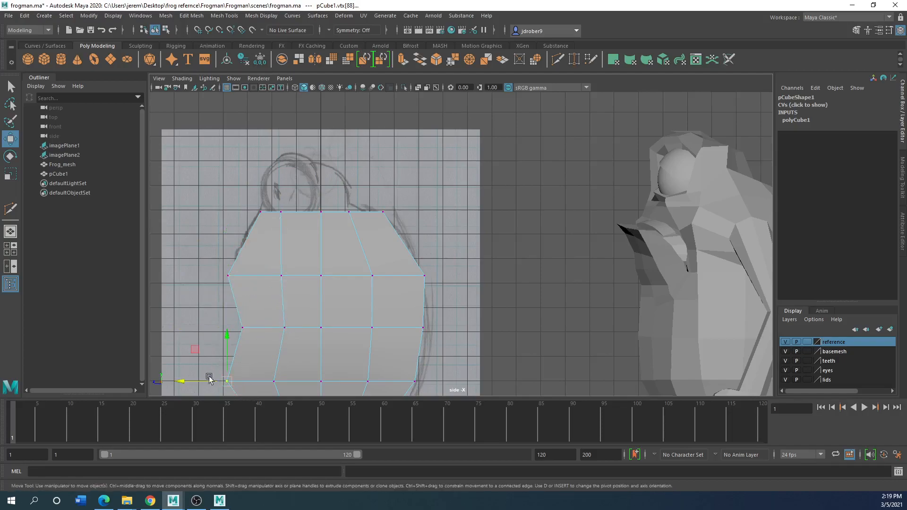
mouse_move(190, 378)
mouse_down()
mouse_move(222, 380)
mouse_move(206, 380)
mouse_up()
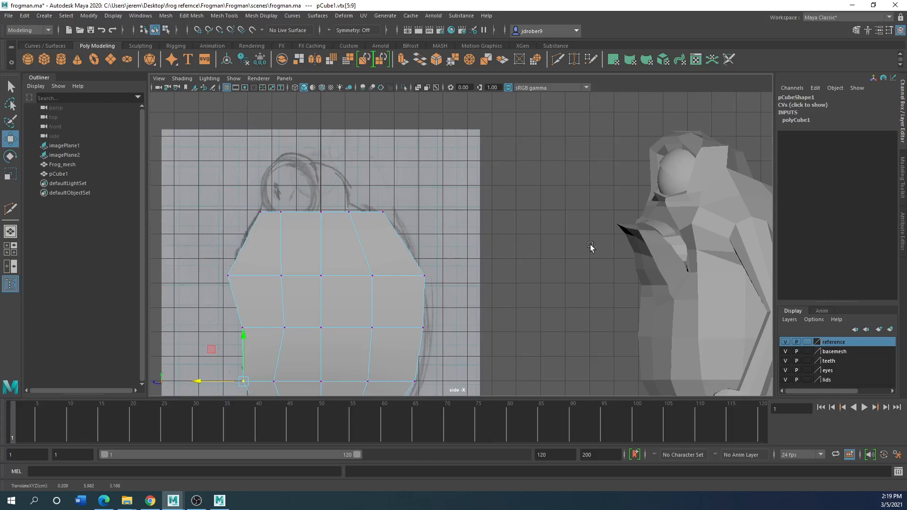
Fine-tune the lower front vertex and pull the bottom front vertex inward to match the side drawing's belly
scroll(244, 303, down, 5)
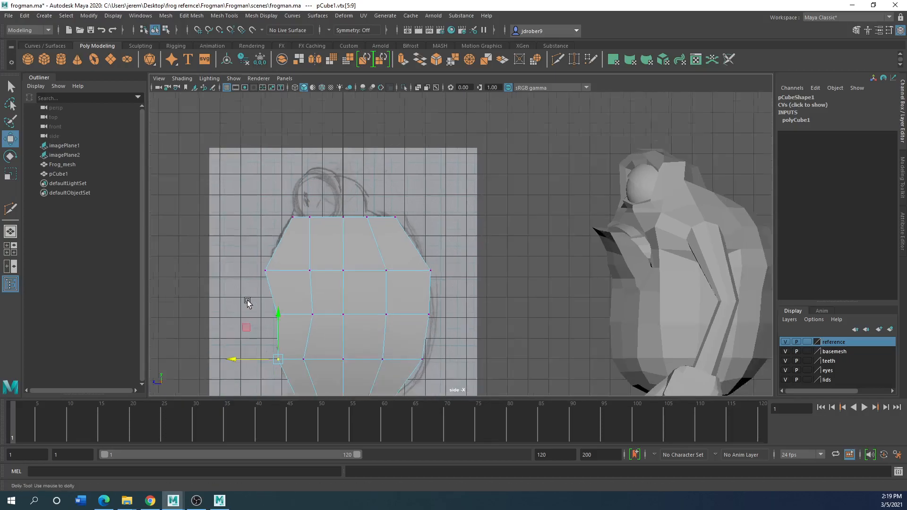
scroll(238, 239, up, 5)
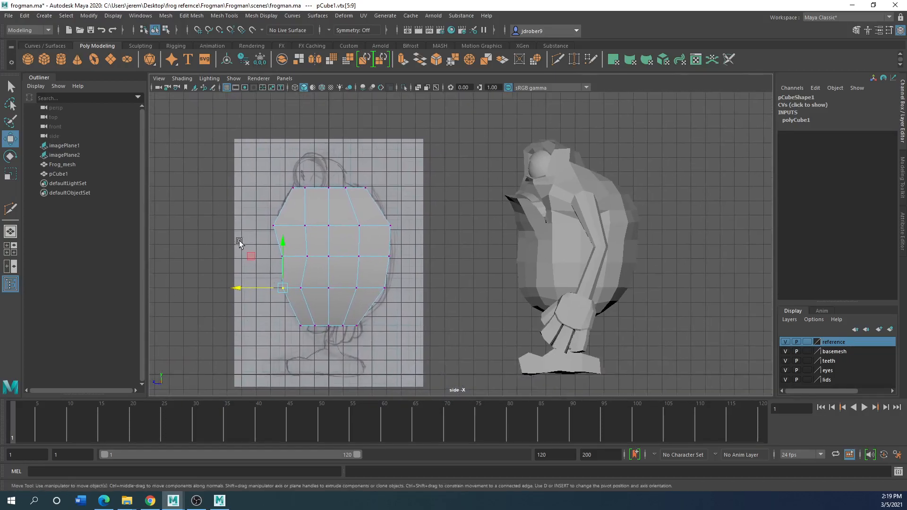
click(226, 308)
key(ctrl+z)
key(ctrl+z)
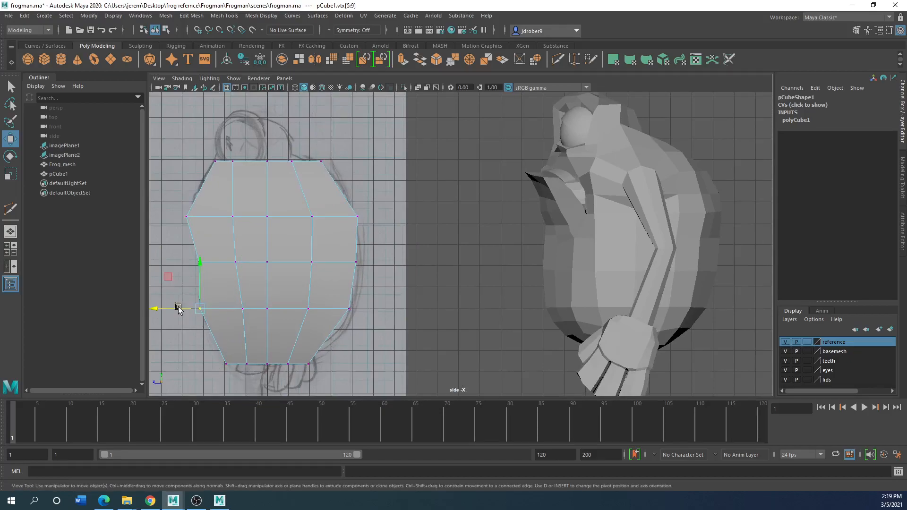
mouse_move(171, 306)
mouse_down()
mouse_move(188, 310)
mouse_move(172, 311)
mouse_up()
drag(212, 359, 231, 364)
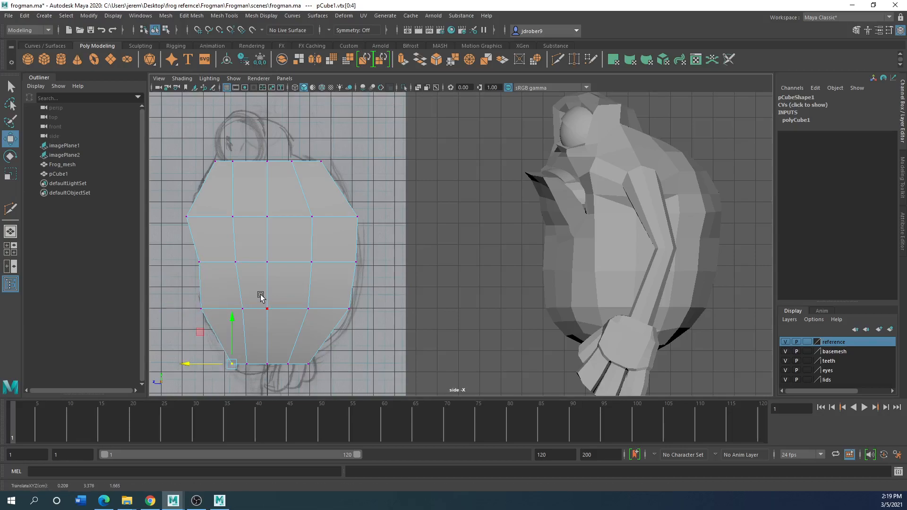
Adjust the inner and back vertices of the body's lower rows in the side view to even out the column spacing
drag(291, 350, 274, 373)
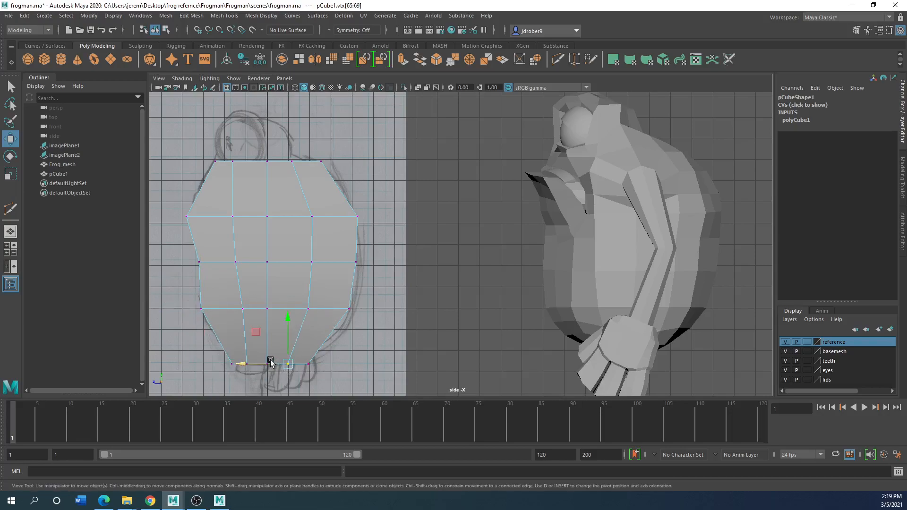
drag(323, 351, 289, 364)
drag(360, 297, 323, 308)
drag(245, 250, 203, 262)
drag(248, 303, 212, 308)
click(295, 185)
alt+middle_drag(295, 186, 317, 251)
scroll(318, 252, up, 3)
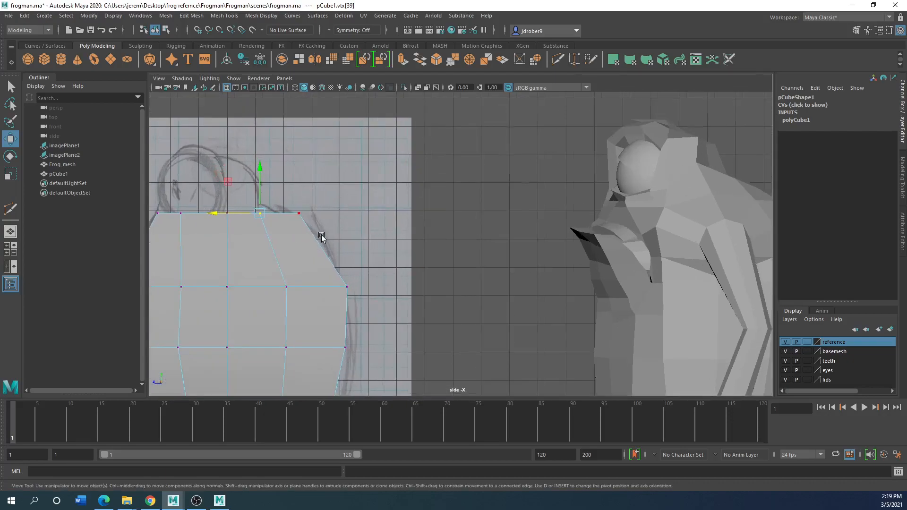
scroll(316, 236, down, 2)
alt+drag(354, 249, 364, 253)
Extrude the four central faces on top of the body upward by about 1.46 to start the eye area
key(space)
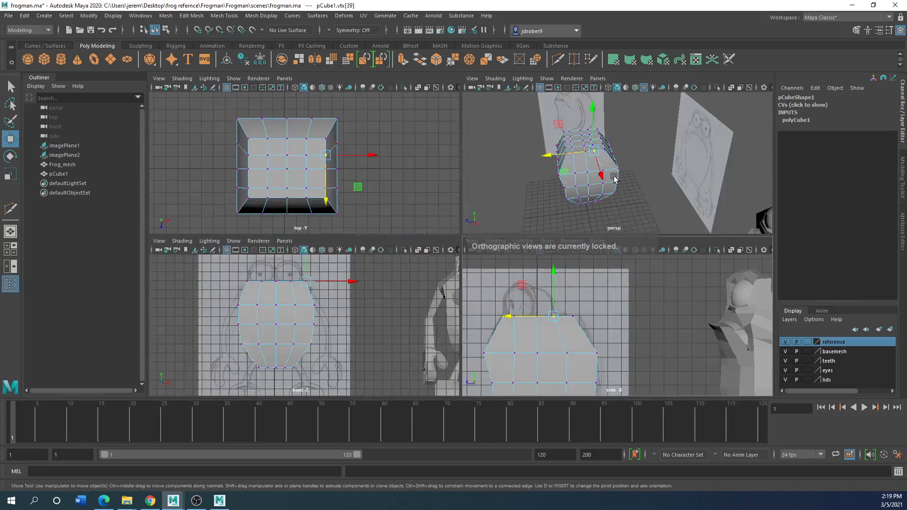
key(space)
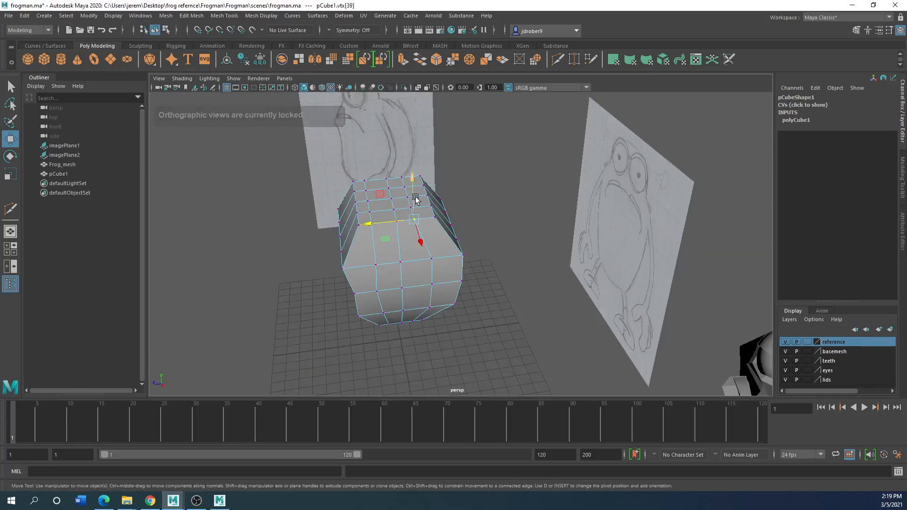
right_drag(378, 209, 378, 196)
click(378, 195)
right_click(385, 209)
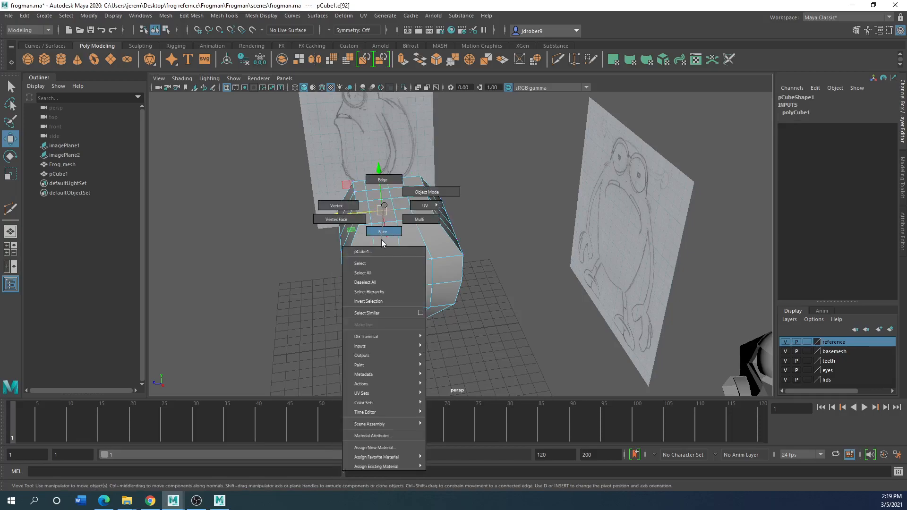
click(382, 232)
click(383, 204)
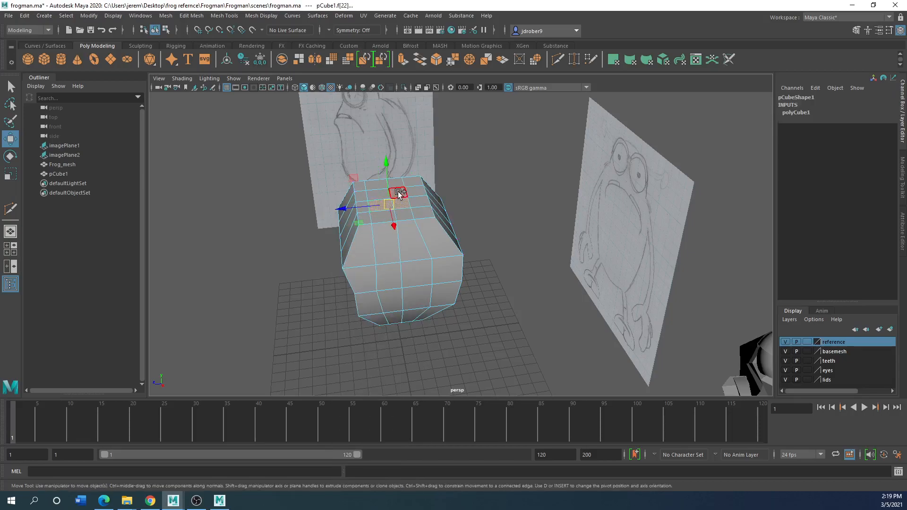
shift+click(398, 191)
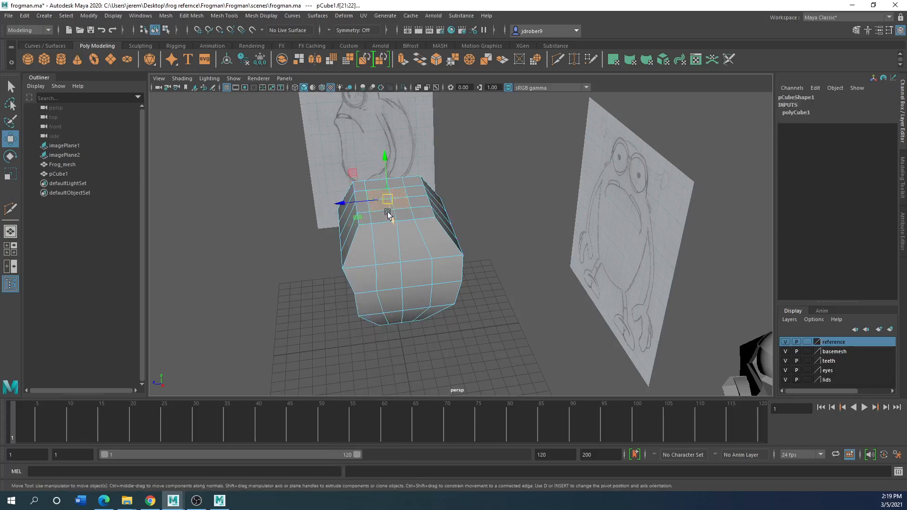
alt+drag(370, 222, 718, 307)
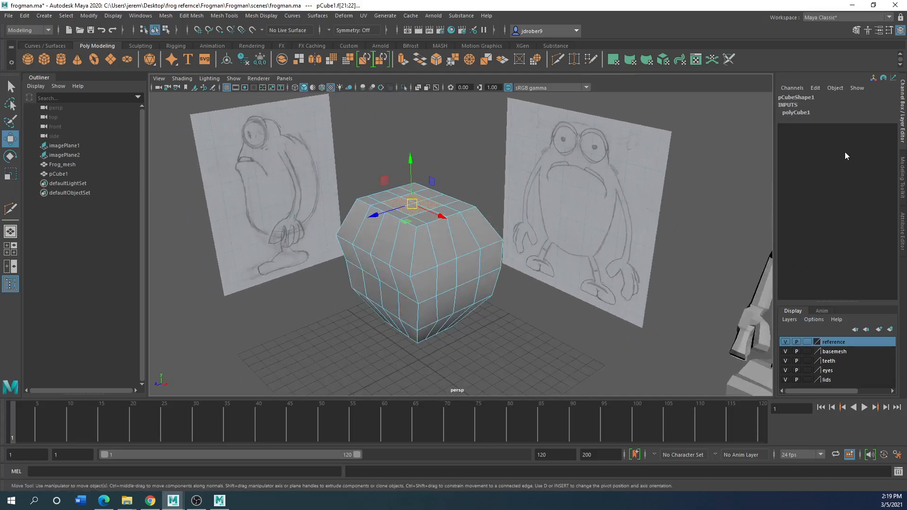
click(856, 30)
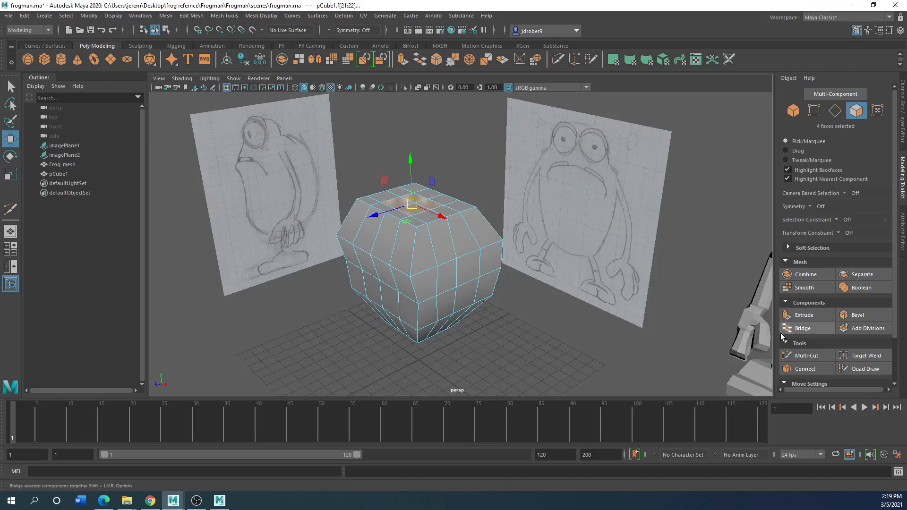
click(809, 320)
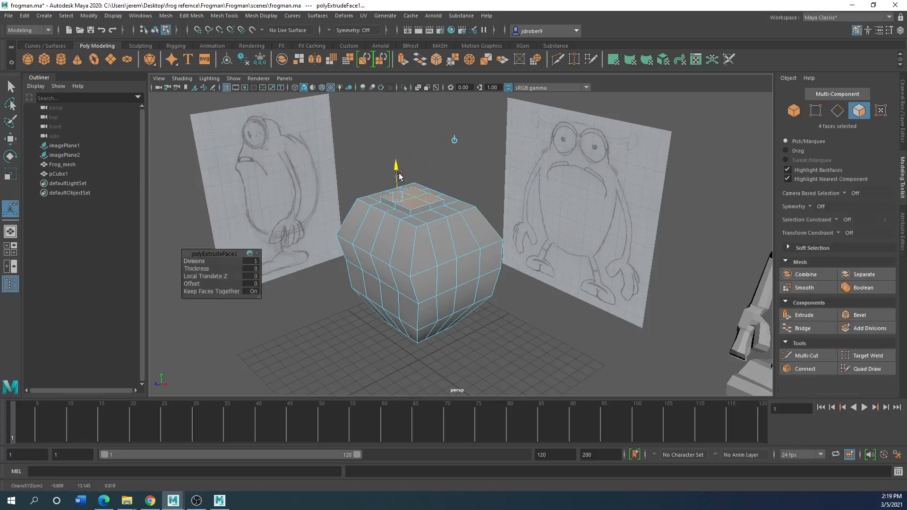
drag(399, 177, 398, 158)
Try to raise the extruded block's top middle vertices and move its right-hand vertices toward the eye outline in the front view
key(space)
key(space)
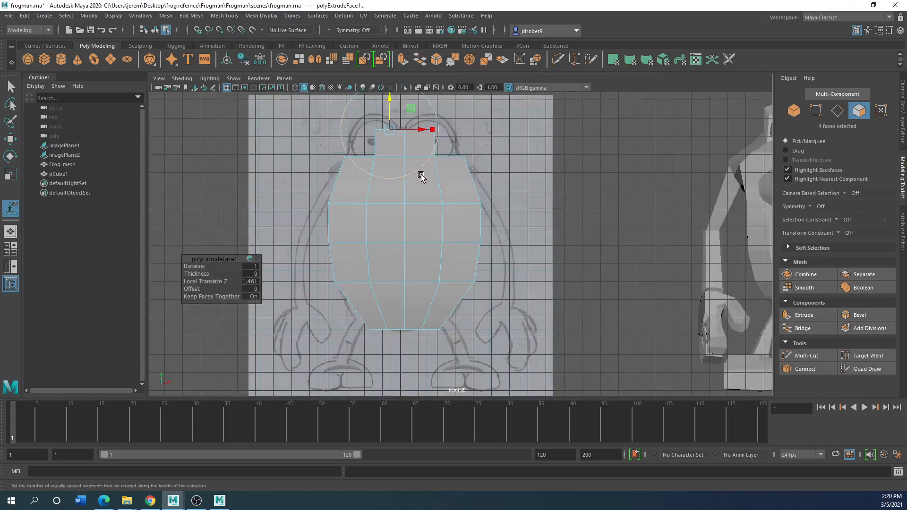
right_drag(399, 130, 366, 134)
drag(399, 133, 409, 119)
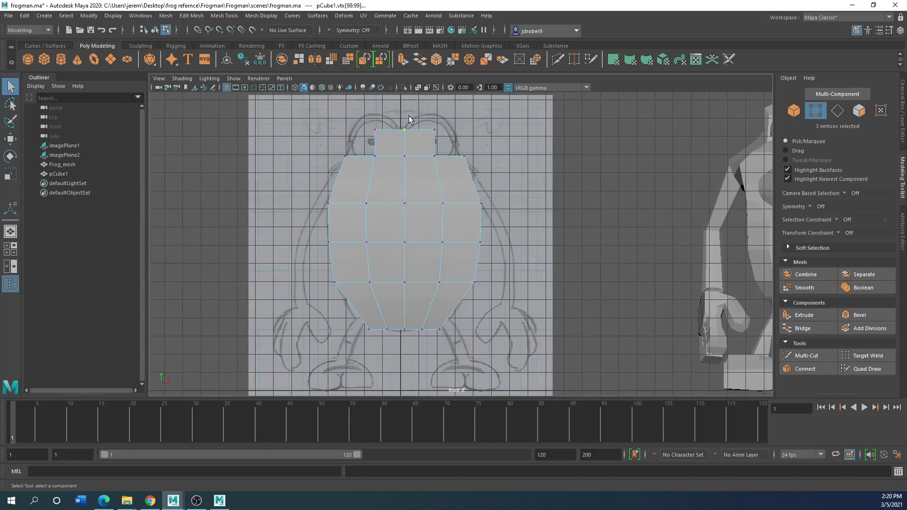
click(10, 138)
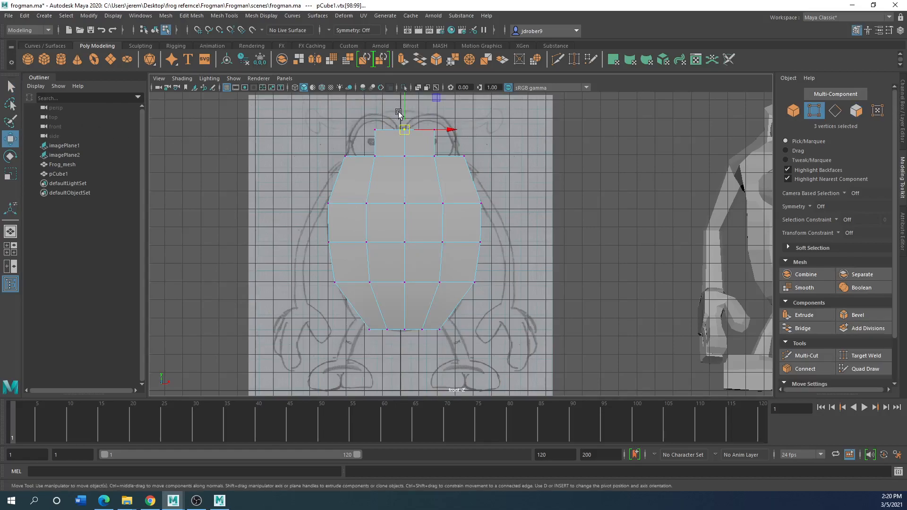
drag(402, 112, 403, 96)
drag(470, 123, 439, 105)
drag(445, 140, 470, 156)
Try to reposition the vertices at the left base of the extruded block to match the other eye outline
mouse_move(384, 145)
mouse_down()
mouse_move(359, 169)
mouse_move(383, 157)
mouse_up()
key(ctrl+z)
key(ctrl+z)
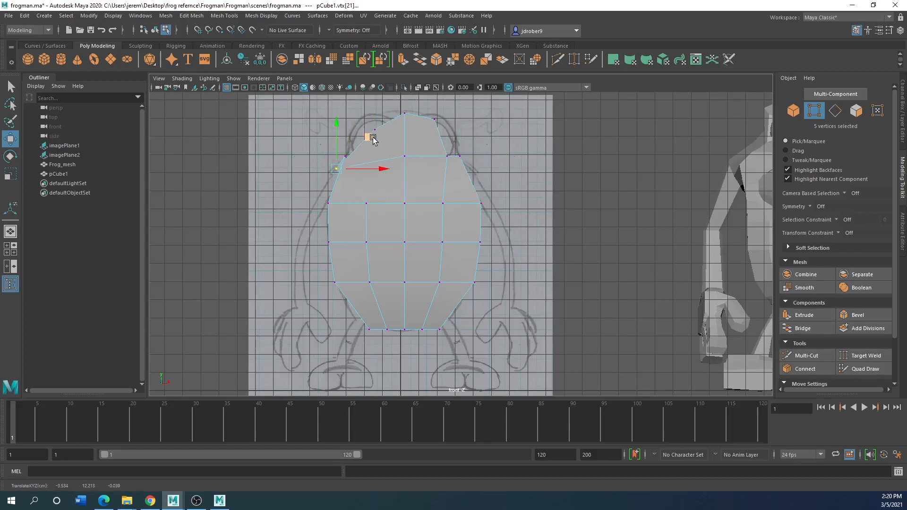
key(ctrl+z)
drag(386, 122, 364, 140)
key(ctrl+z)
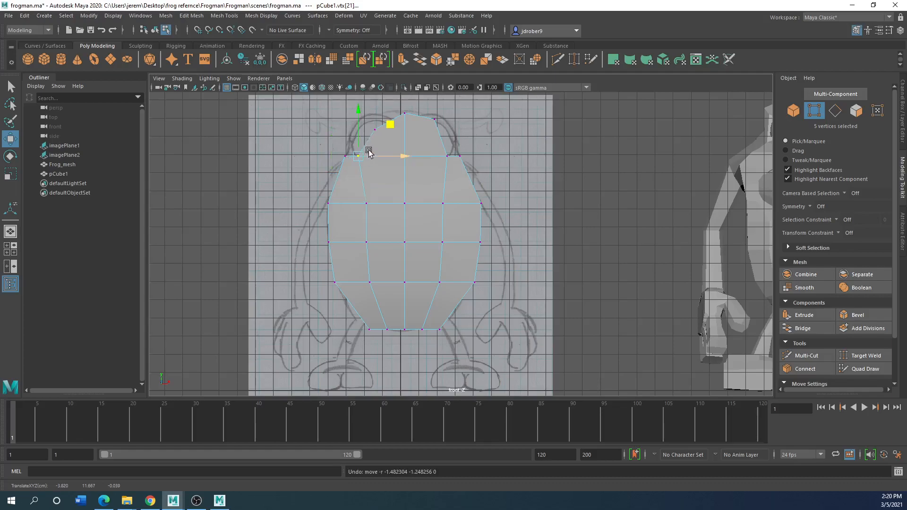
key(d)
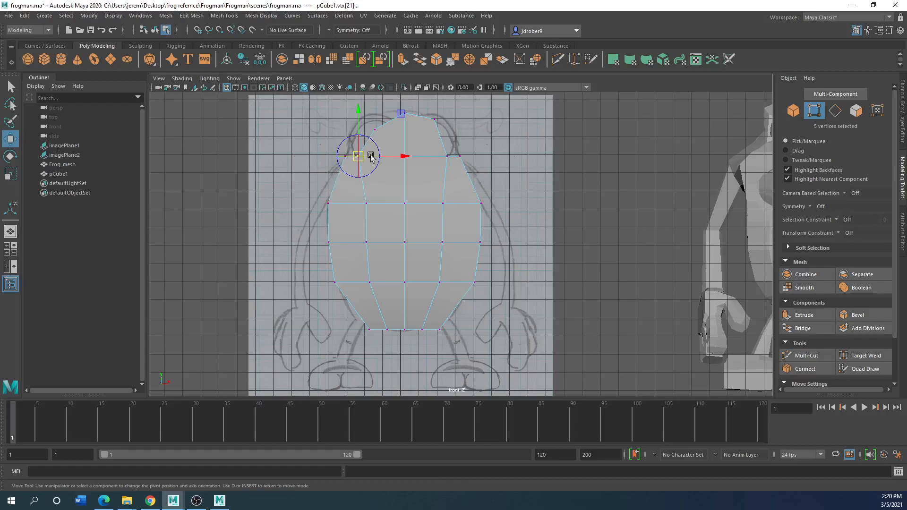
key(d)
mouse_move(386, 122)
mouse_down()
mouse_move(371, 138)
mouse_move(380, 133)
mouse_up()
drag(353, 167, 368, 156)
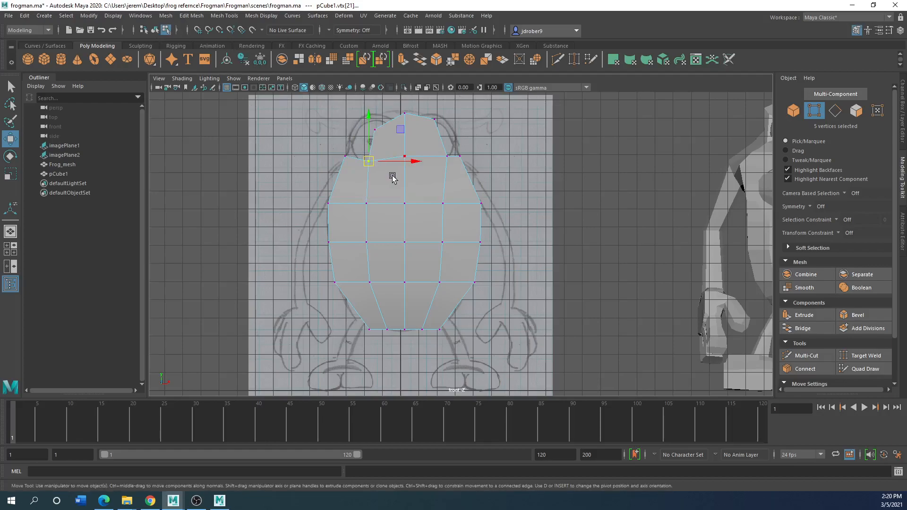
Check the extruded block in the other views and undo the vertex moves made on it
key(space)
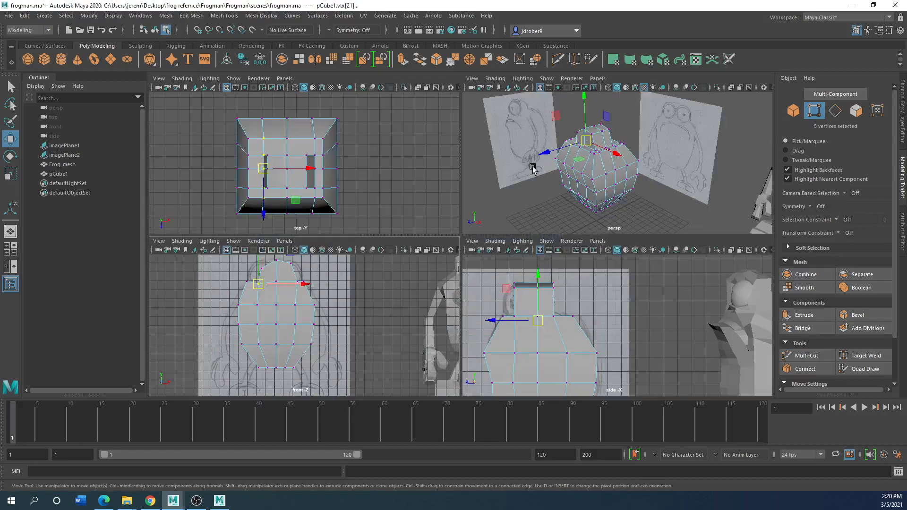
scroll(533, 169, down, 3)
key(space)
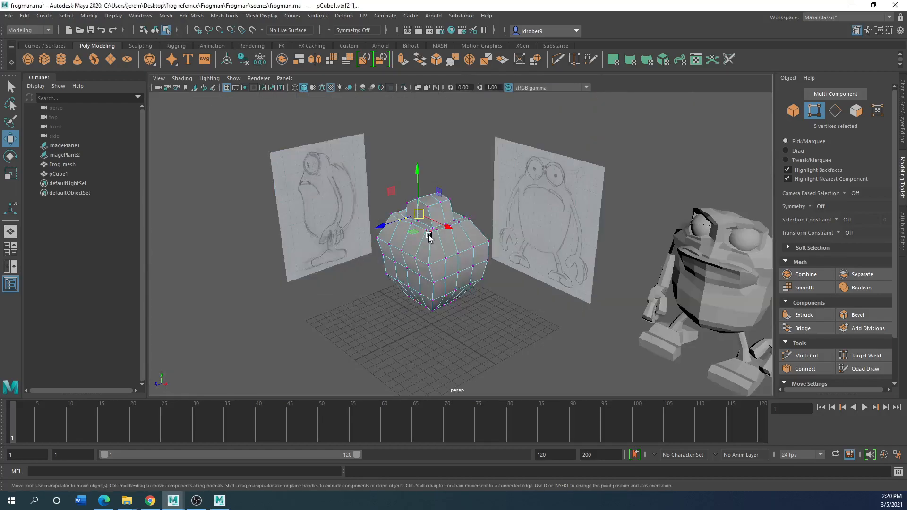
key(space)
key(ctrl+z)
key(ctrl+z)
key(ctrl+z)
key(ctrl+z)
key(ctrl+z)
key(ctrl+z)
key(ctrl+z)
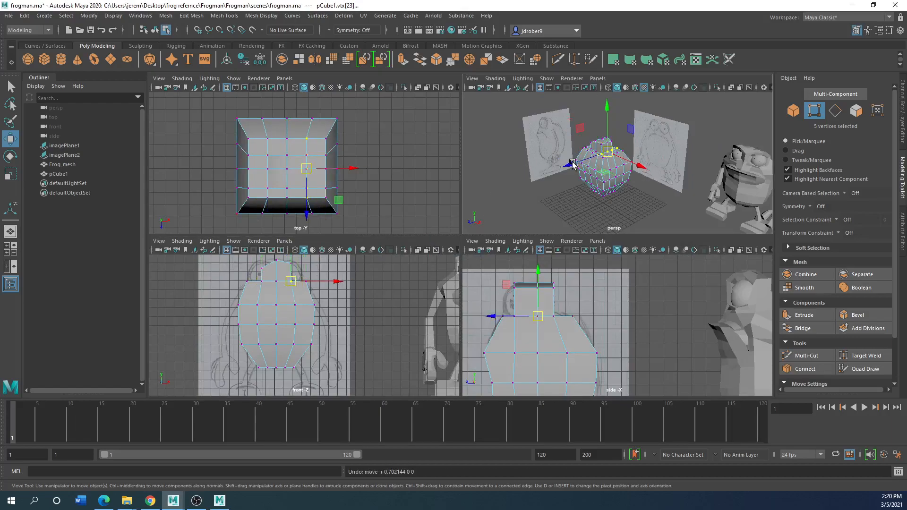
key(ctrl+z)
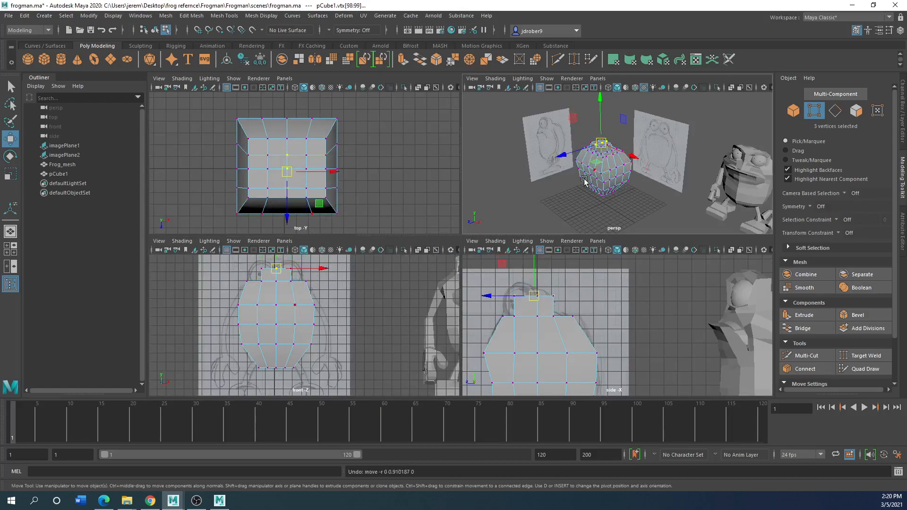
Return to object mode and compare the body with the reference drawings and the finished frog mesh in the perspective view
right_drag(594, 178, 620, 167)
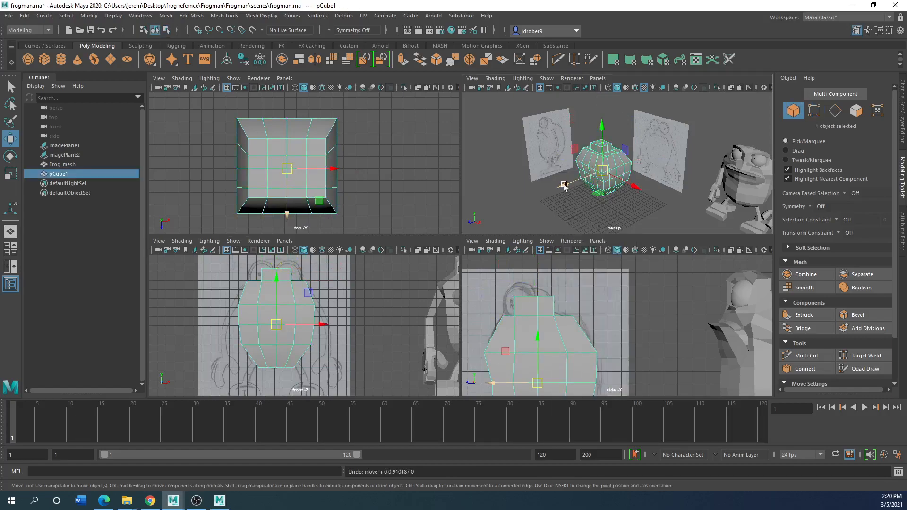
key(space)
alt+drag(427, 283, 372, 259)
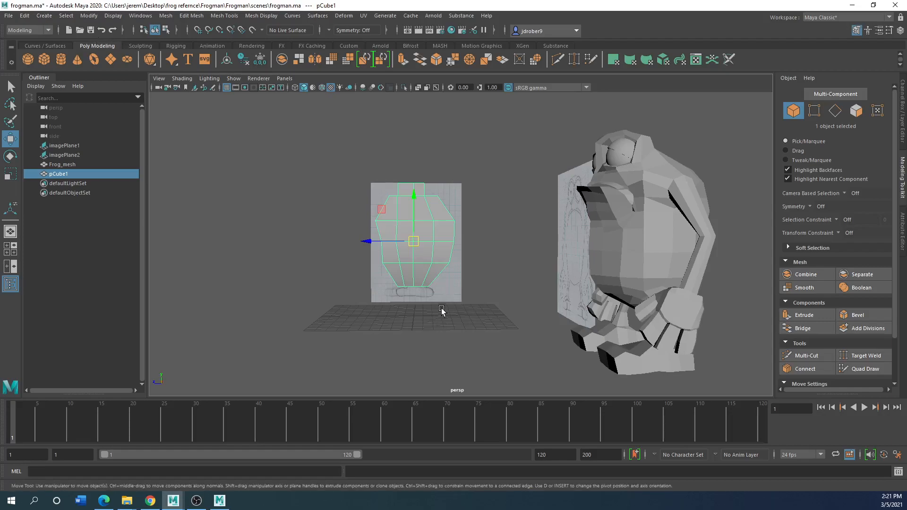
mouse_move(309, 263)
alt+mouse_down()
mouse_move(400, 286)
mouse_move(191, 119)
alt+mouse_up()
click(141, 45)
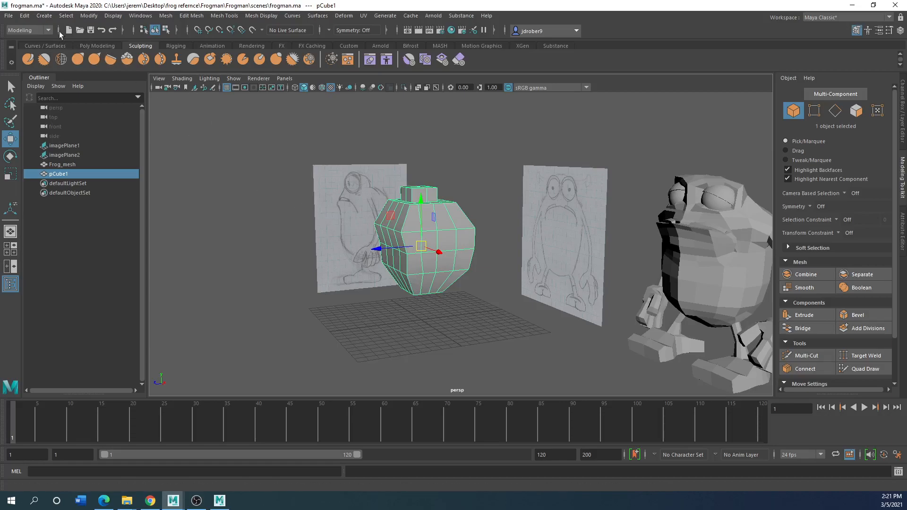
click(97, 46)
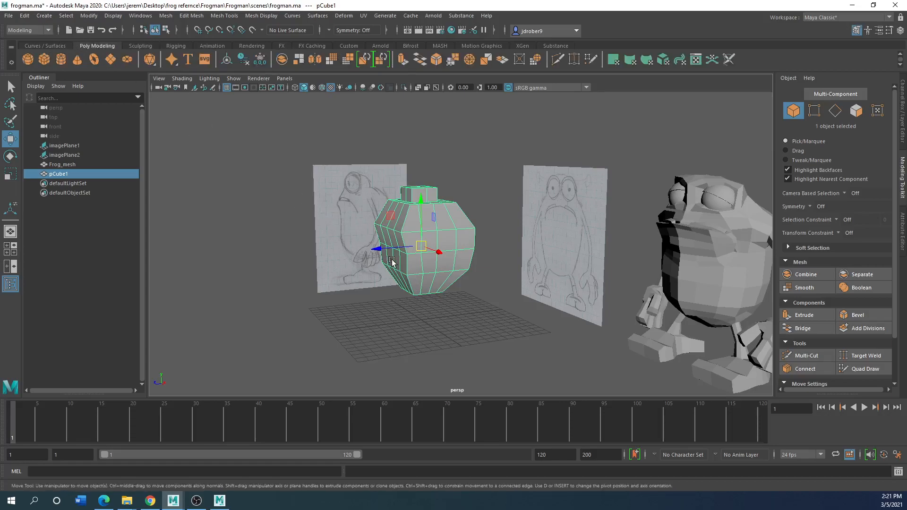
Delete the cube-based body mesh from the scene in the perspective view
scroll(391, 262, up, 3)
mouse_move(392, 263)
alt+mouse_down()
mouse_move(413, 260)
mouse_move(377, 259)
mouse_move(406, 269)
alt+mouse_up()
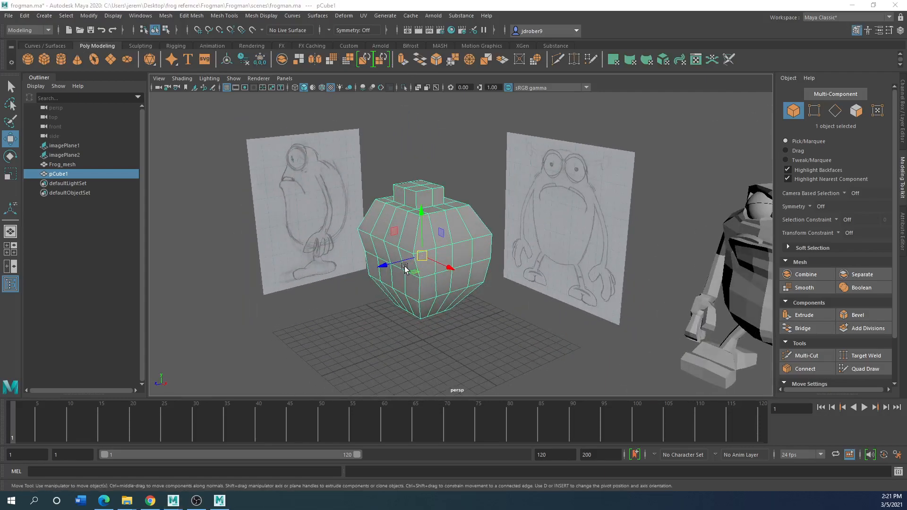
click(416, 322)
click(427, 239)
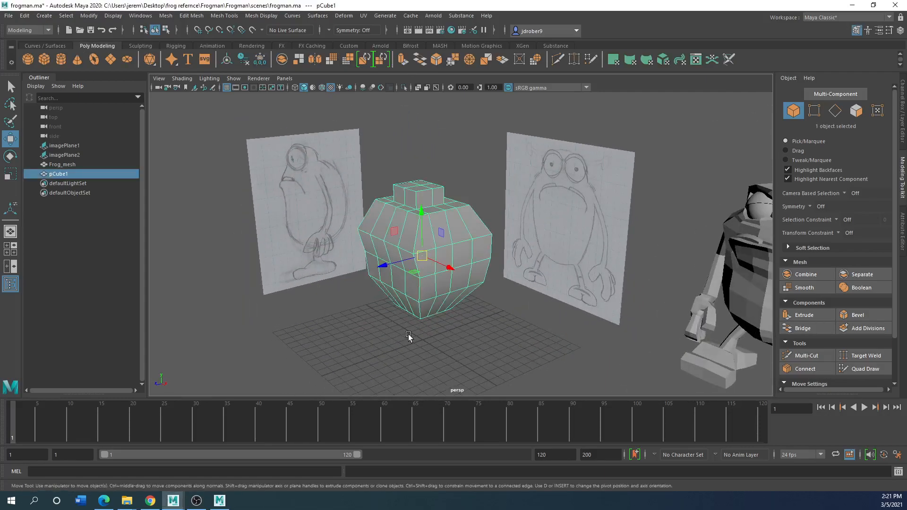
scroll(408, 333, down, 3)
scroll(410, 326, up, 2)
key(Delete)
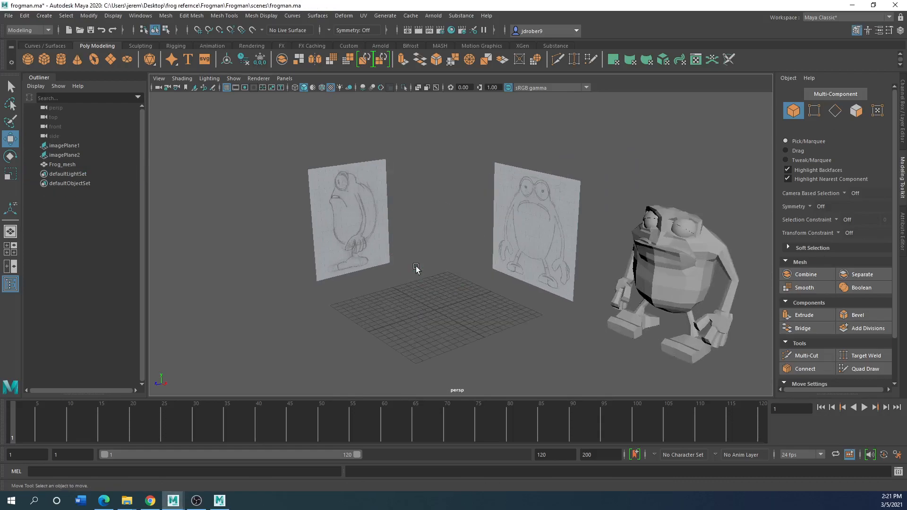
Move the finished Frog_mesh back between the reference planes and line it up with the front drawing in the front view
click(631, 256)
drag(653, 288, 383, 275)
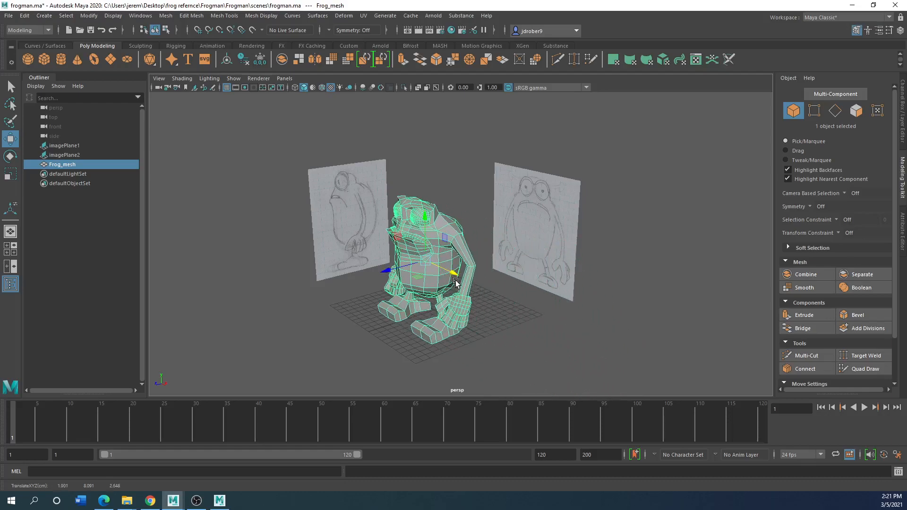
key(space)
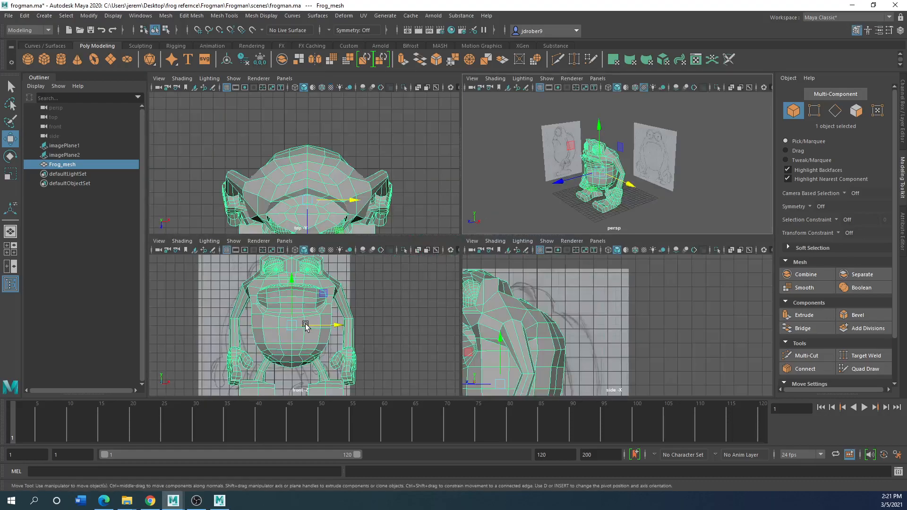
key(space)
drag(482, 244, 449, 244)
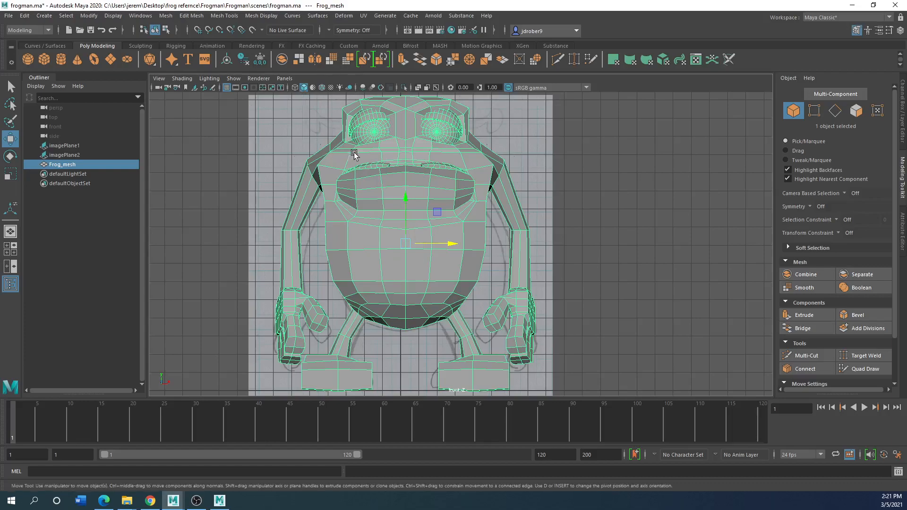
scroll(324, 251, down, 2)
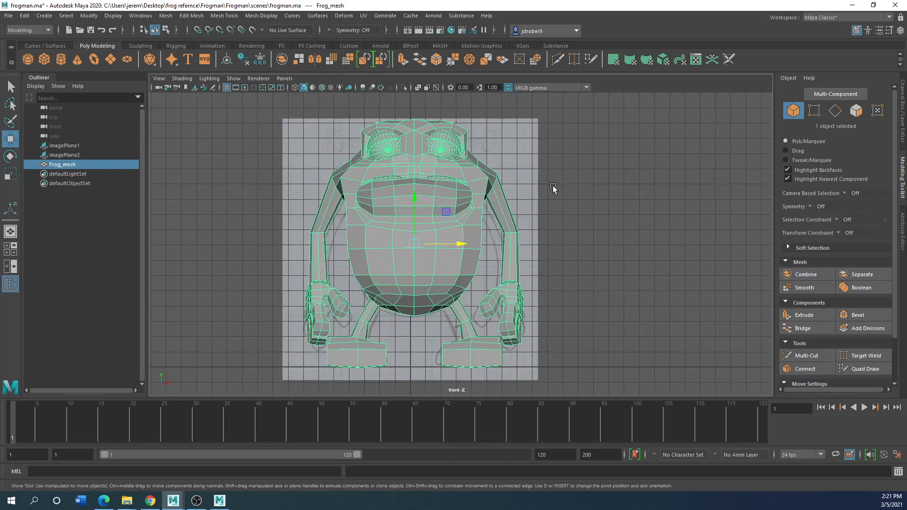
Separate the frog mesh into its individual parts
click(492, 252)
click(436, 177)
click(165, 16)
click(183, 58)
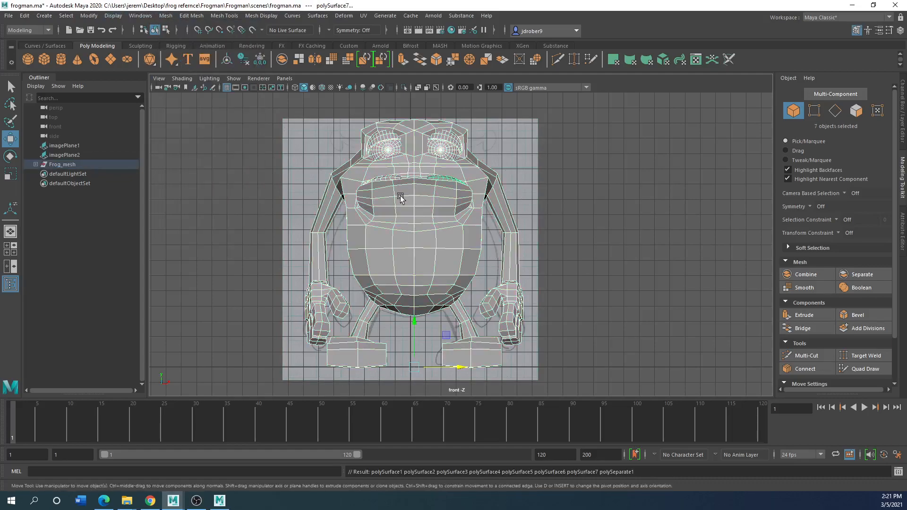
Move the separated frog body sideways off the eyes and lids, inspect the parts in perspective, and undo the move
click(403, 173)
drag(446, 368, 666, 351)
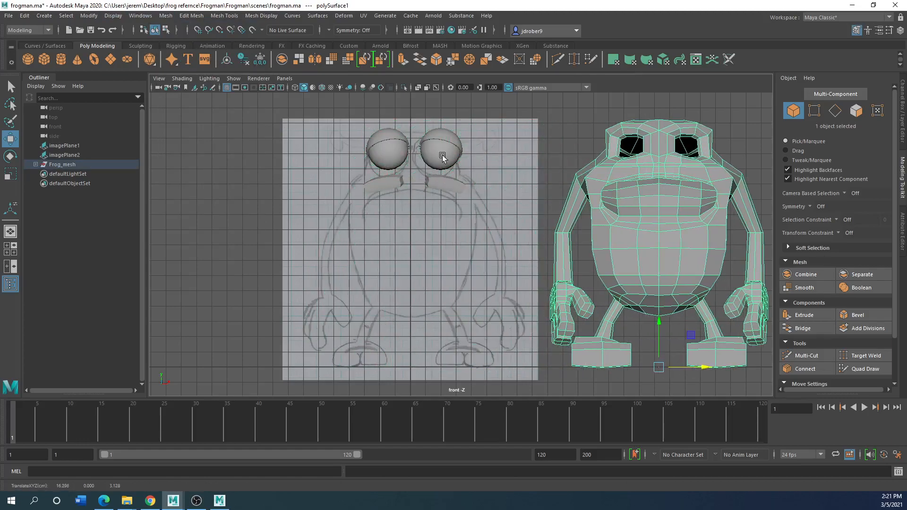
key(space)
key(space)
alt+drag(446, 290, 543, 271)
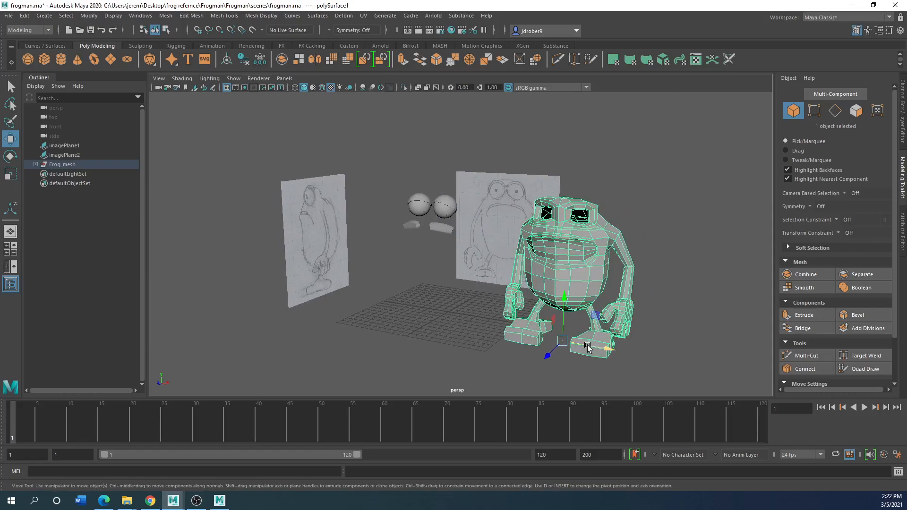
key(ctrl+z)
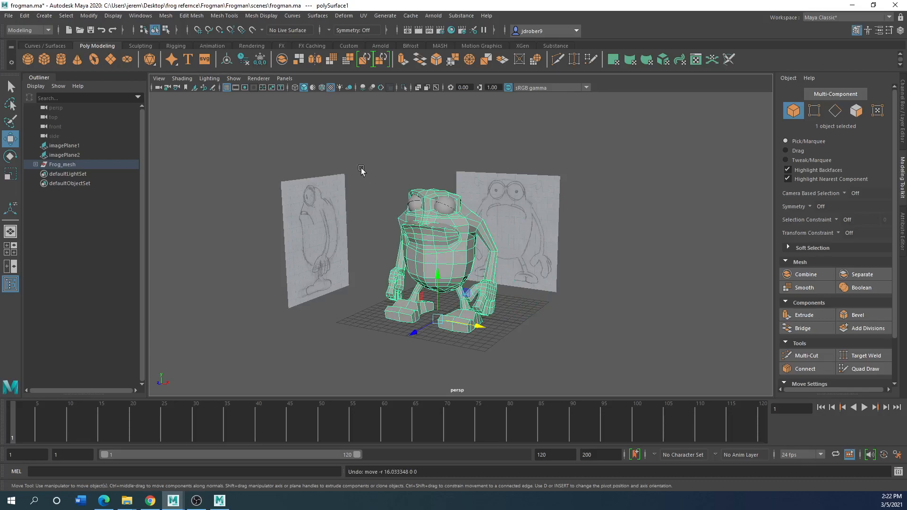
key(ctrl+z)
Select all the frog parts and combine them into a single mesh
click(421, 256)
drag(391, 187, 449, 321)
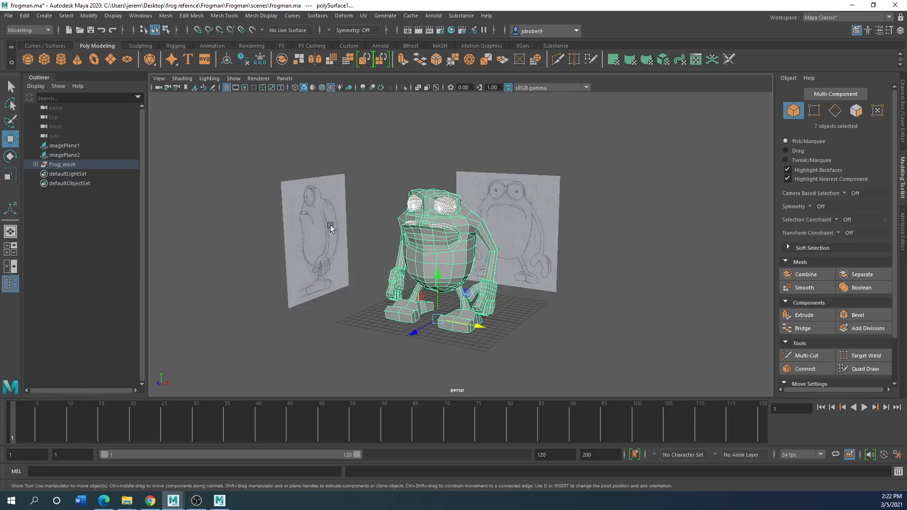
click(167, 18)
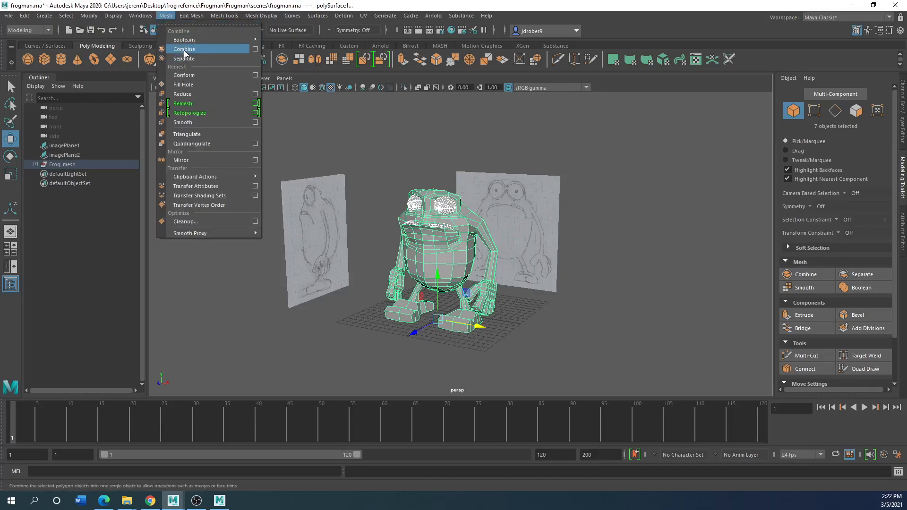
click(186, 48)
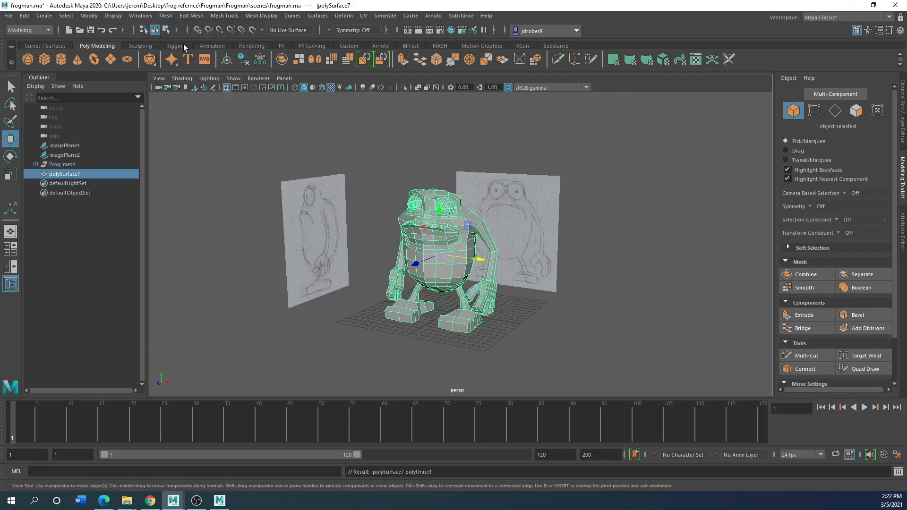
Try to clear the leftover Frog_mesh group by deleting its history and the group itself, and undo the deletion
click(56, 165)
click(25, 17)
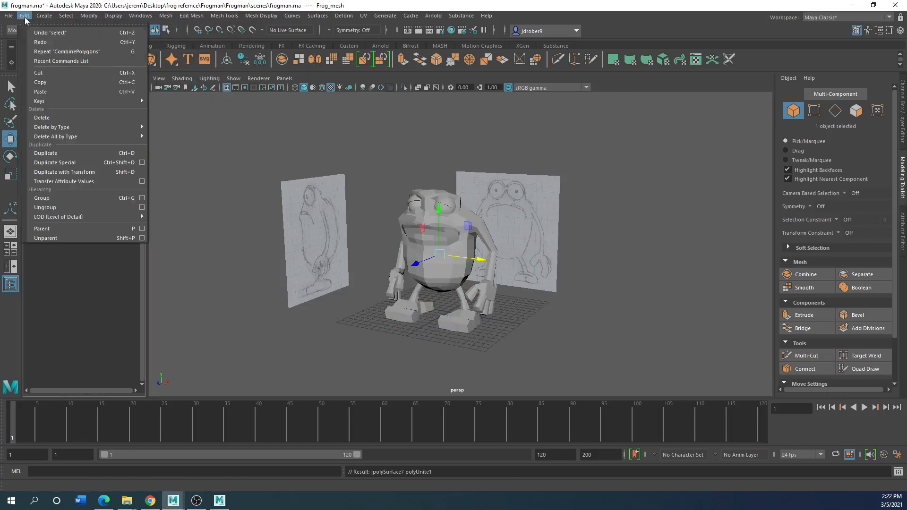
mouse_move(128, 127)
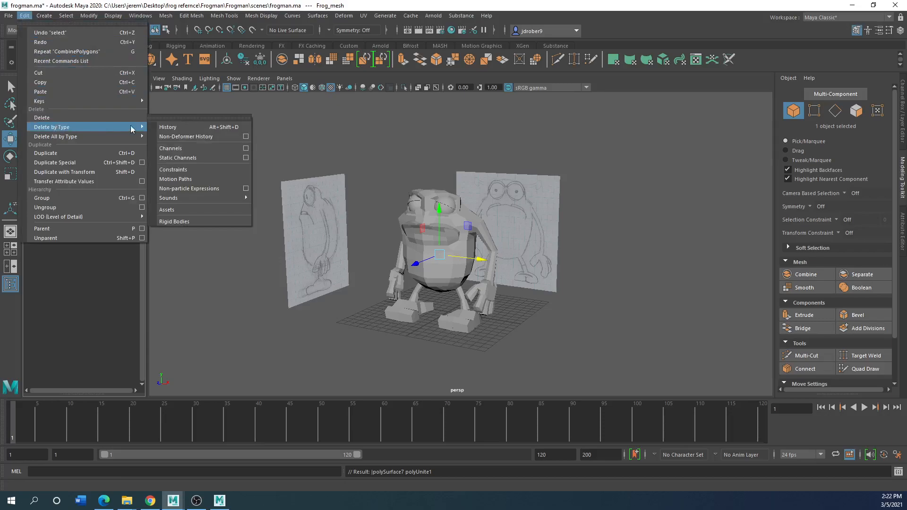
click(169, 127)
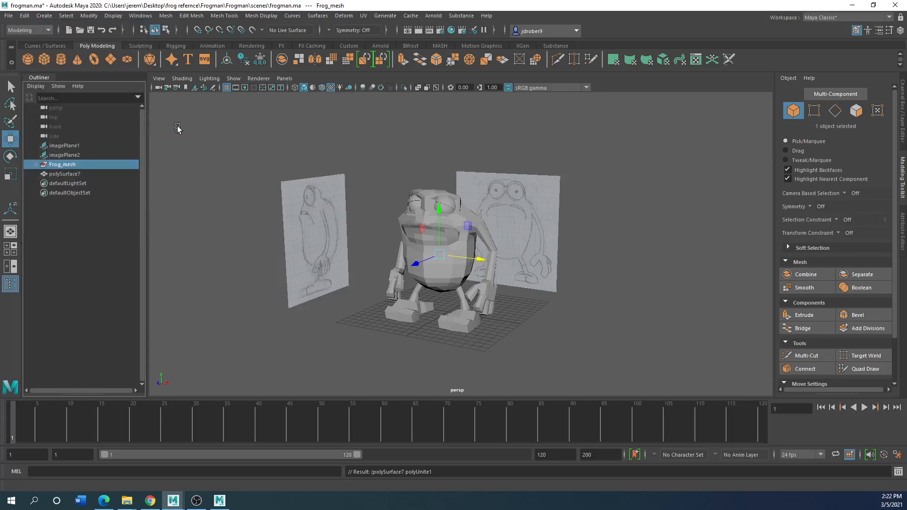
click(57, 173)
click(59, 165)
key(Delete)
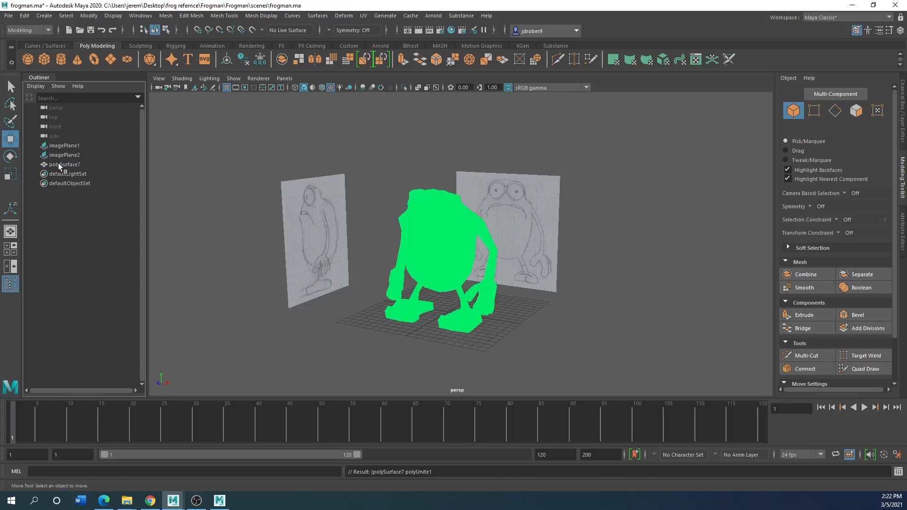
key(ctrl+z)
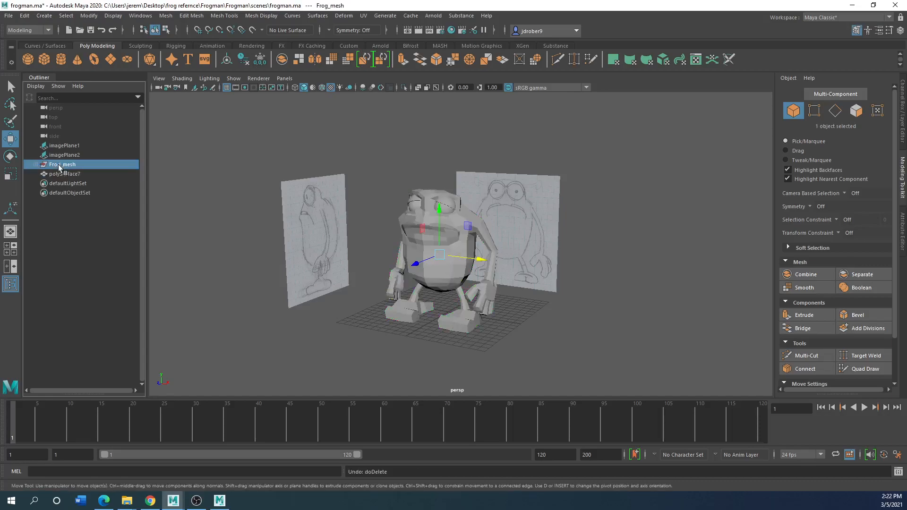
Move the combined frog mesh sideways away from the reference planes and delete its construction history
click(65, 174)
drag(470, 260, 674, 281)
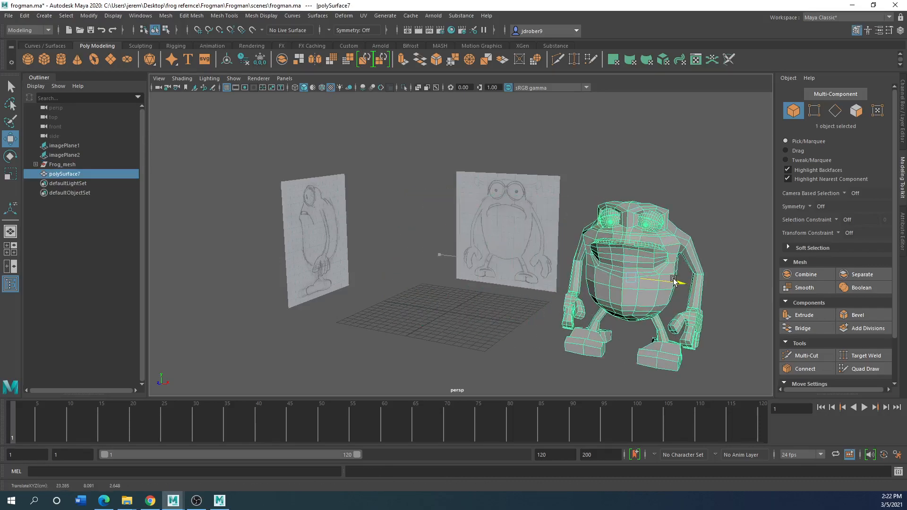
click(25, 15)
mouse_move(76, 136)
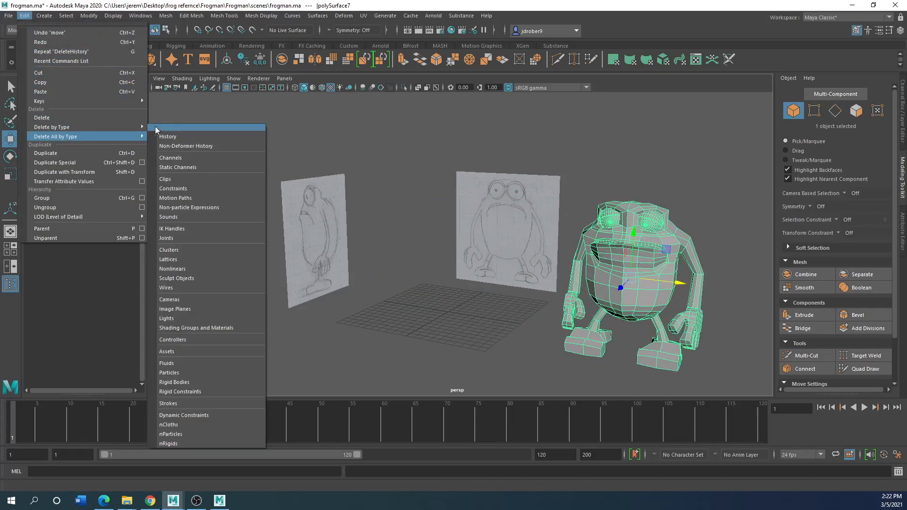
click(160, 127)
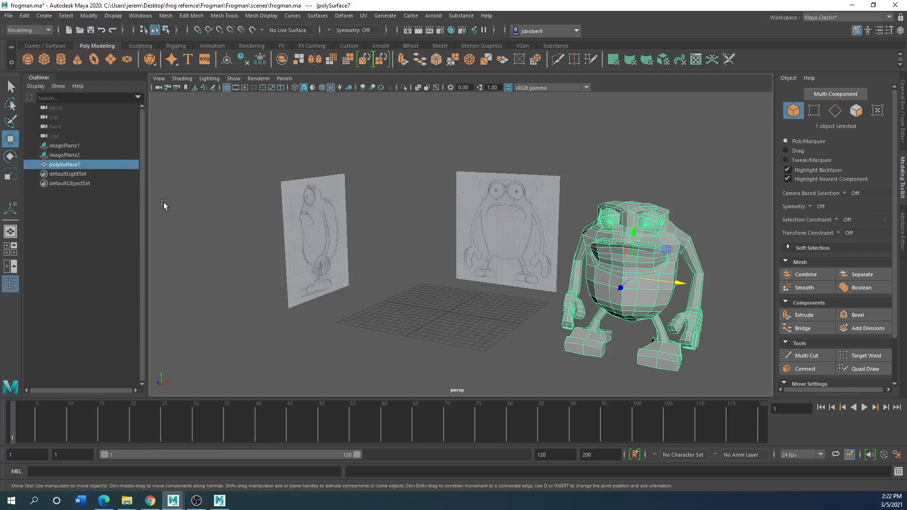
Move the combined frog mesh back between the reference planes and align it with the front drawing
drag(669, 294, 468, 244)
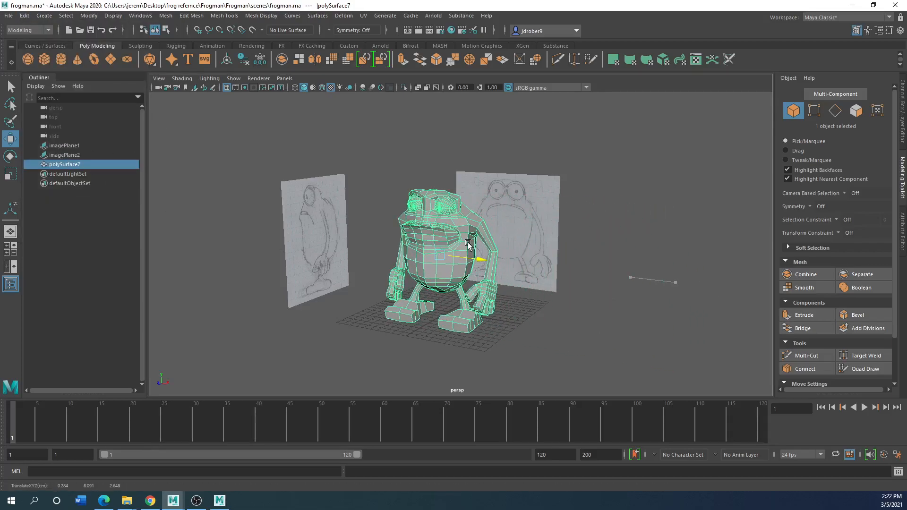
key(space)
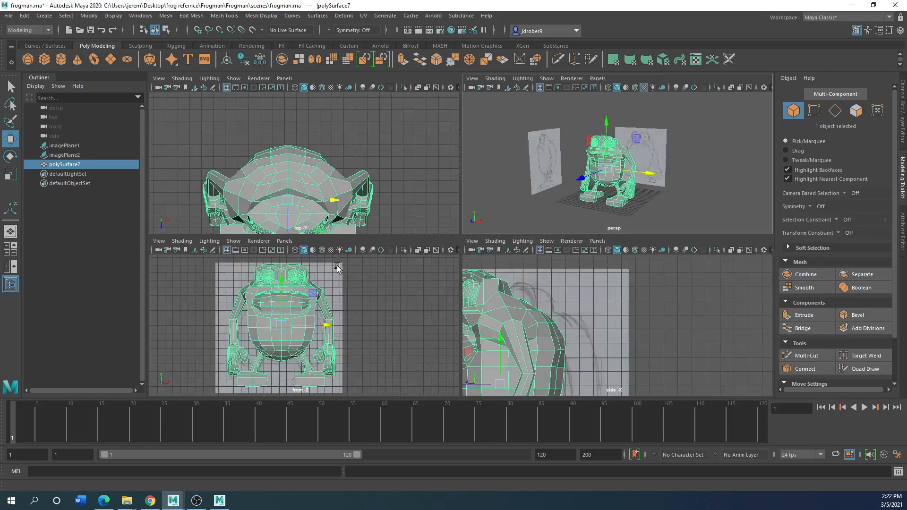
key(space)
drag(455, 243, 450, 244)
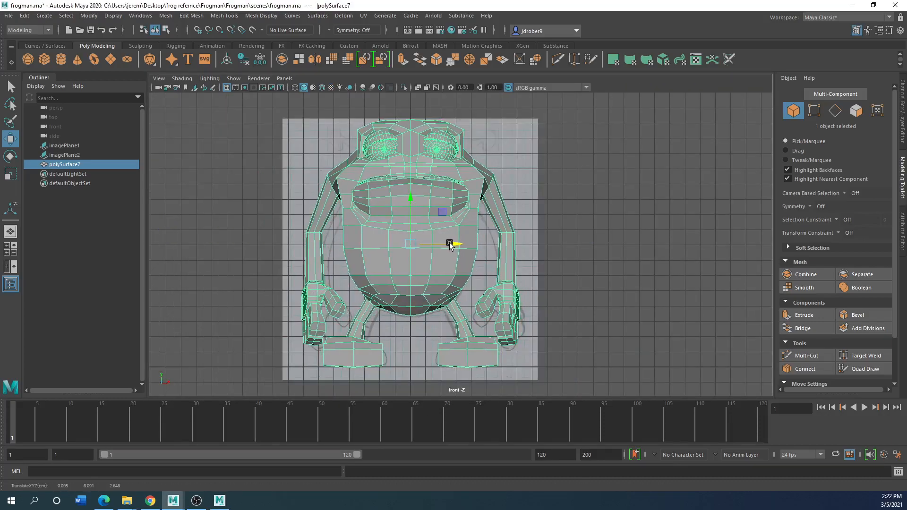
Reset the frog mesh's Translate X to 0, and shift it to about -0.248 to match the front drawing
click(903, 90)
click(878, 105)
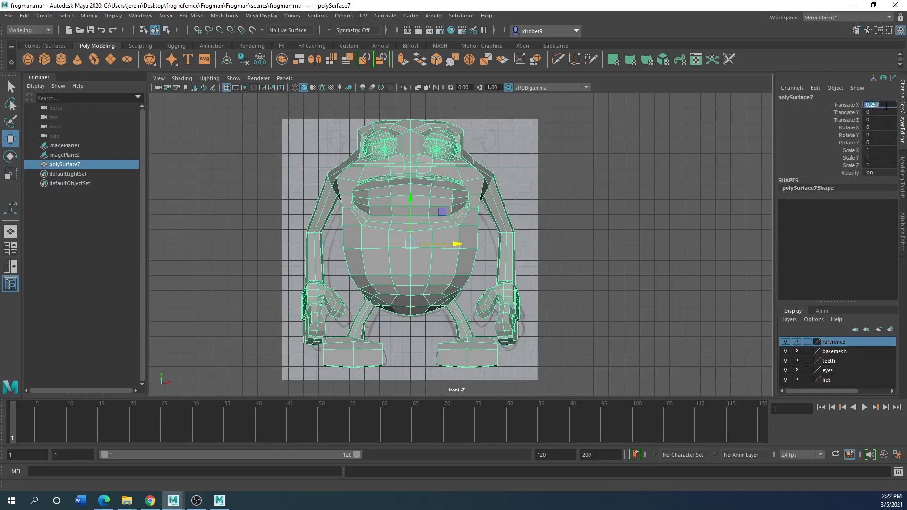
key(Return)
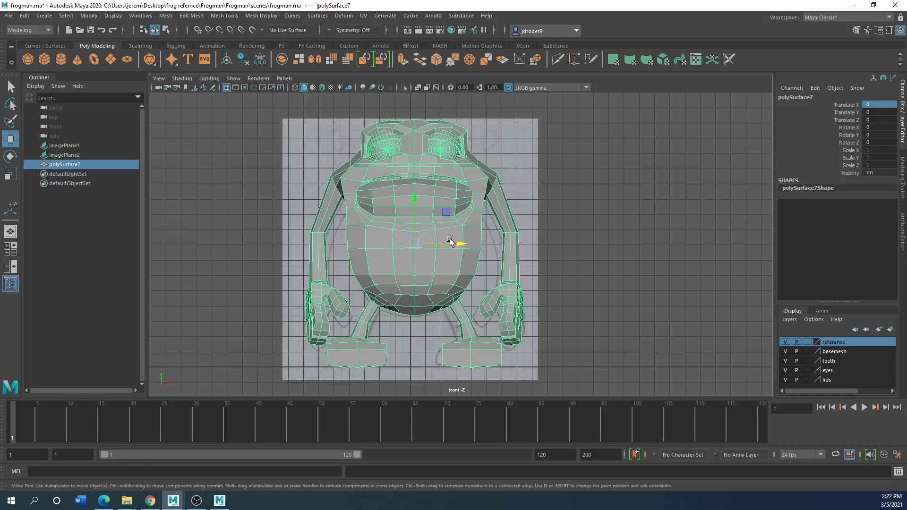
drag(461, 245, 454, 246)
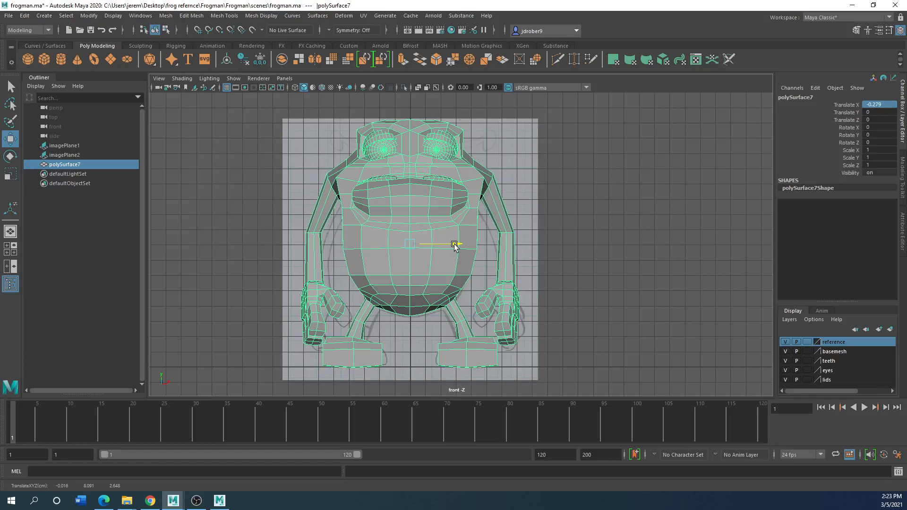
drag(454, 246, 458, 245)
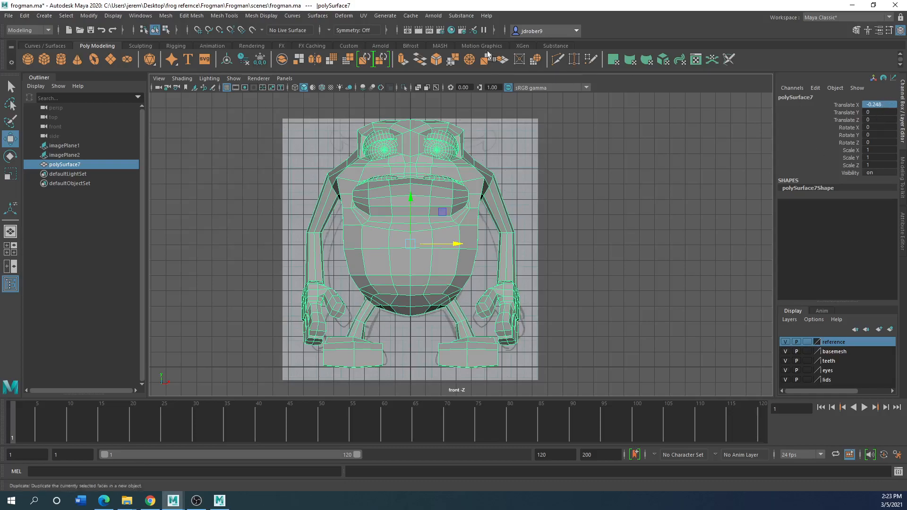
Freeze the transformations of the combined frog mesh
click(89, 16)
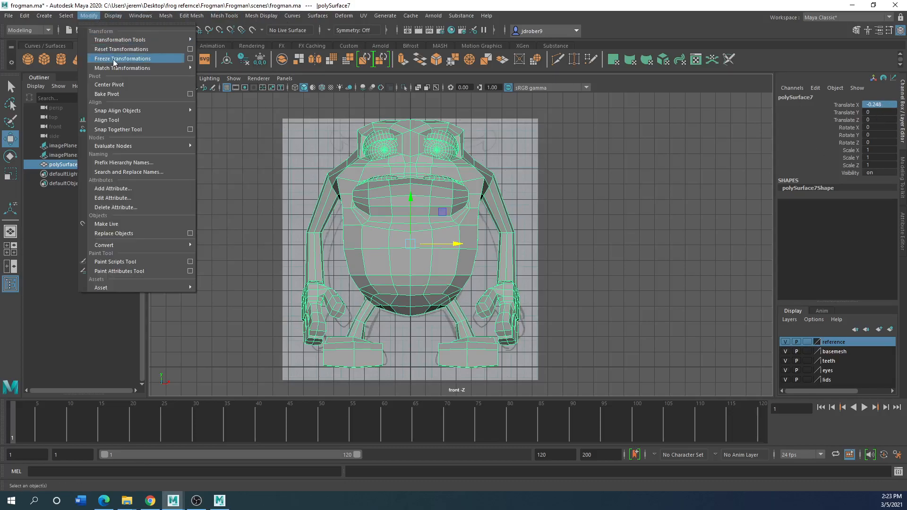
click(113, 61)
click(621, 307)
Examine the frog mesh's UV layout in the UV Editor, and close the editor
click(369, 209)
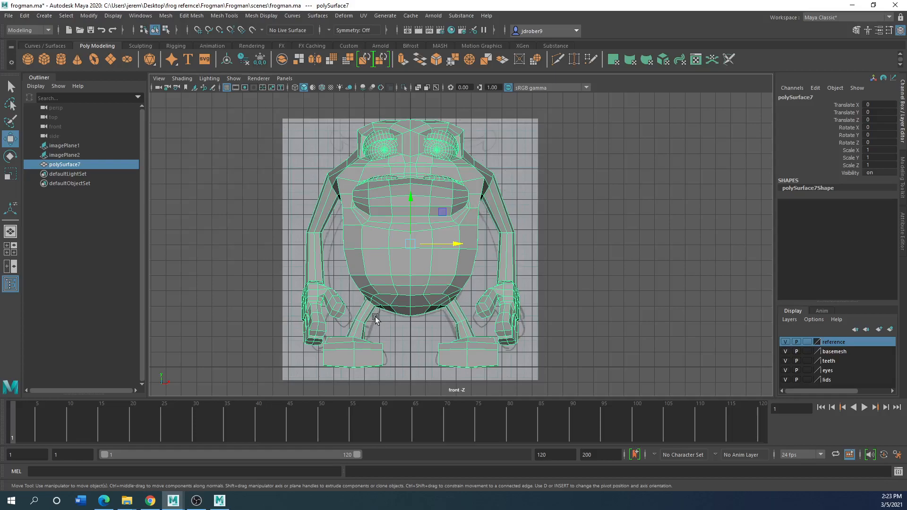
click(365, 15)
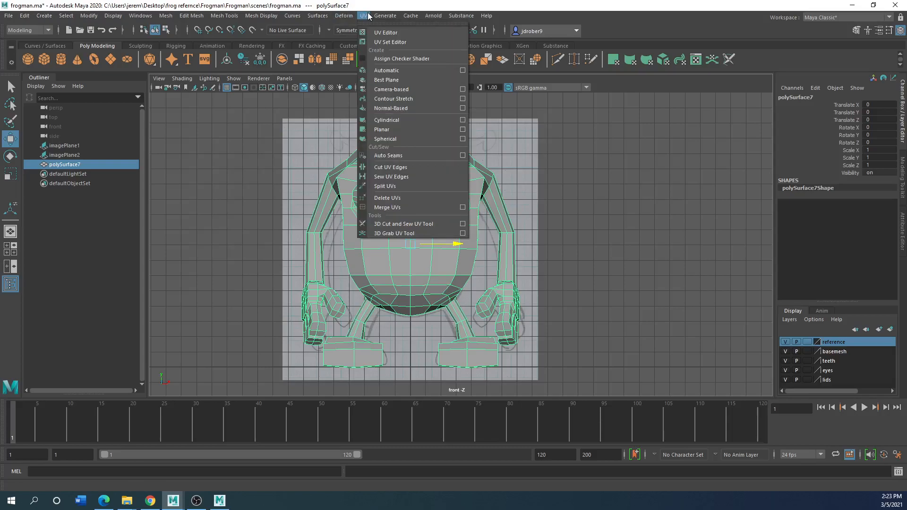
click(388, 32)
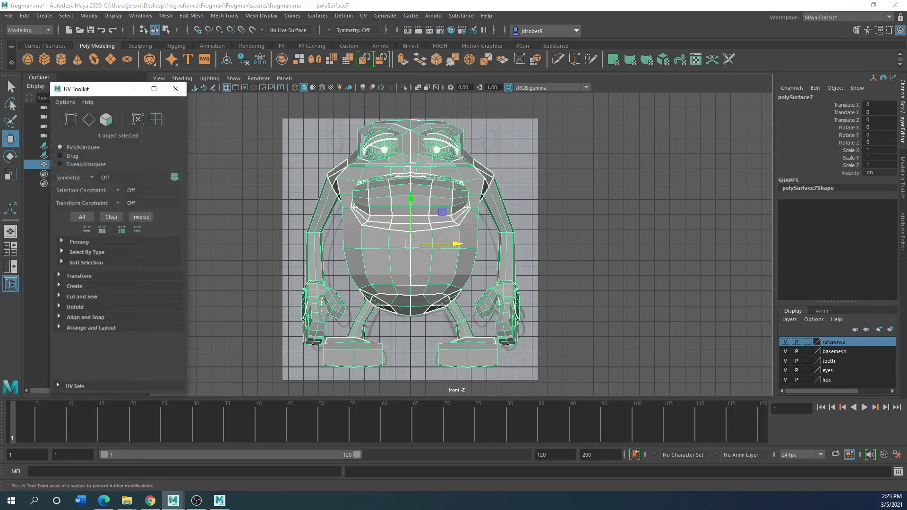
drag(401, 101, 414, 100)
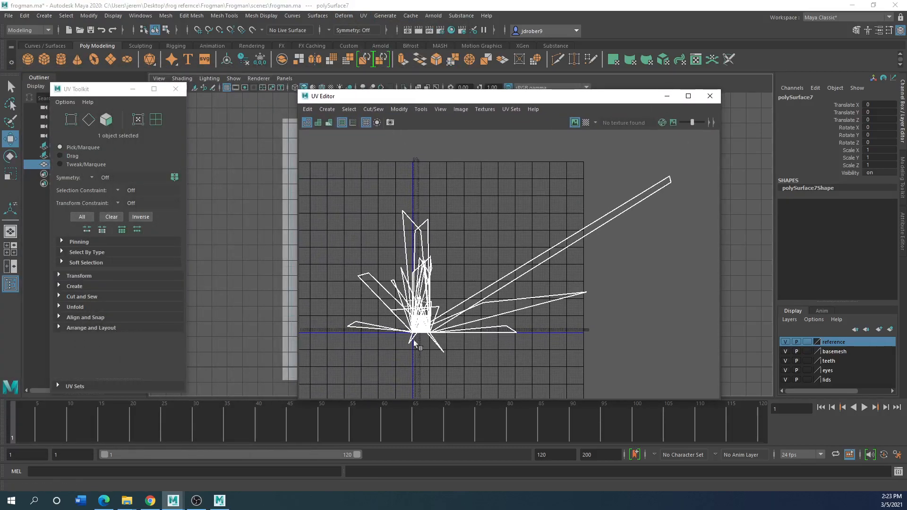
click(710, 96)
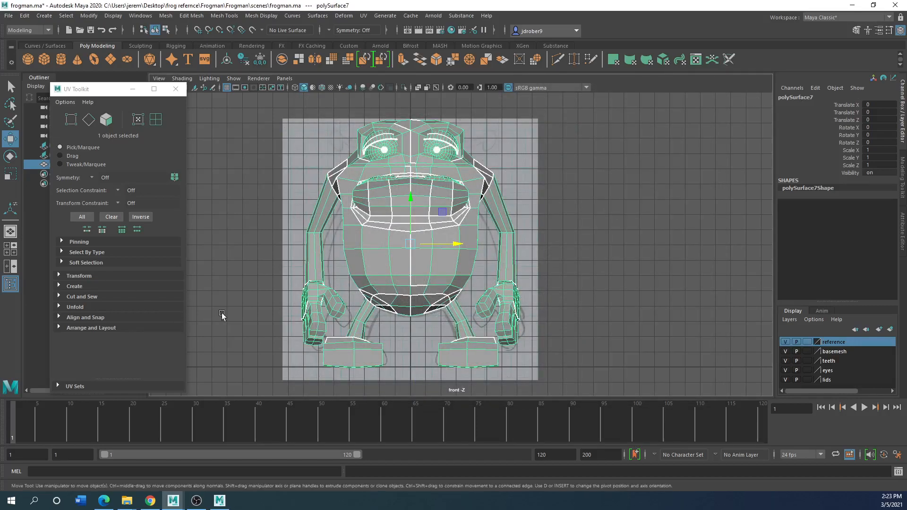
Create a polygon cube in the perspective view and move it beside the frog to Translate X 13.571
key(space)
key(space)
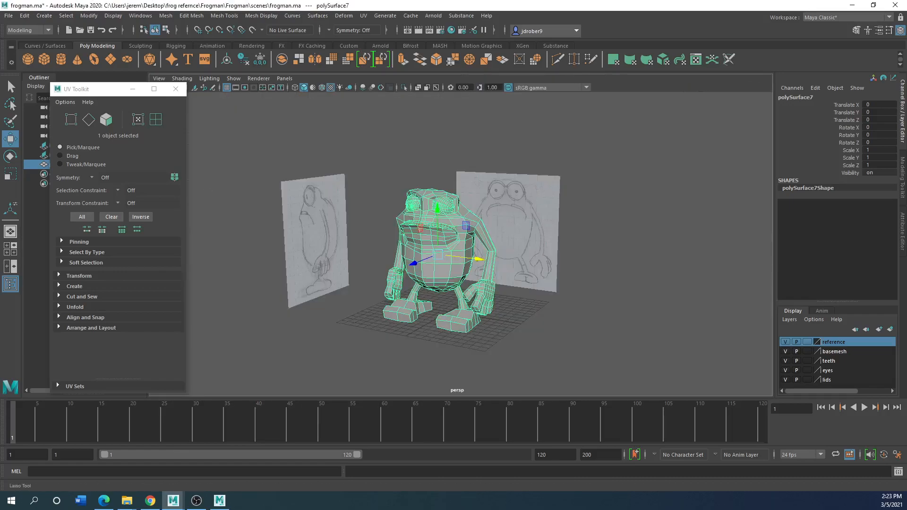
click(43, 59)
drag(475, 320, 580, 338)
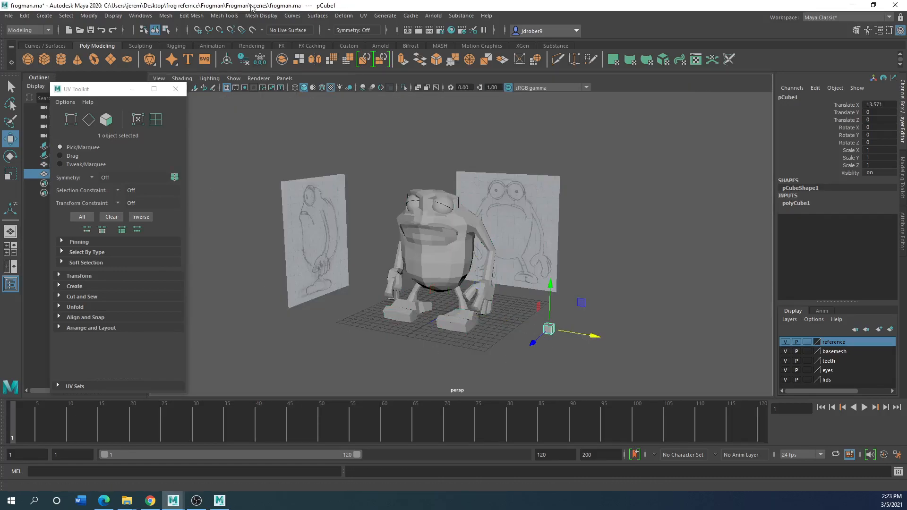
Open the UV Editor and examine the cube's UV layout framed in full
click(363, 16)
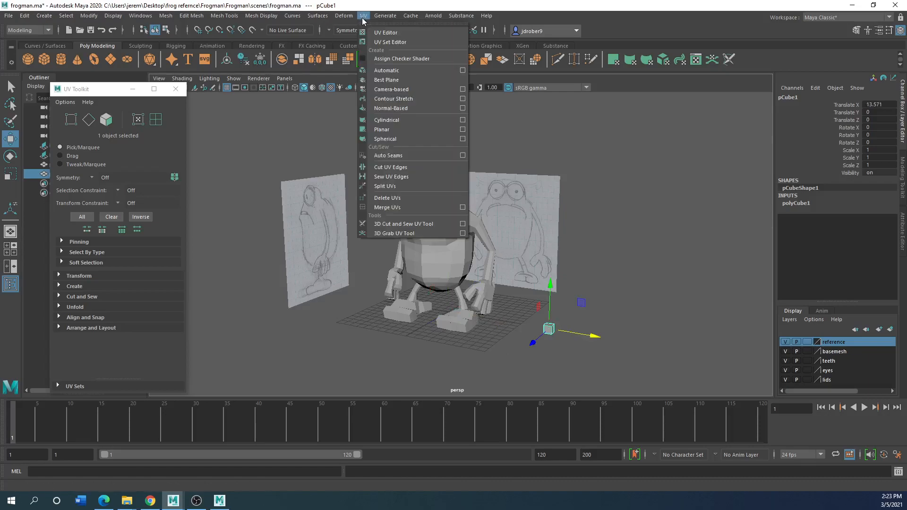
click(386, 39)
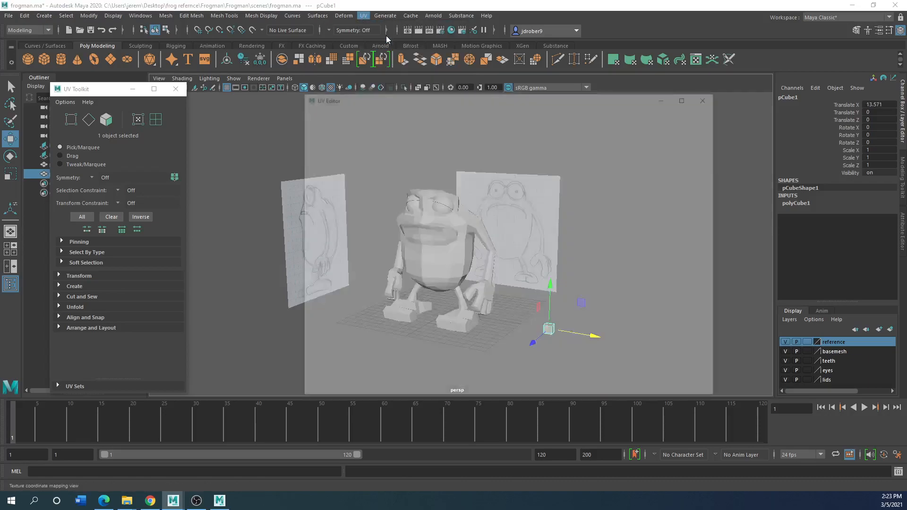
drag(420, 97, 320, 78)
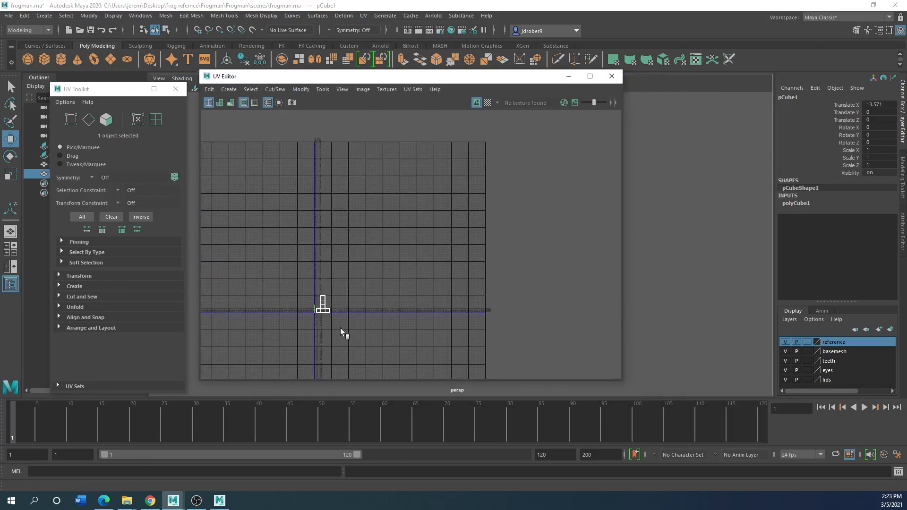
key(f)
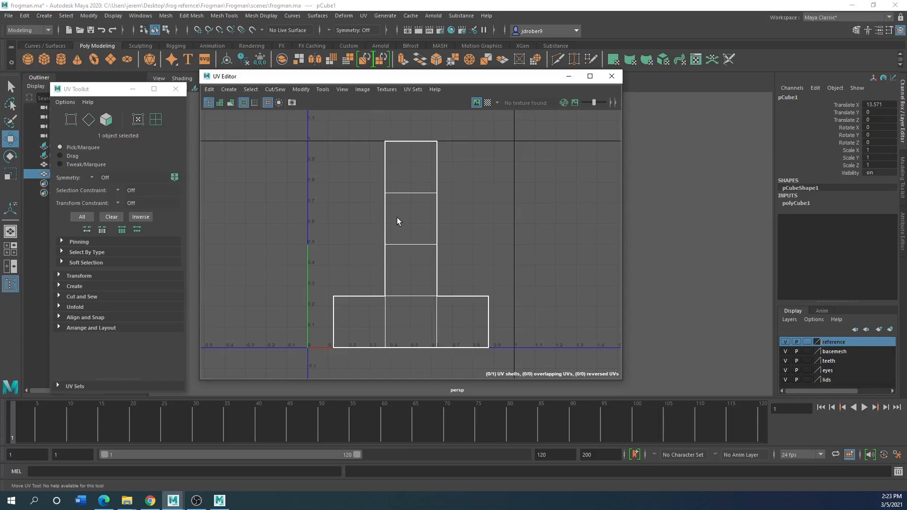
drag(358, 80, 214, 79)
Select the frog mesh and examine its UV layout against the 0–1 tile in the UV Editor
click(420, 261)
scroll(332, 284, down, 4)
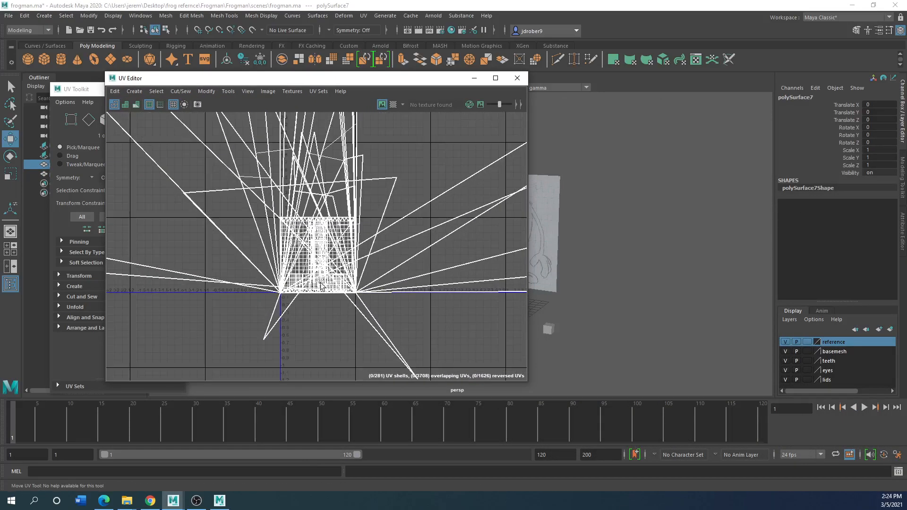
scroll(359, 247, down, 3)
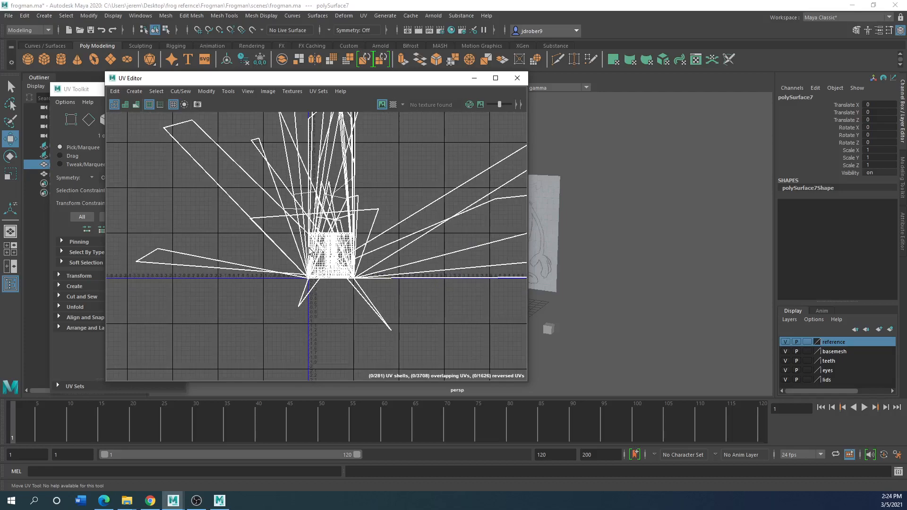
drag(226, 77, 614, 97)
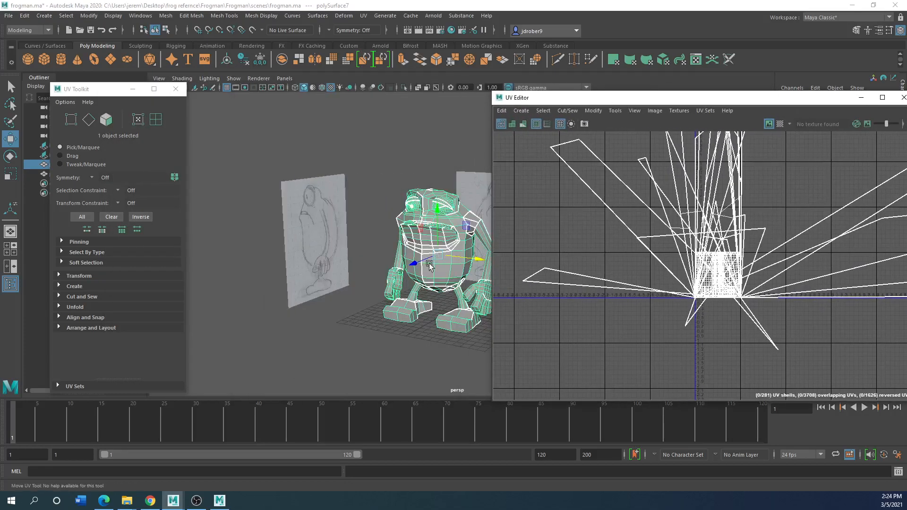
drag(552, 98, 244, 111)
scroll(398, 287, up, 5)
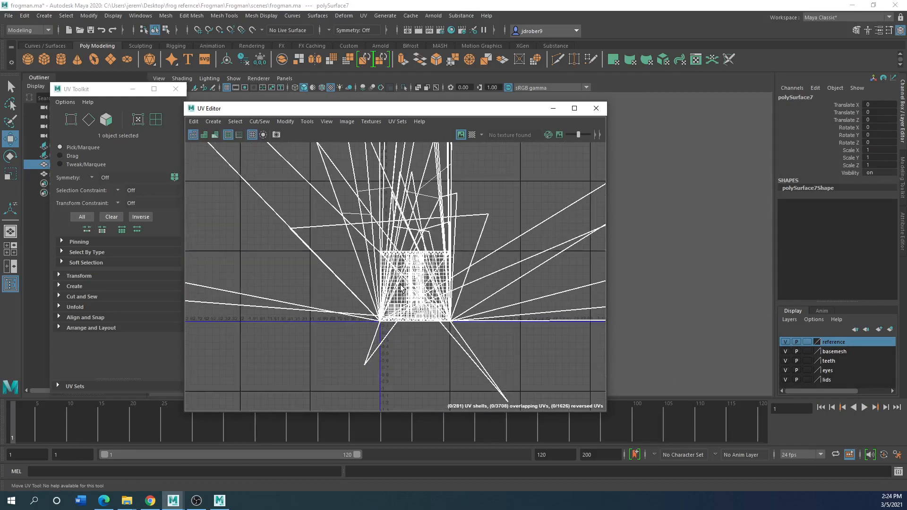
scroll(398, 287, down, 8)
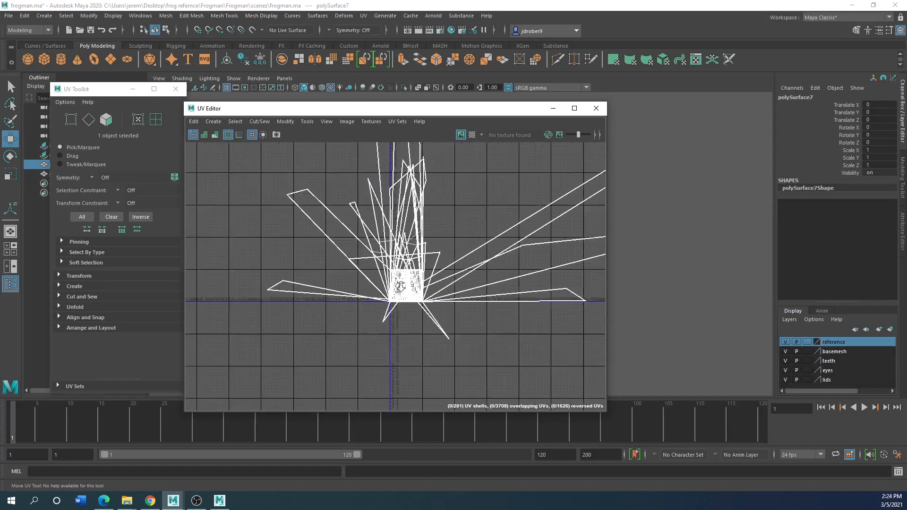
drag(334, 109, 595, 116)
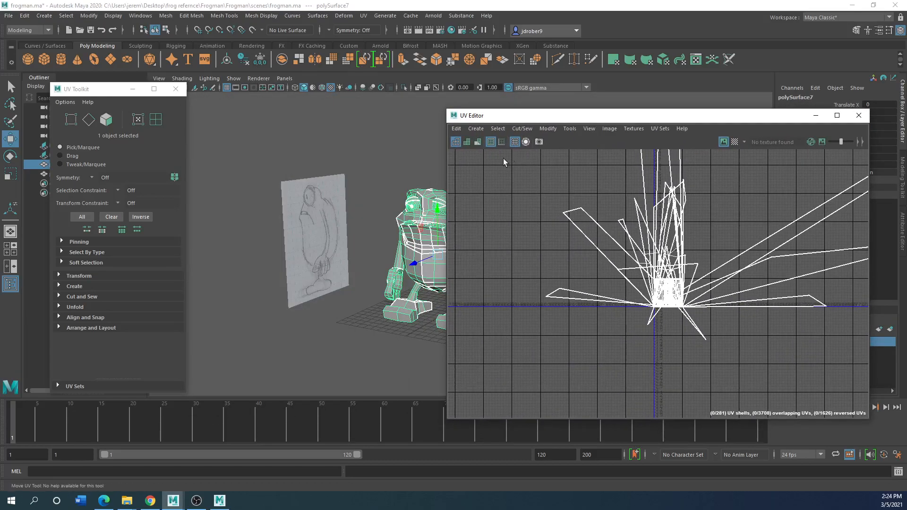
Examine the UV borders on the frog's face and eyes alongside its UV layout
click(397, 210)
scroll(400, 211, up, 5)
scroll(416, 211, up, 2)
click(394, 119)
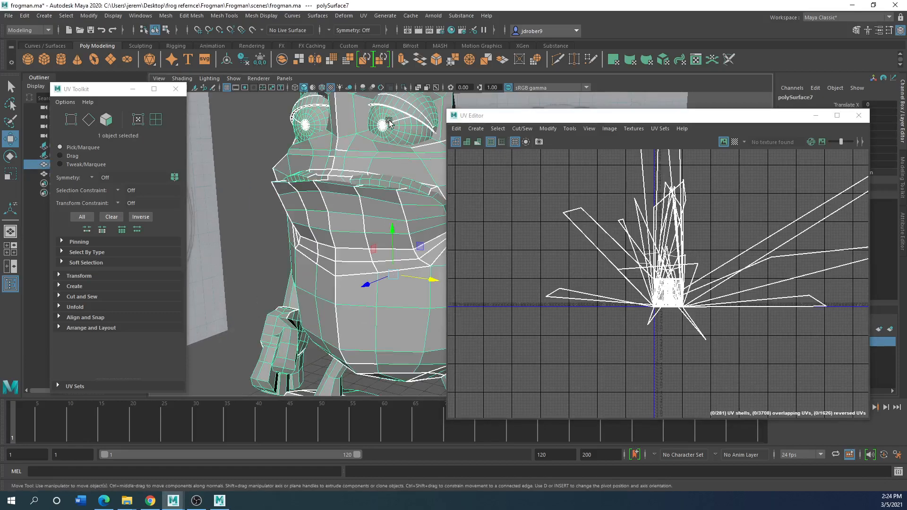
scroll(410, 130, up, 4)
scroll(371, 130, down, 3)
alt+drag(275, 127, 311, 259)
scroll(311, 259, up, 4)
scroll(313, 239, up, 3)
scroll(282, 229, down, 3)
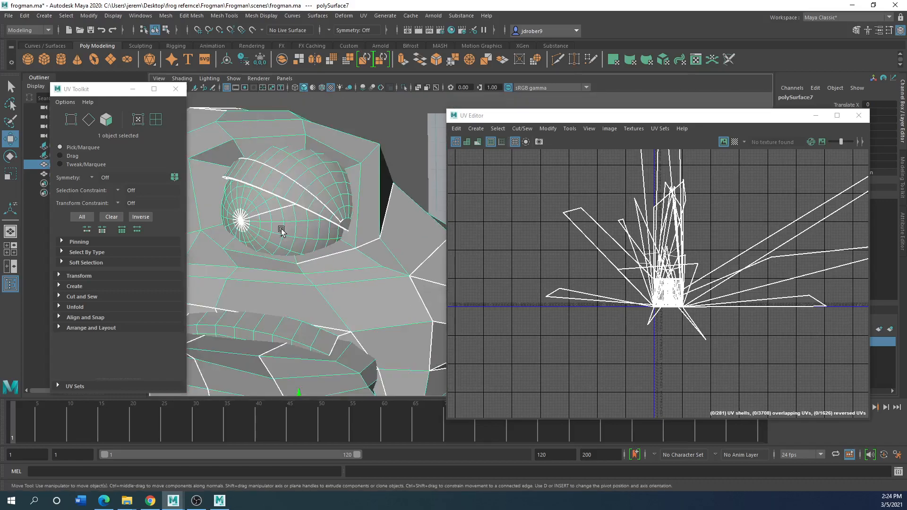
alt+middle_drag(282, 229, 332, 204)
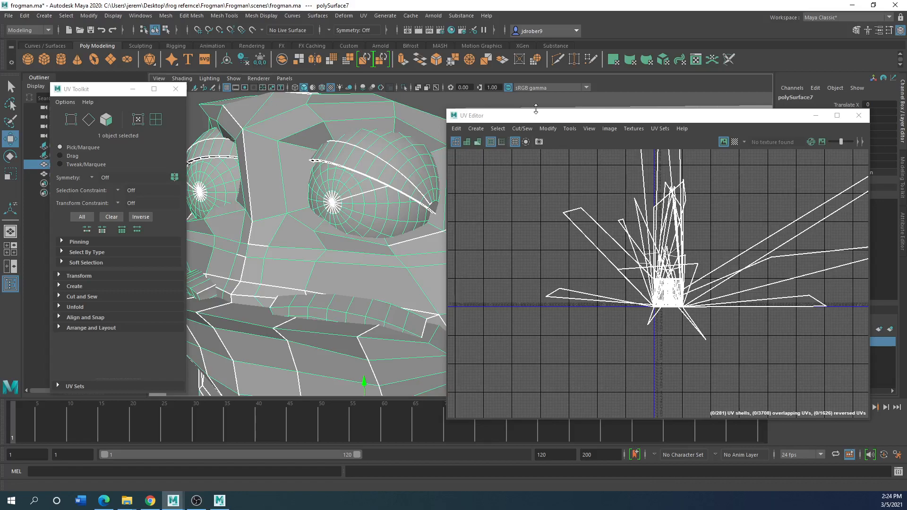
drag(531, 120, 374, 99)
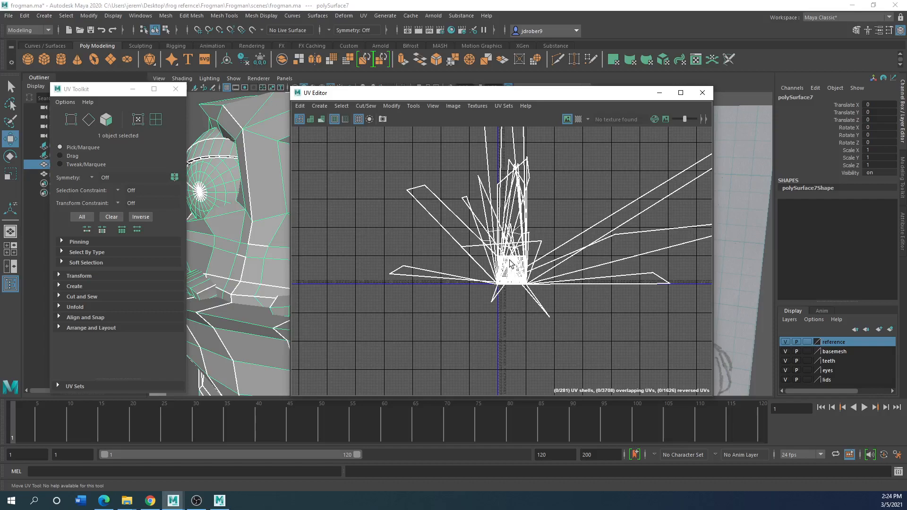
drag(420, 93, 556, 119)
scroll(283, 211, down, 3)
scroll(306, 211, up, 2)
Apply an Automatic UV projection to the whole frog mesh and inspect the new UV shells
click(363, 16)
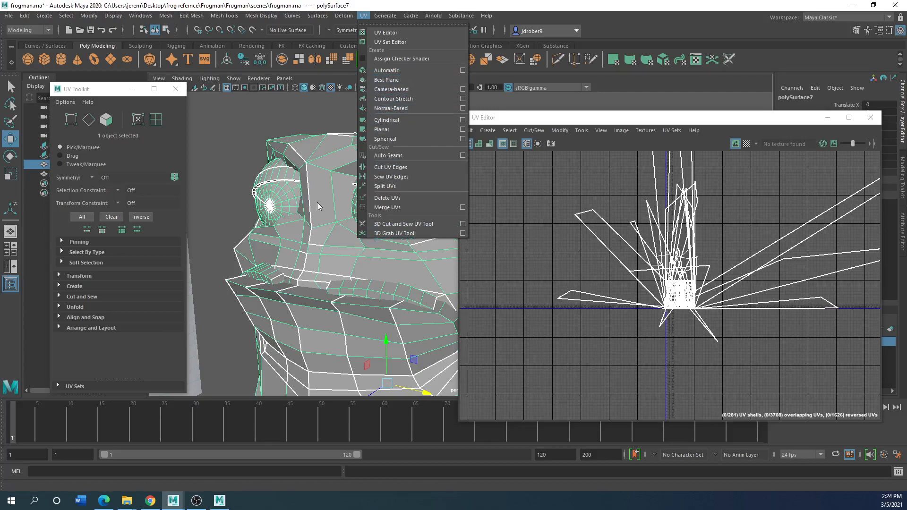
click(398, 70)
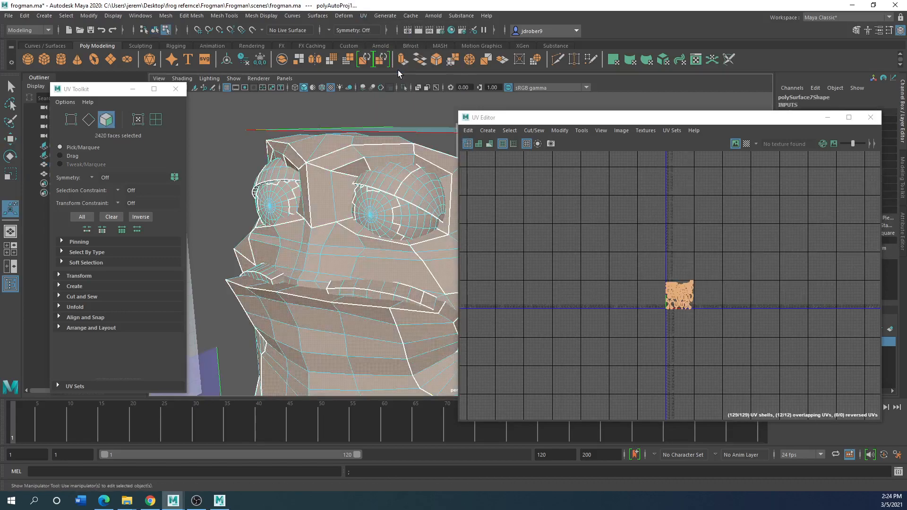
drag(559, 121, 416, 92)
scroll(509, 269, up, 10)
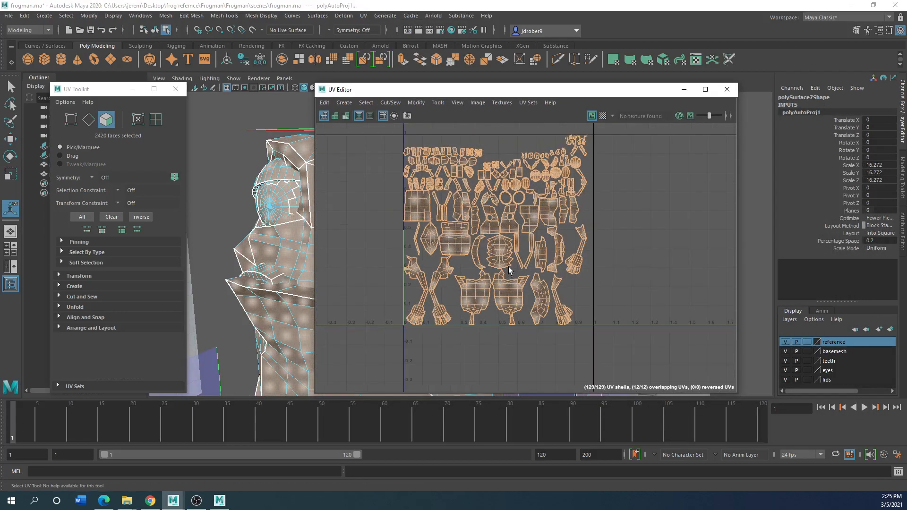
scroll(590, 146, up, 8)
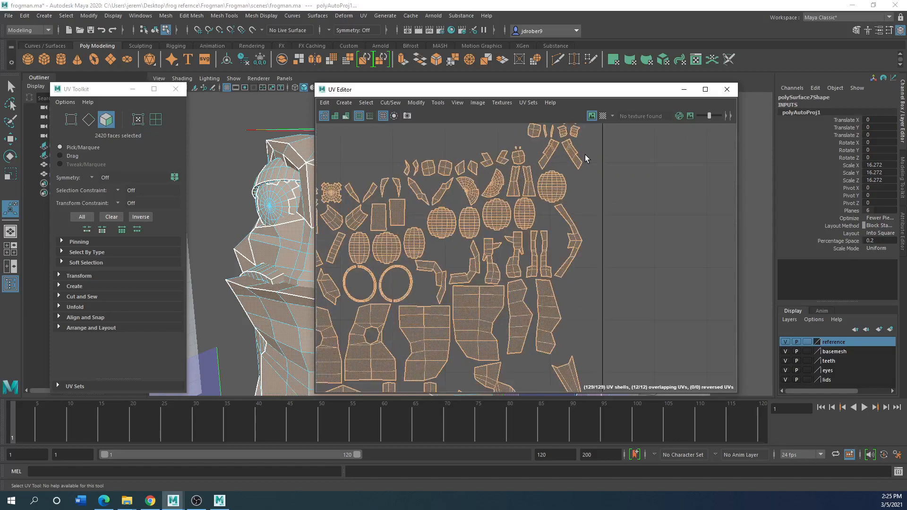
scroll(554, 168, down, 10)
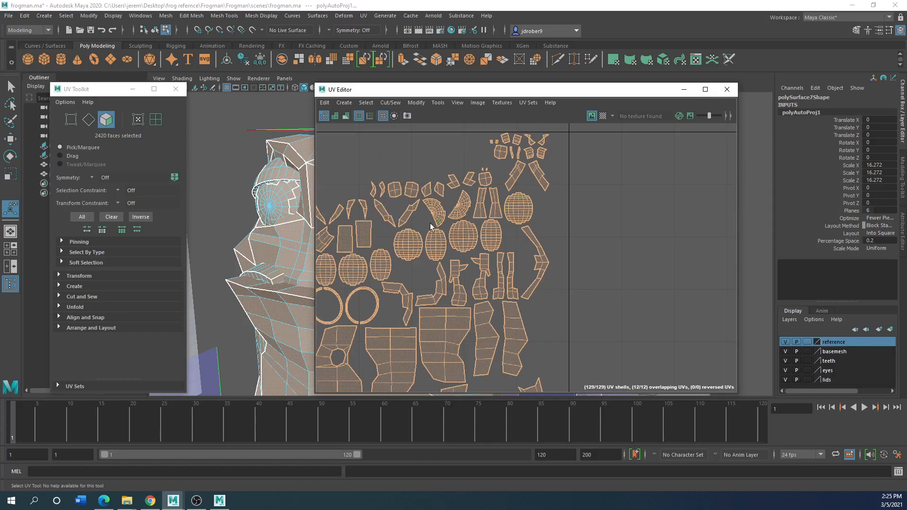
Select one round UV shell in the frog's layout and nudge it vertically with the Move tool
right_drag(418, 243, 403, 241)
click(404, 241)
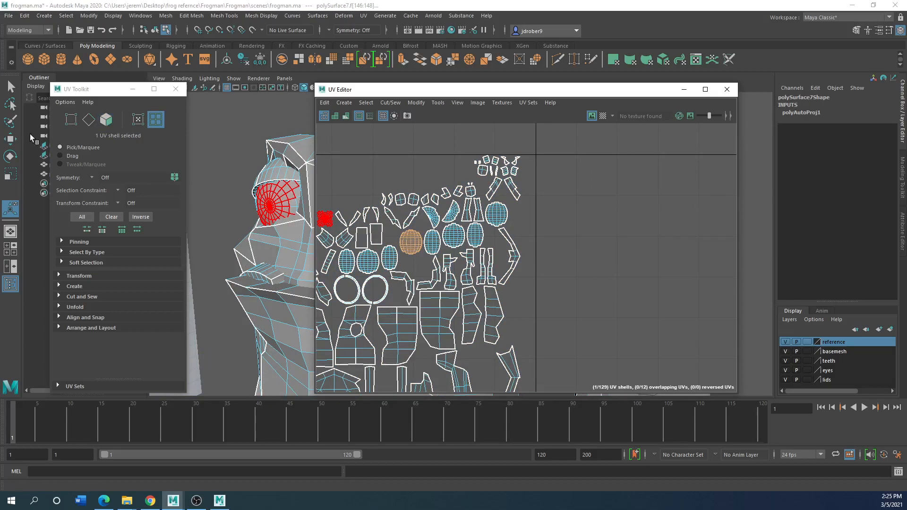
click(12, 138)
mouse_move(410, 198)
mouse_down()
mouse_move(411, 143)
mouse_move(411, 213)
mouse_up()
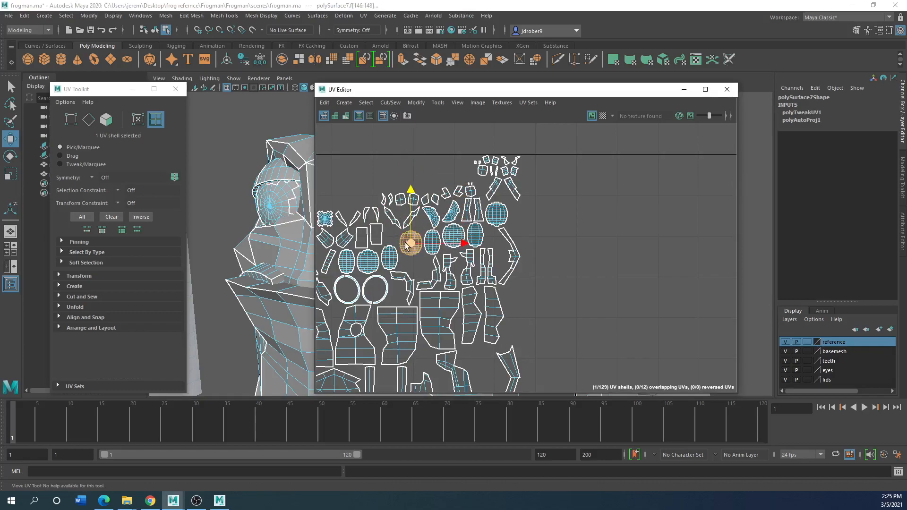
scroll(419, 315, down, 8)
drag(424, 93, 330, 96)
scroll(435, 244, down, 2)
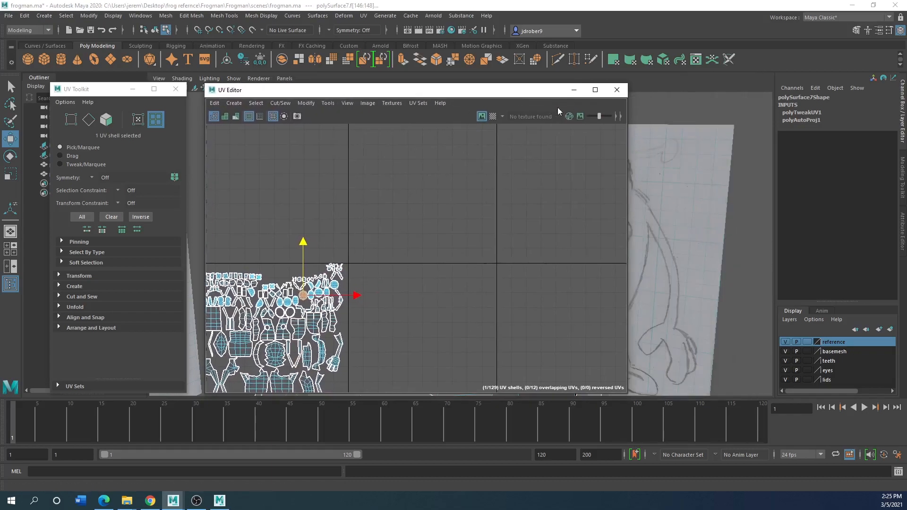
Close the UV Editor and reselect the whole frog mesh in object mode
click(616, 91)
right_drag(368, 213, 383, 202)
click(220, 197)
click(386, 208)
scroll(328, 236, down, 5)
scroll(329, 236, down, 3)
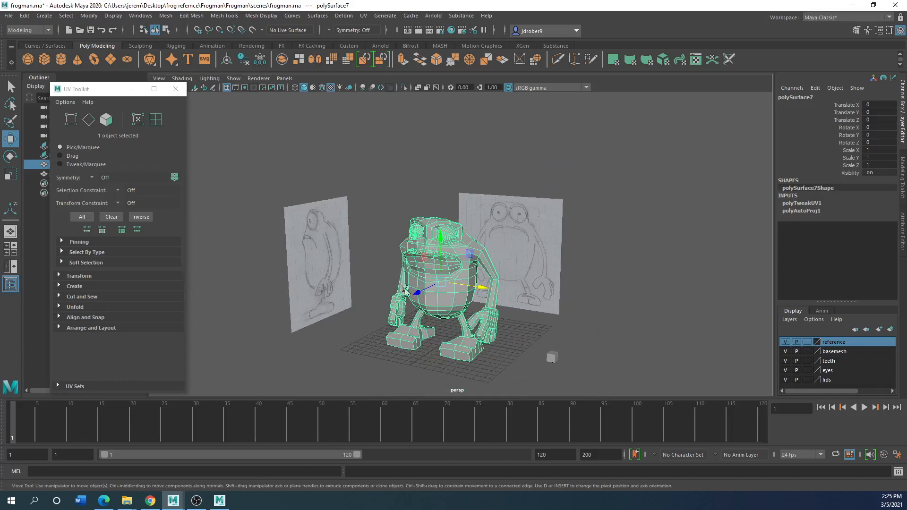
click(364, 15)
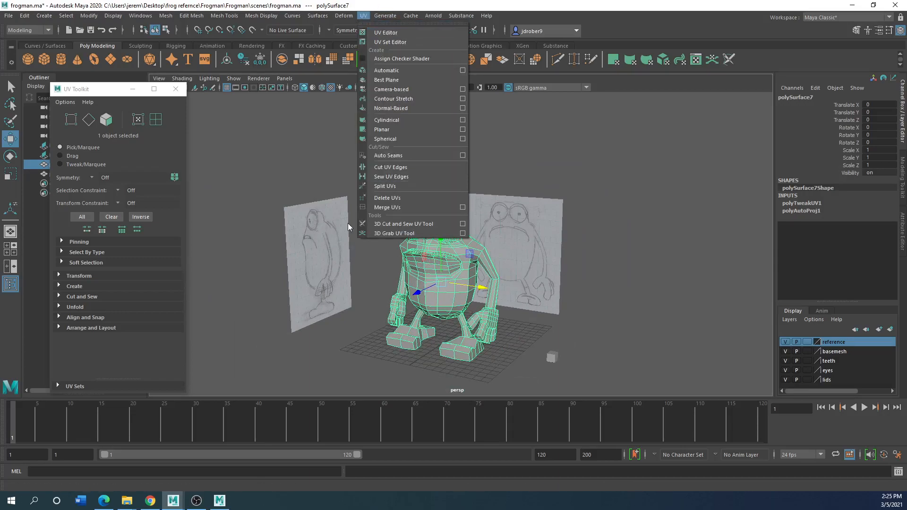
click(324, 168)
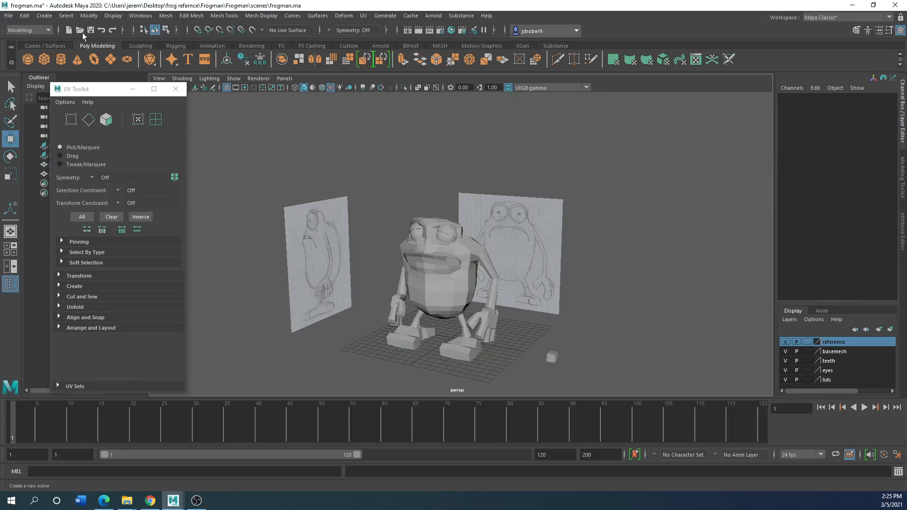
click(12, 17)
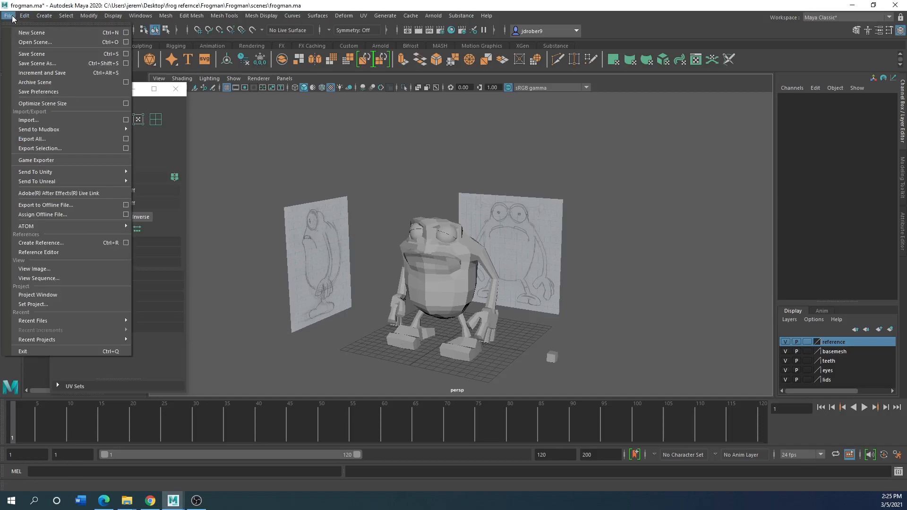
mouse_move(44, 132)
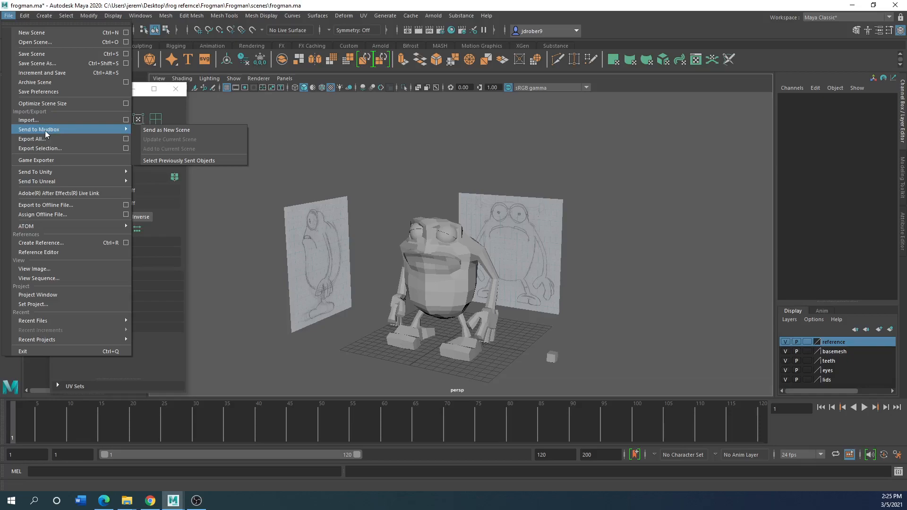
mouse_move(158, 17)
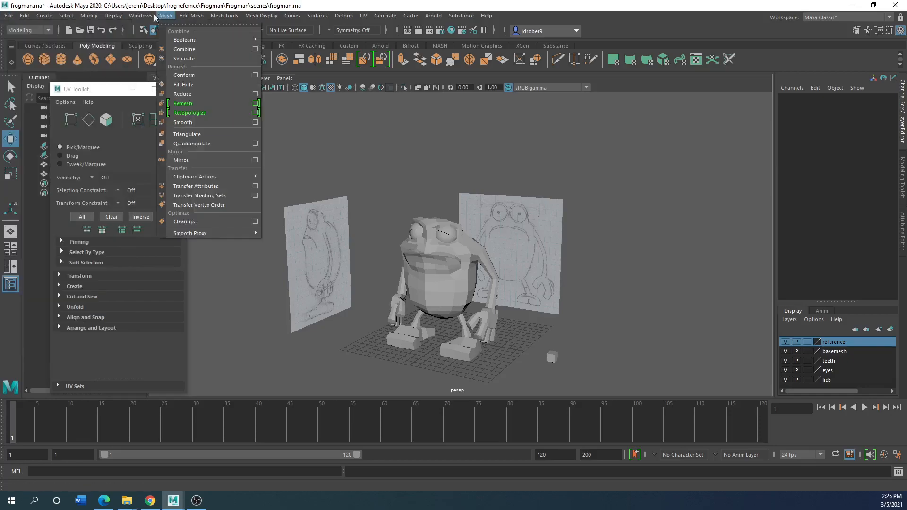
mouse_move(126, 17)
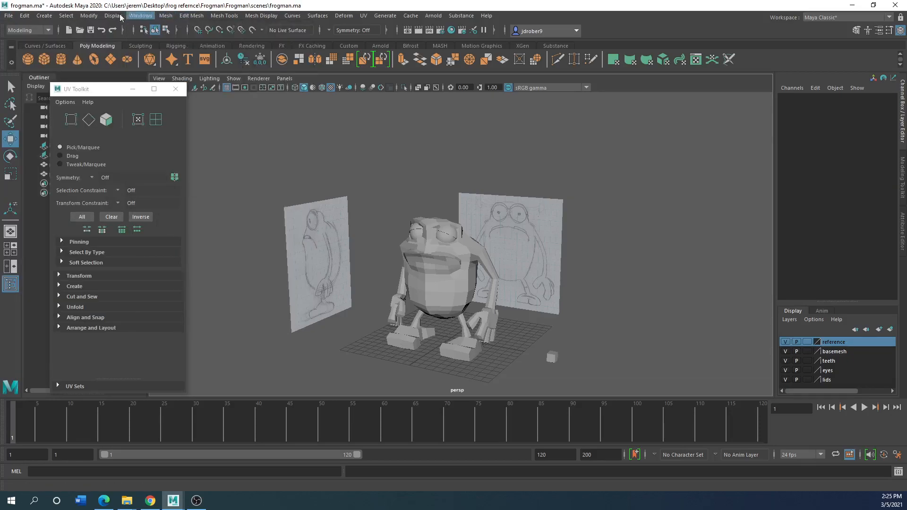
Select the whole frog mesh and send it to Mudbox as a new scene
click(435, 276)
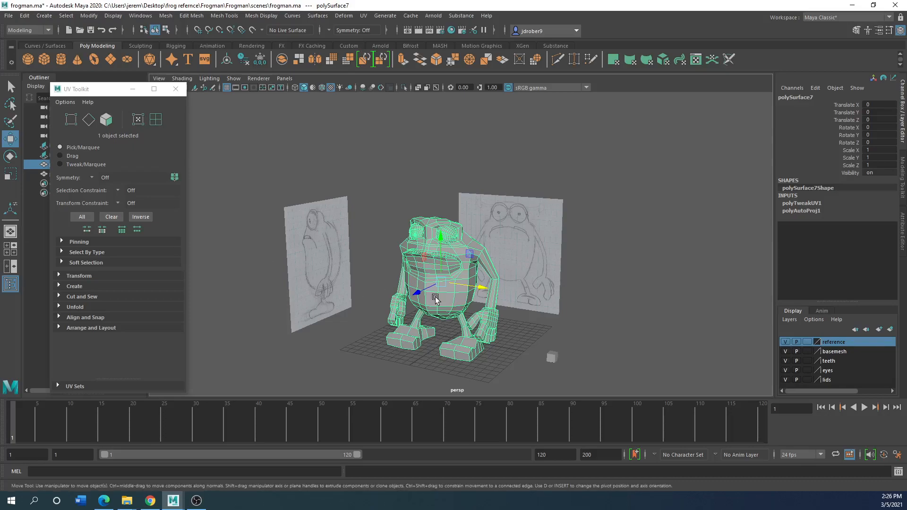
click(12, 17)
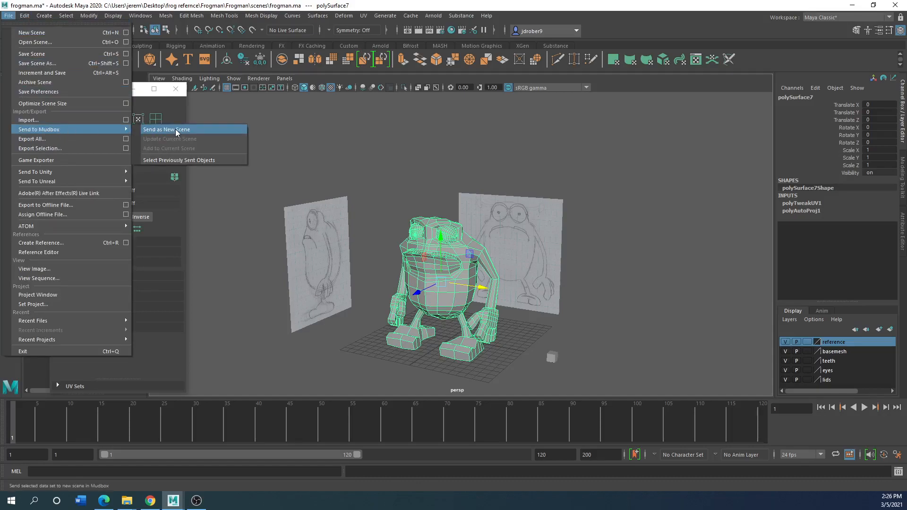
click(176, 132)
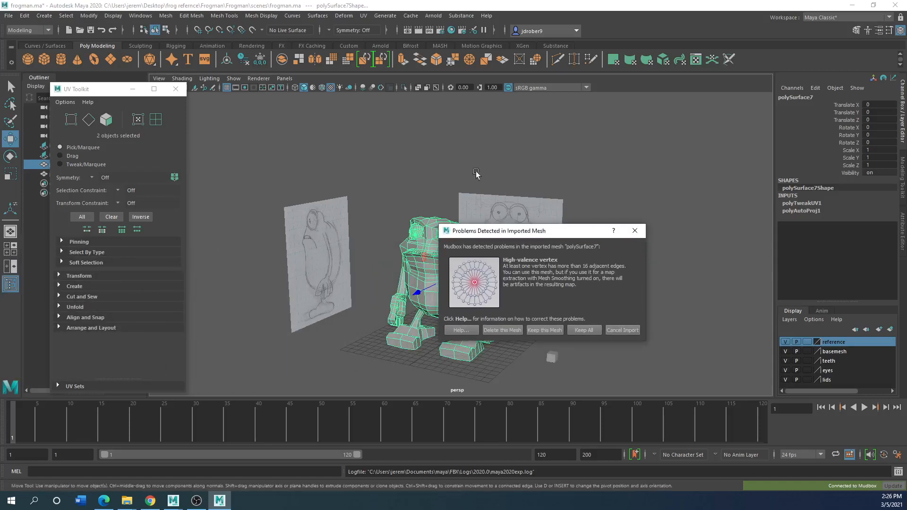
Keep the imported frog mesh despite the high-valence vertex warning and maximize the Mudbox window
drag(516, 232, 316, 124)
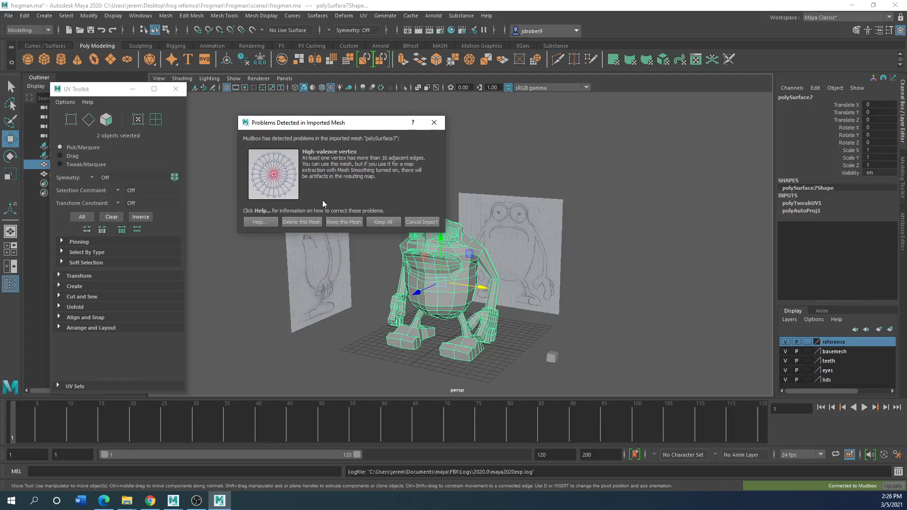
drag(310, 125, 283, 102)
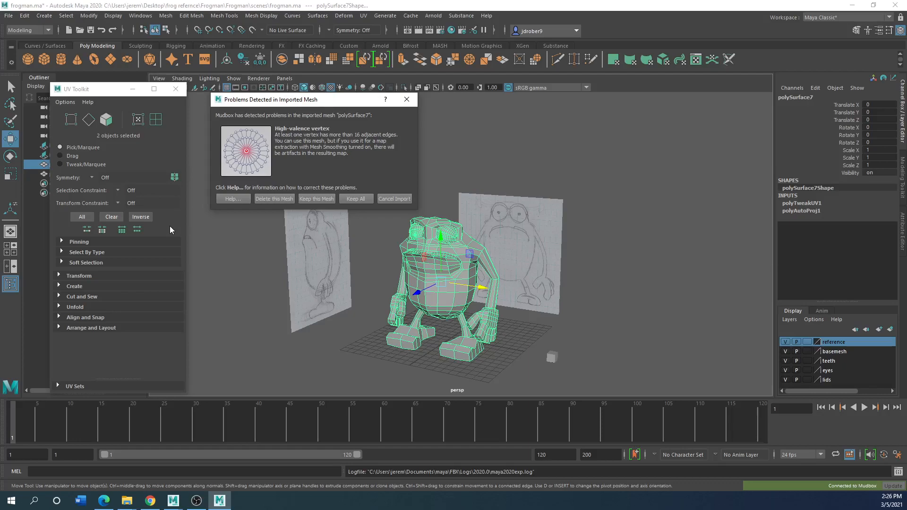
click(314, 199)
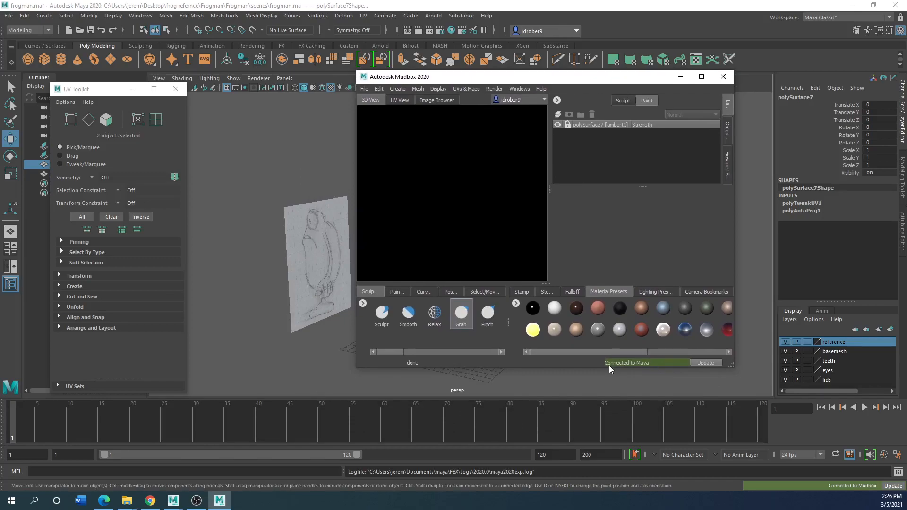
click(701, 77)
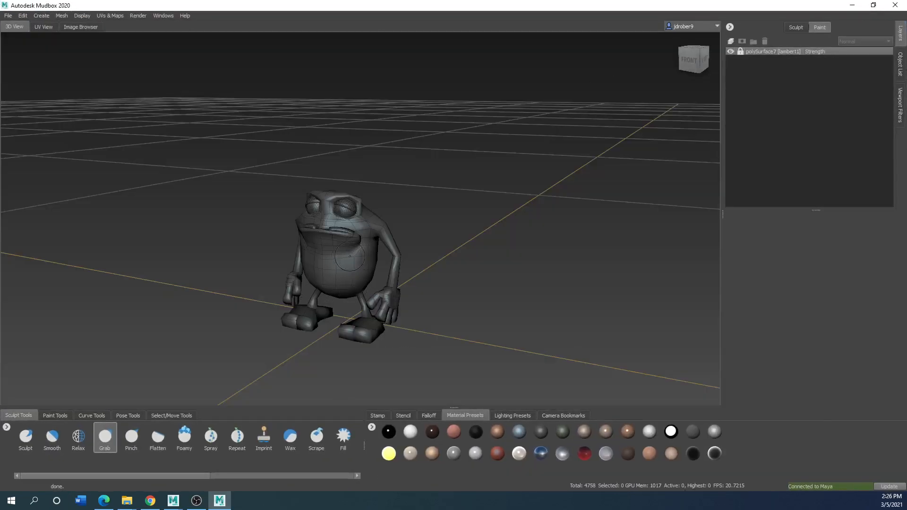
Choose the Sculpt brush and add a new sculpt layer above the frog's base mesh
scroll(335, 311, up, 5)
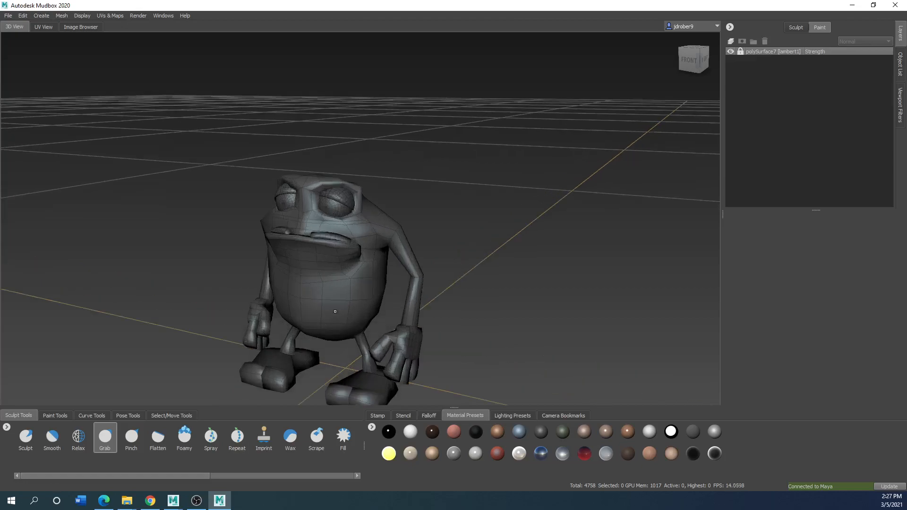
scroll(335, 312, down, 8)
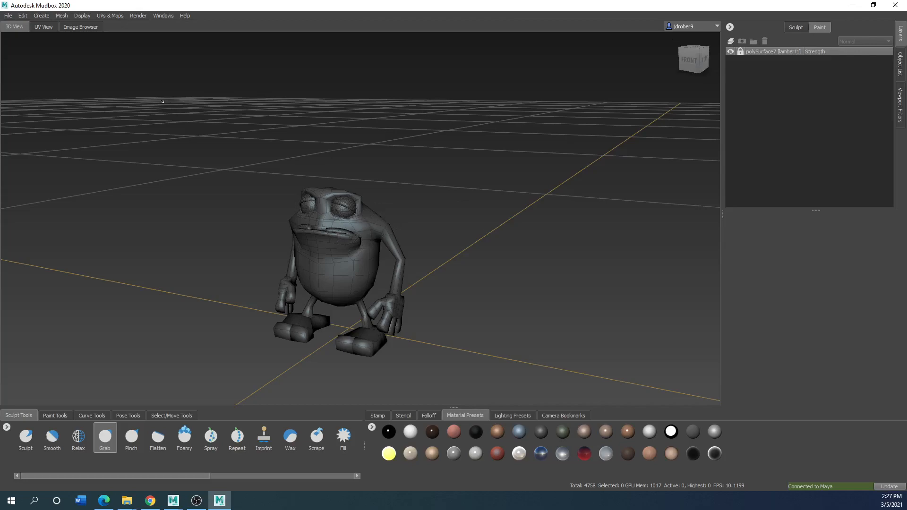
click(26, 436)
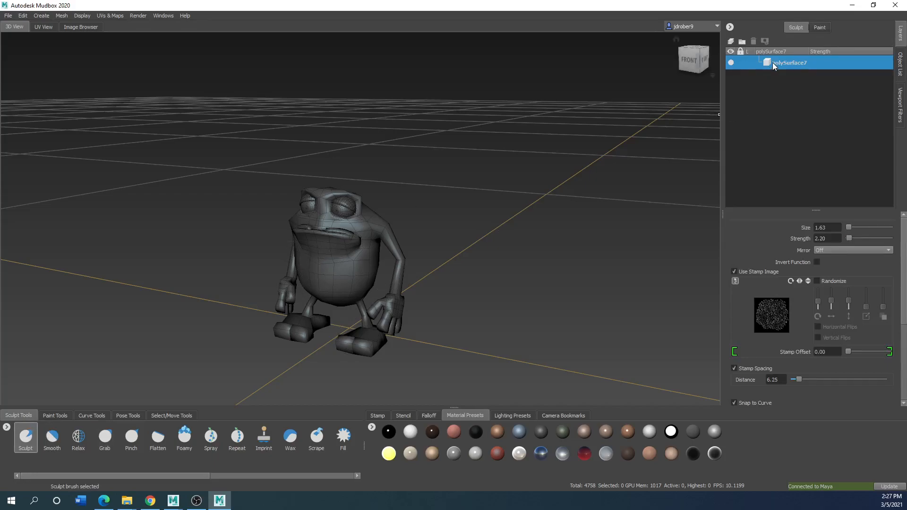
drag(314, 241, 348, 231)
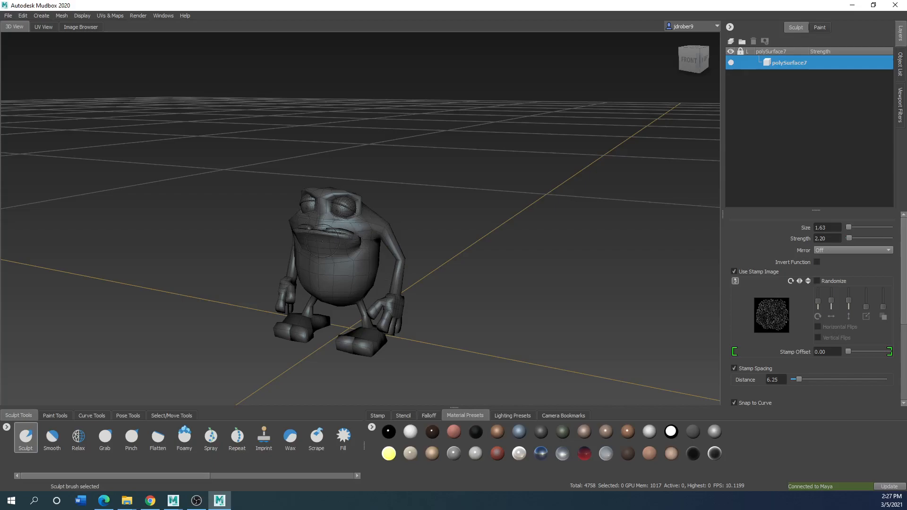
scroll(327, 268, up, 3)
scroll(326, 268, down, 3)
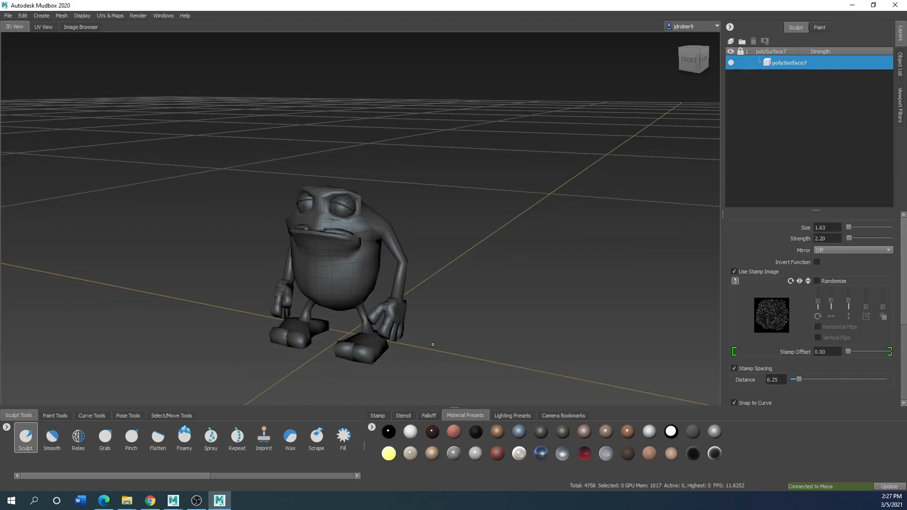
click(732, 42)
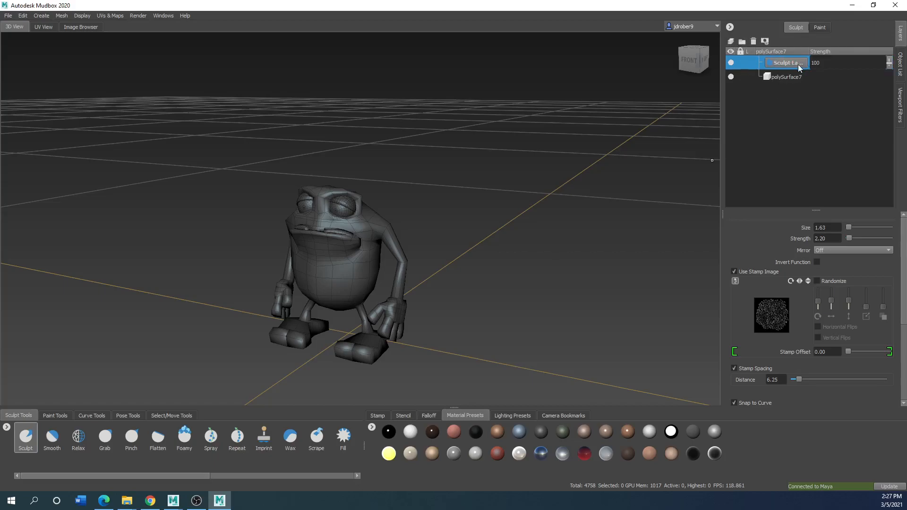
Add two new subdivision levels to the frog mesh
click(62, 16)
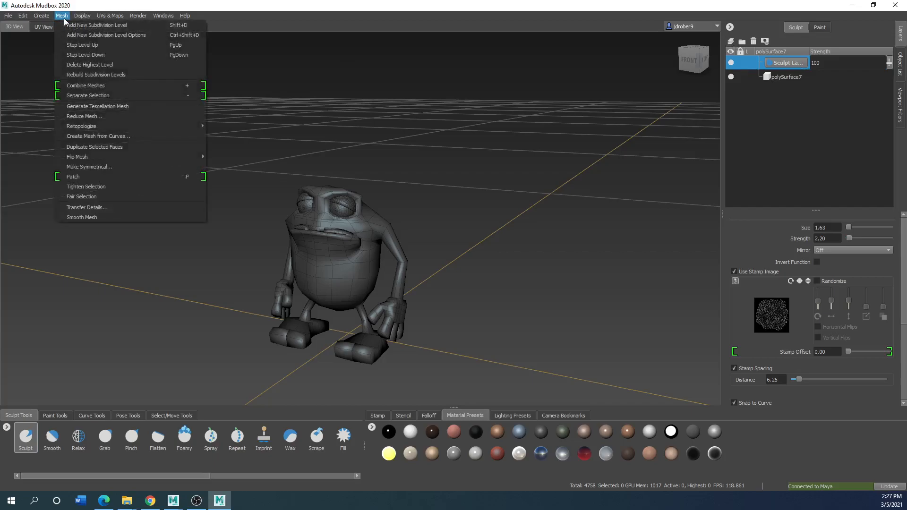
click(84, 29)
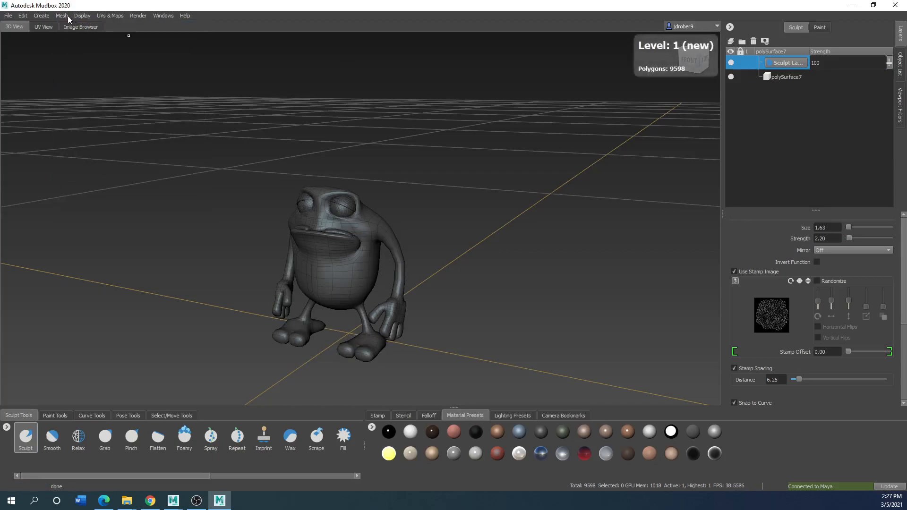
click(65, 16)
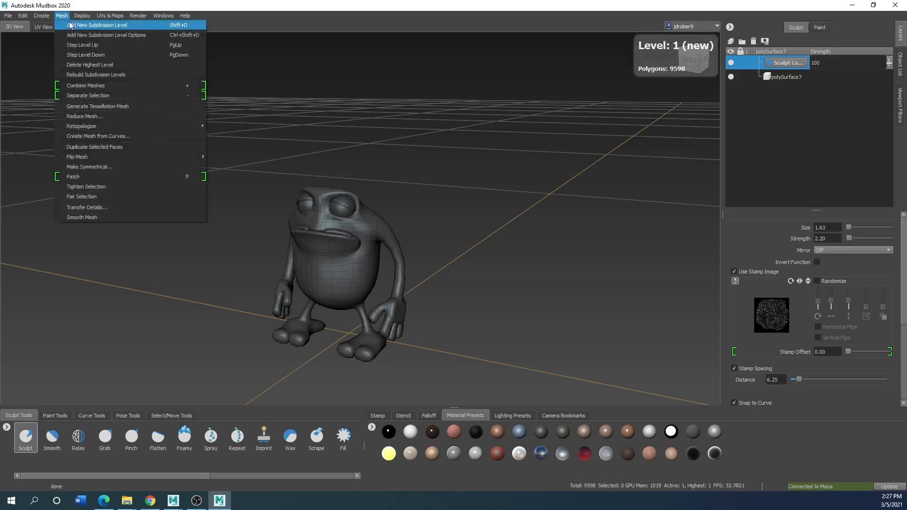
click(70, 25)
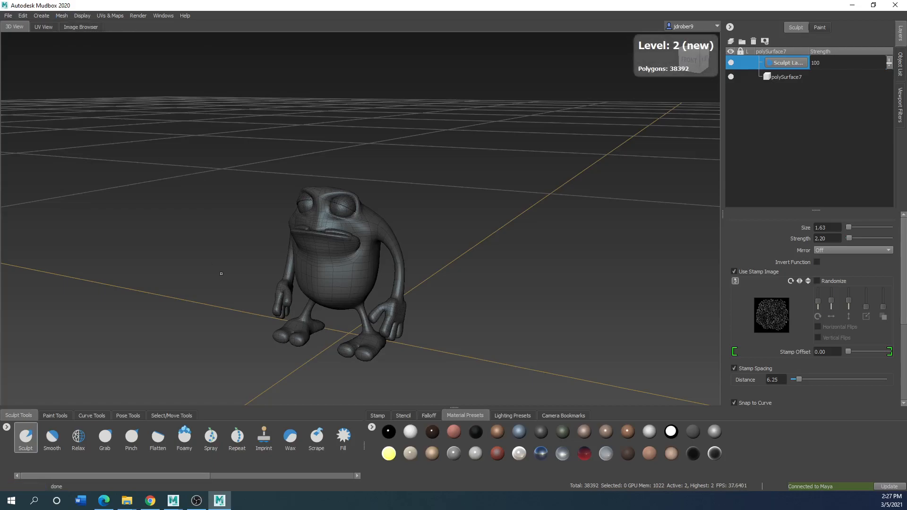
Sculpt bumpy texture onto the frog's upper back using the Sculpt brush with its stamp image
scroll(334, 315, up, 3)
mouse_move(331, 314)
alt+mouse_down()
mouse_move(208, 253)
mouse_move(211, 290)
mouse_move(486, 259)
mouse_move(567, 307)
mouse_move(434, 283)
mouse_move(295, 289)
mouse_move(305, 187)
mouse_move(272, 210)
mouse_move(302, 232)
mouse_move(265, 246)
mouse_move(293, 191)
mouse_move(328, 160)
mouse_move(315, 222)
mouse_move(236, 182)
alt+mouse_up()
scroll(339, 302, down, 2)
scroll(338, 303, down, 1)
scroll(277, 196, down, 1)
scroll(278, 199, up, 1)
alt+drag(313, 242, 437, 184)
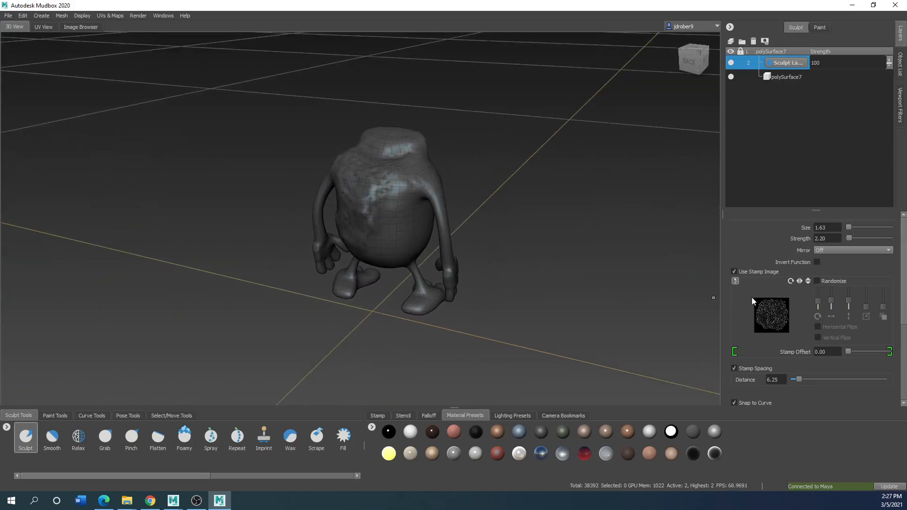
Try further sculpt strokes across the frog's back, first with the stamp image and again with it turned off
click(376, 415)
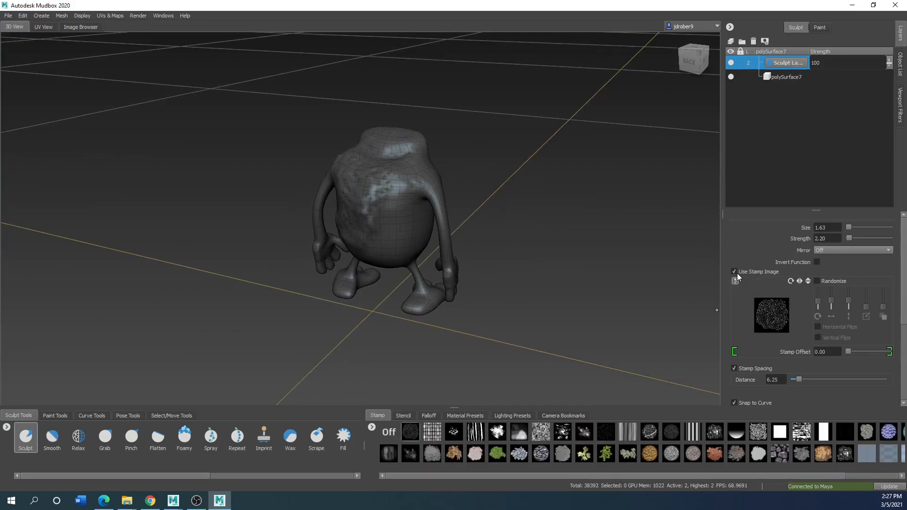
mouse_move(420, 212)
mouse_down()
mouse_move(391, 203)
mouse_move(403, 254)
mouse_up()
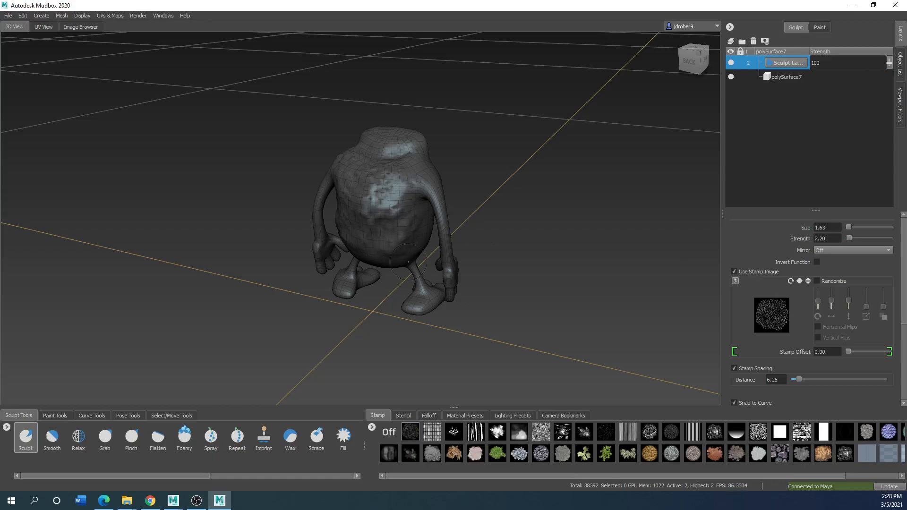
click(734, 272)
mouse_move(383, 196)
mouse_down()
mouse_move(394, 187)
mouse_move(400, 227)
mouse_move(362, 205)
mouse_move(352, 177)
mouse_move(413, 182)
mouse_move(404, 185)
mouse_up()
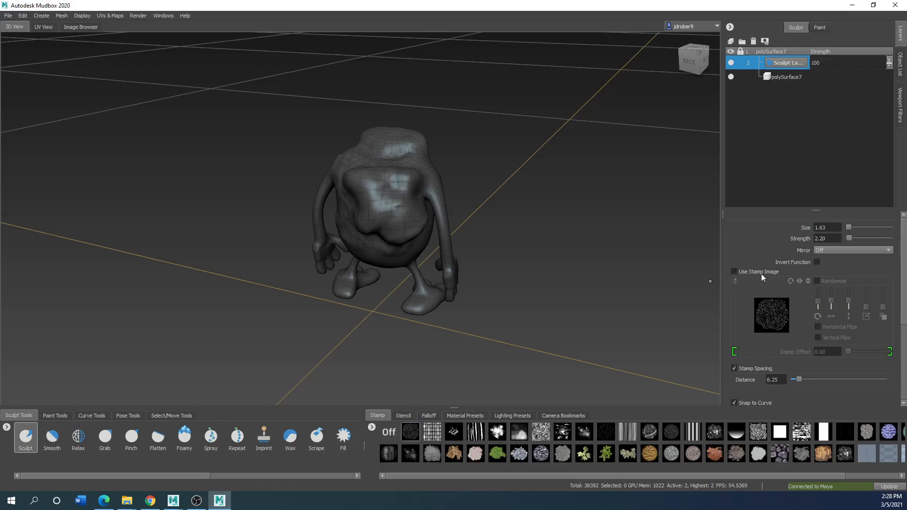
Set the Sculpt brush's strength to 1.00 and reduce its size to 0.59
drag(828, 239, 795, 240)
text(1.00)
mouse_move(391, 207)
mouse_down()
mouse_move(404, 204)
mouse_move(326, 215)
mouse_up()
key(b)
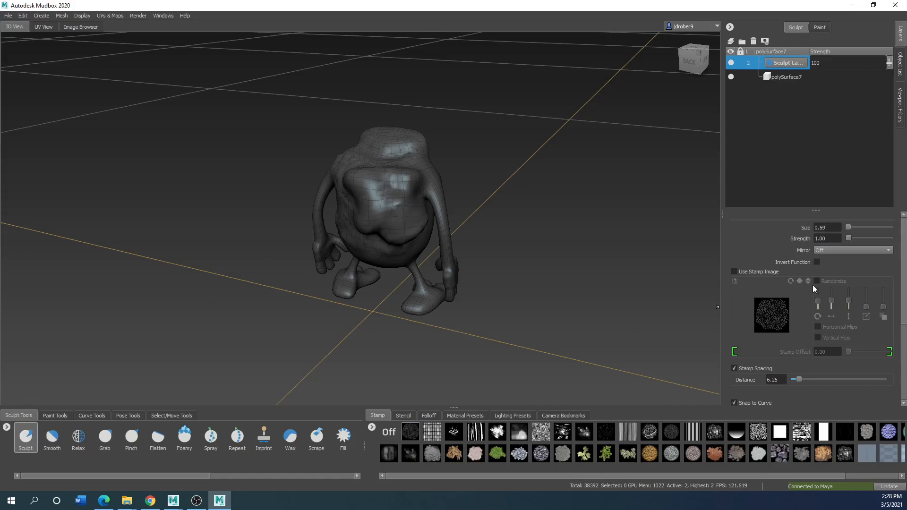
Undo the last sculpt strokes on the frog's back and turn the brush's stamp image back on
key(ctrl+z)
key(ctrl+z)
key(ctrl+z)
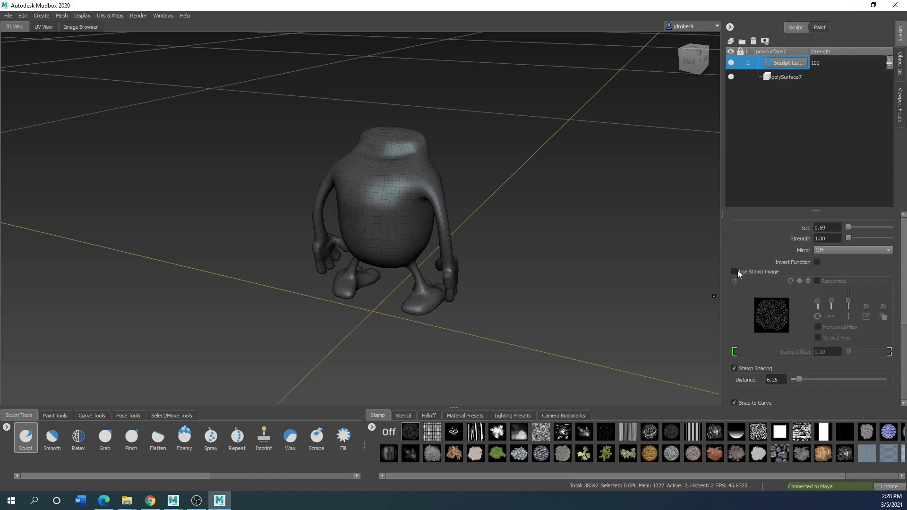
click(736, 272)
Sculpt light stamped bumps onto the frog's upper back and the front of its belly
mouse_move(387, 186)
mouse_down()
mouse_move(368, 193)
mouse_move(562, 207)
mouse_up()
drag(232, 202, 254, 203)
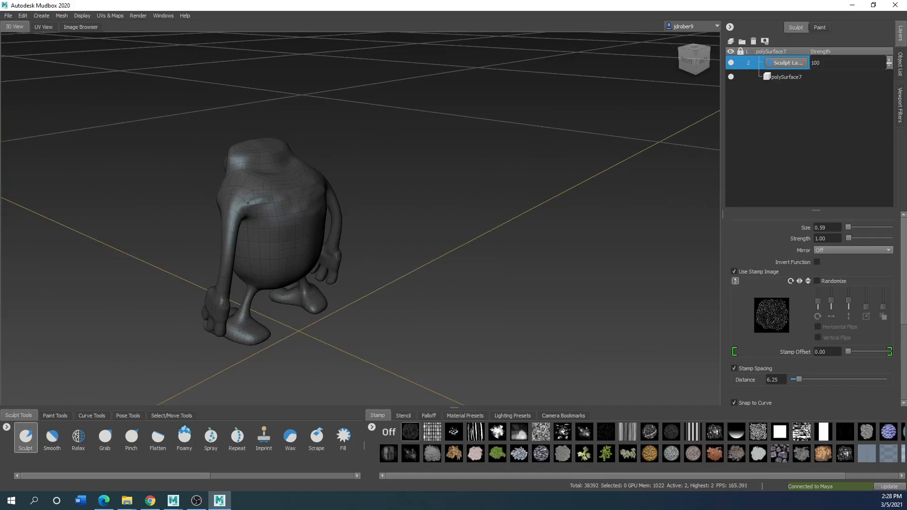
alt+drag(314, 195, 460, 204)
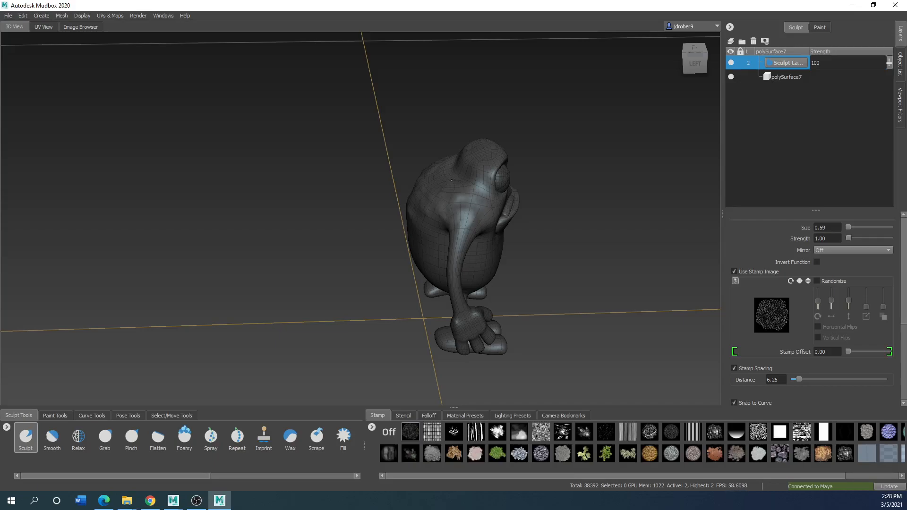
alt+drag(440, 209, 509, 198)
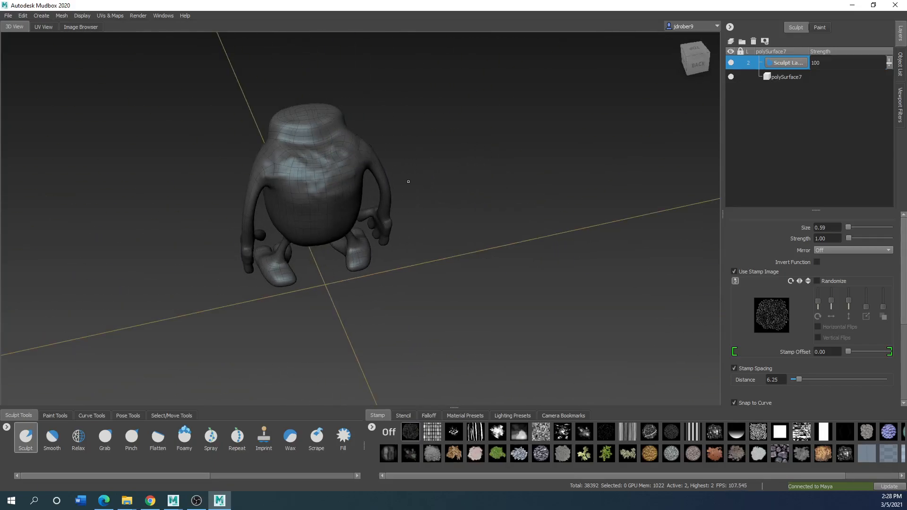
alt+drag(283, 135, 487, 185)
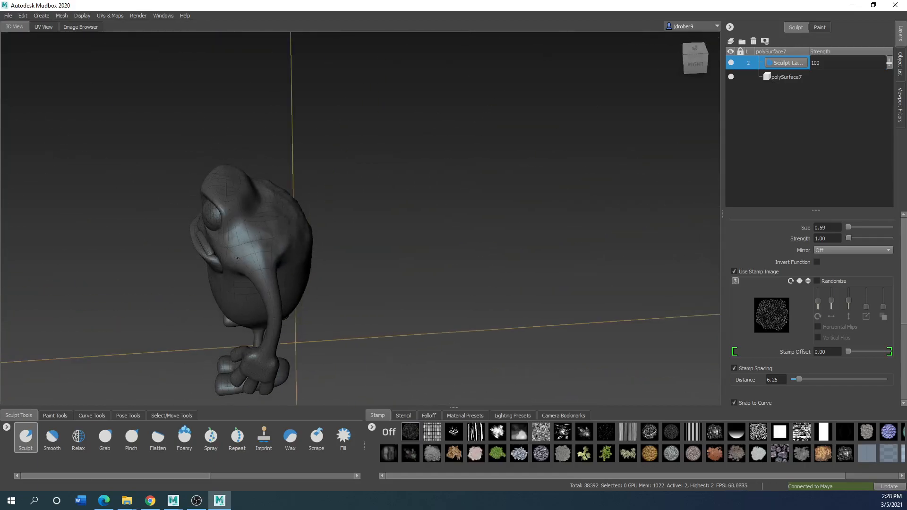
alt+drag(313, 251, 491, 220)
mouse_move(380, 235)
alt+mouse_down()
mouse_move(372, 213)
mouse_move(355, 224)
mouse_move(387, 212)
mouse_move(342, 213)
mouse_move(400, 215)
mouse_move(318, 225)
mouse_move(342, 244)
mouse_move(385, 243)
mouse_move(365, 249)
alt+mouse_up()
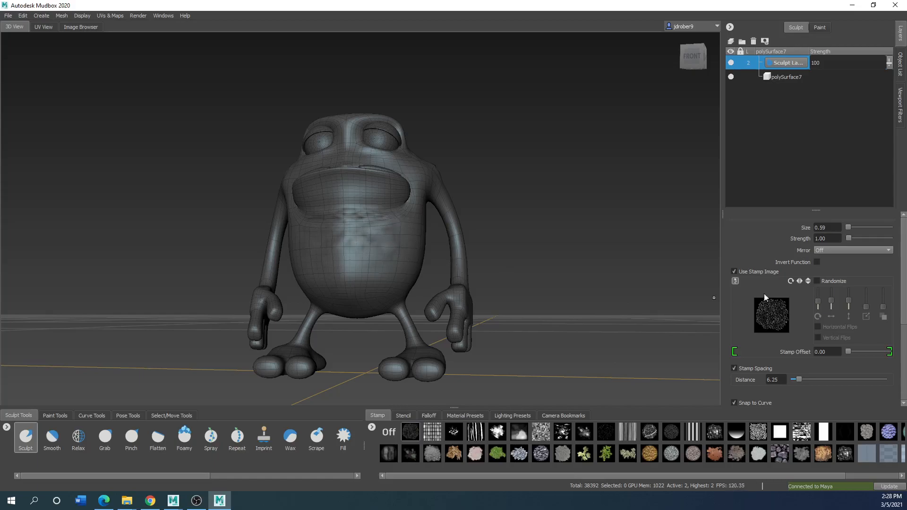
Load the vertical-streak stencil and sculpt downward strokes through it on the frog's belly
mouse_move(769, 317)
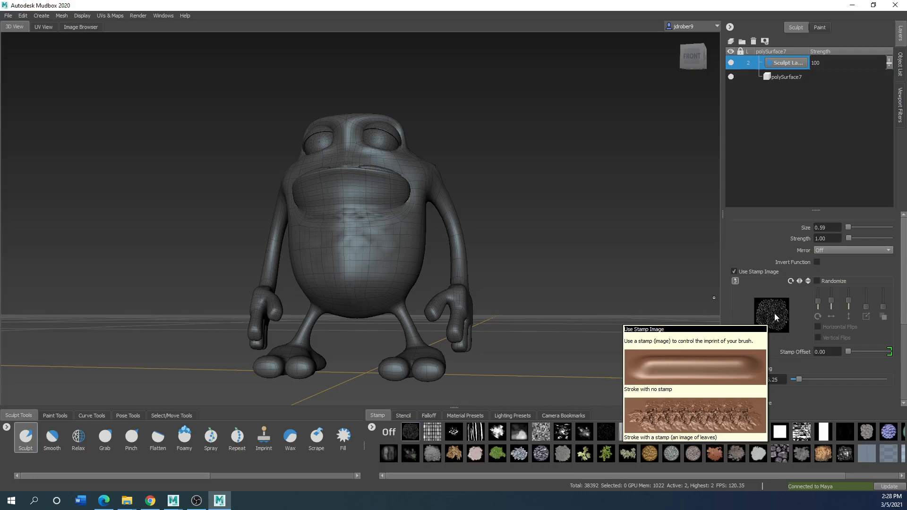
click(405, 416)
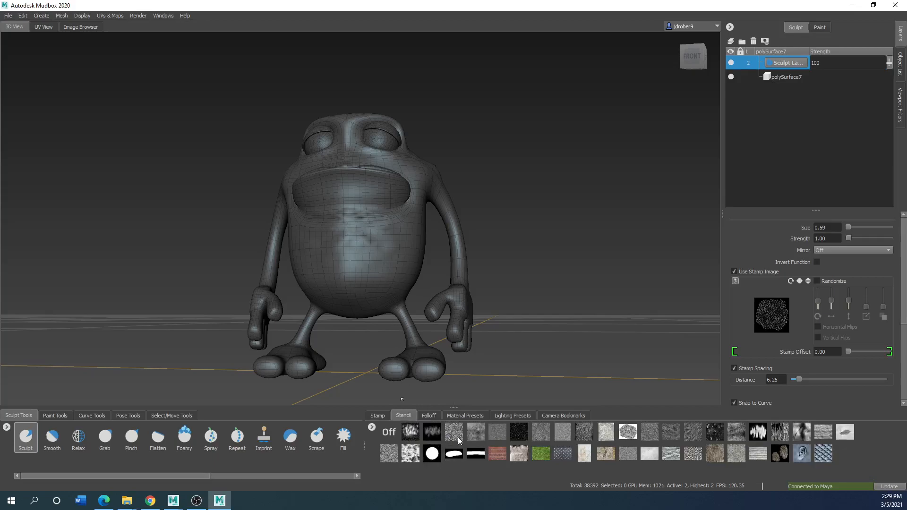
click(780, 432)
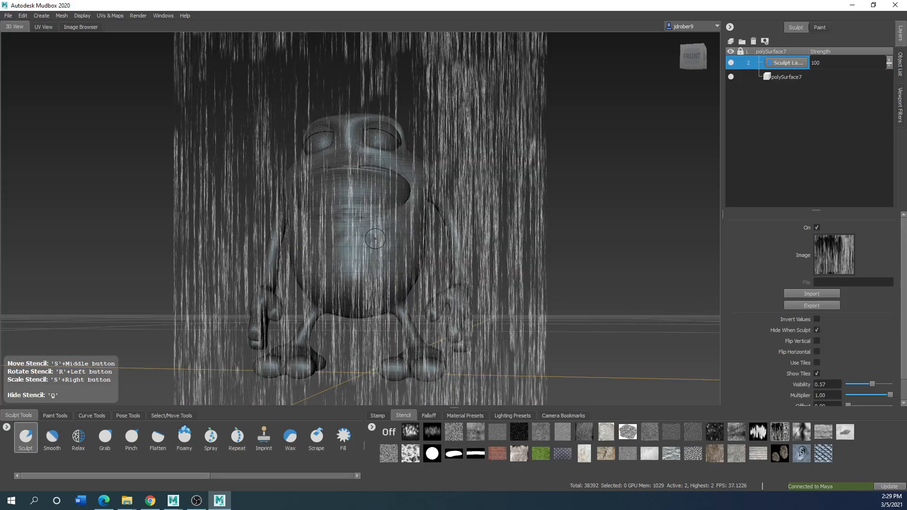
mouse_move(360, 241)
mouse_down()
mouse_move(351, 282)
mouse_move(376, 274)
mouse_move(360, 286)
mouse_up()
drag(329, 236, 325, 280)
Sculpt more vertical streaks across the rest of the belly through the stencil, and hide the stencil when done
scroll(346, 252, up, 6)
scroll(343, 263, down, 5)
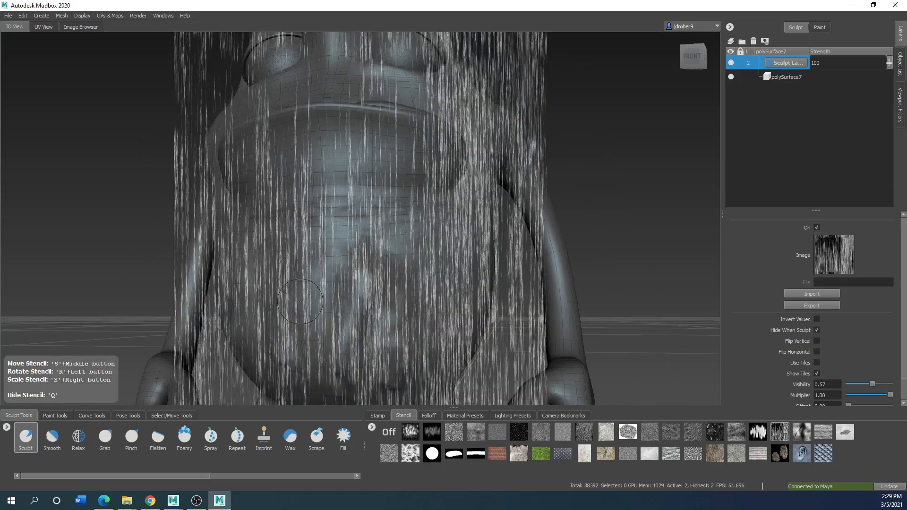
scroll(300, 297, down, 2)
scroll(378, 279, down, 2)
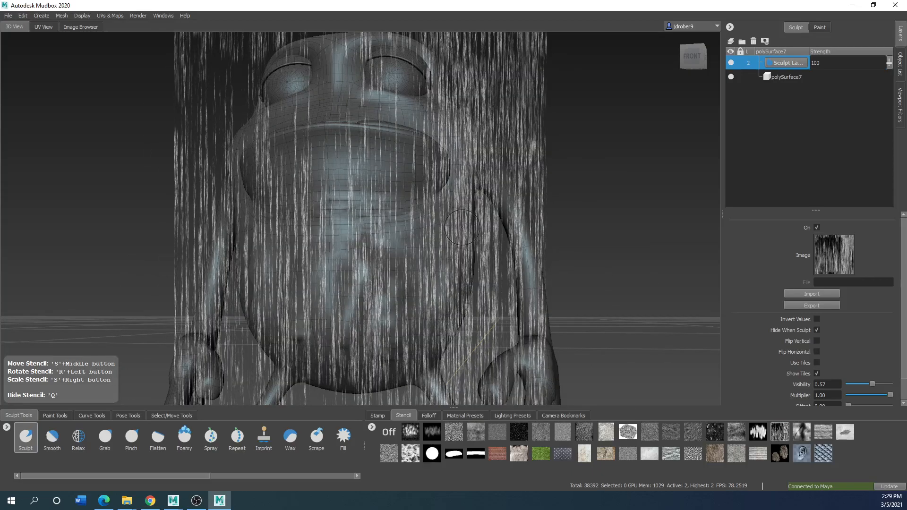
scroll(385, 292, down, 2)
mouse_move(404, 280)
alt+mouse_down()
mouse_move(250, 250)
mouse_move(245, 301)
alt+mouse_up()
mouse_move(261, 227)
mouse_down()
mouse_move(256, 296)
mouse_move(268, 295)
mouse_up()
drag(285, 229, 278, 283)
mouse_move(278, 250)
alt+mouse_down()
mouse_move(483, 277)
mouse_move(451, 310)
mouse_move(424, 305)
alt+mouse_up()
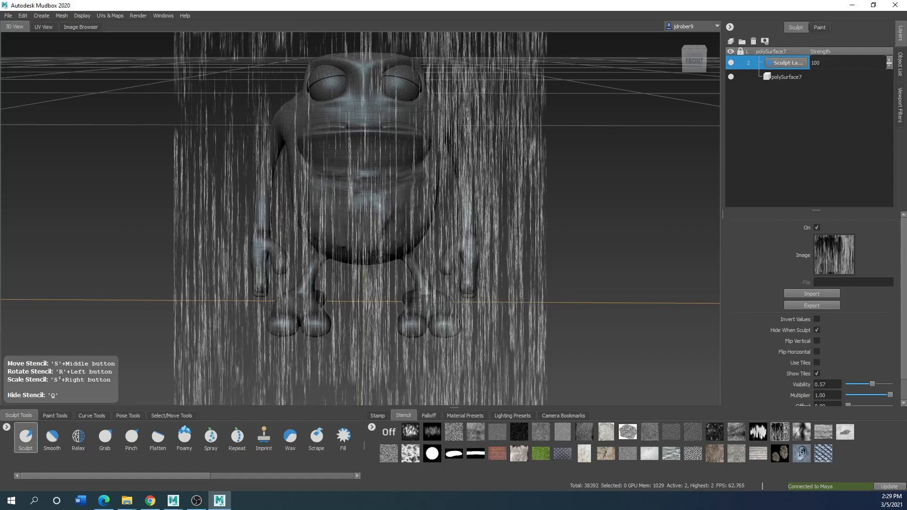
key(q)
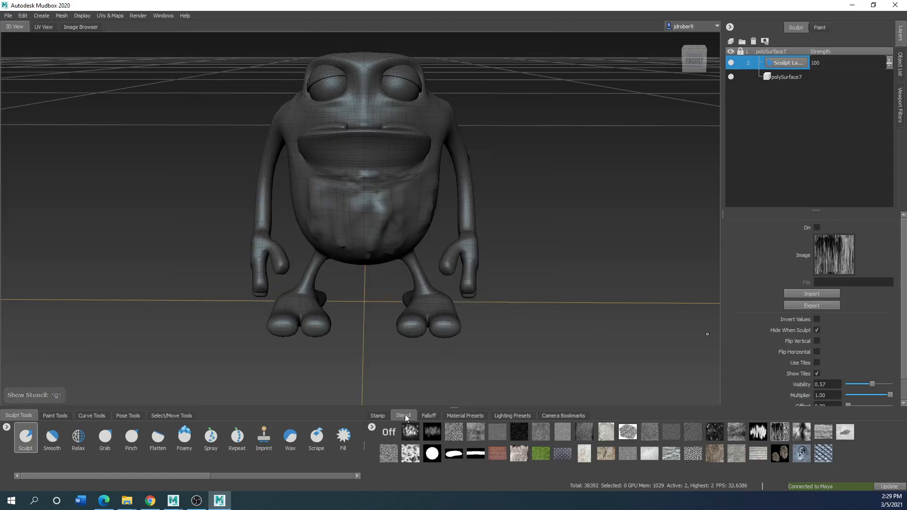
Show the stamp images and switch to the Smooth brush
click(380, 414)
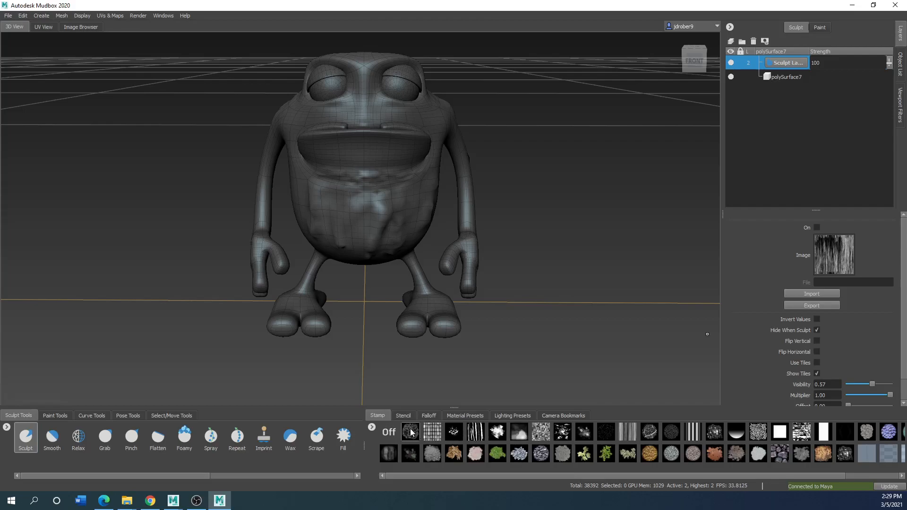
click(52, 436)
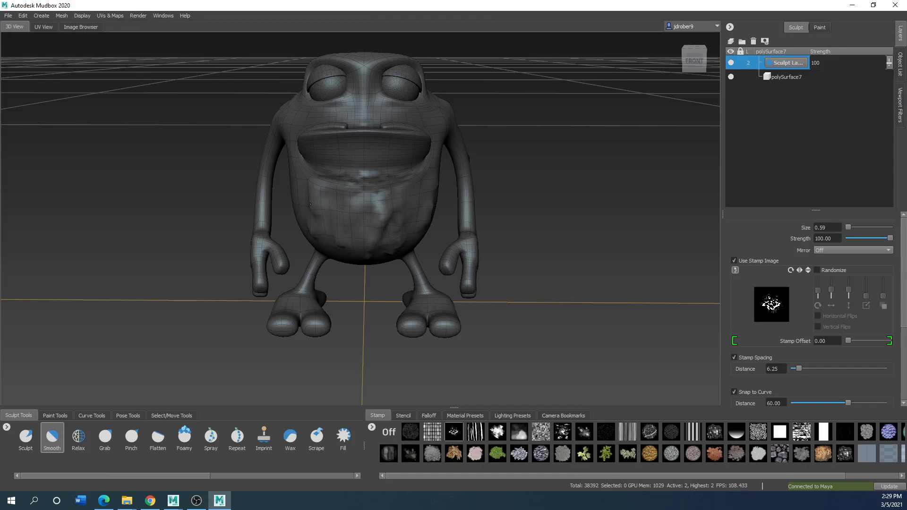
right_click(388, 217)
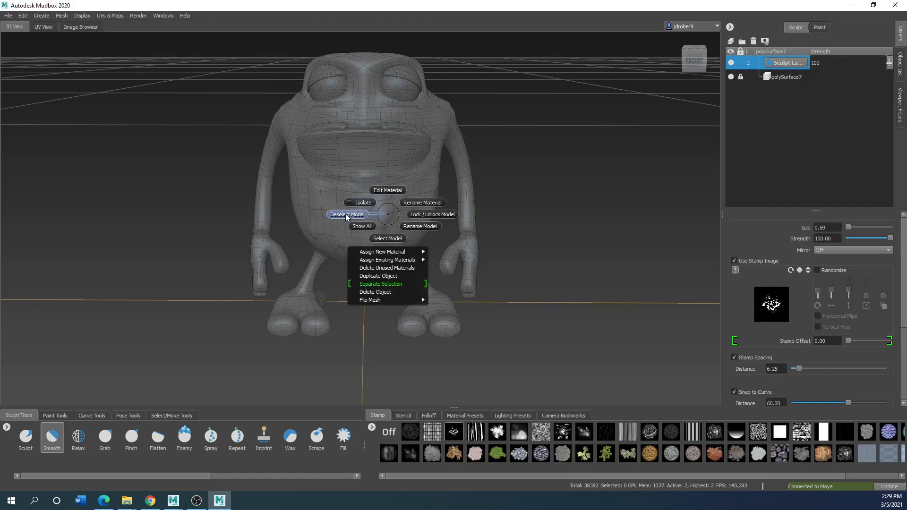
click(387, 239)
right_click(376, 222)
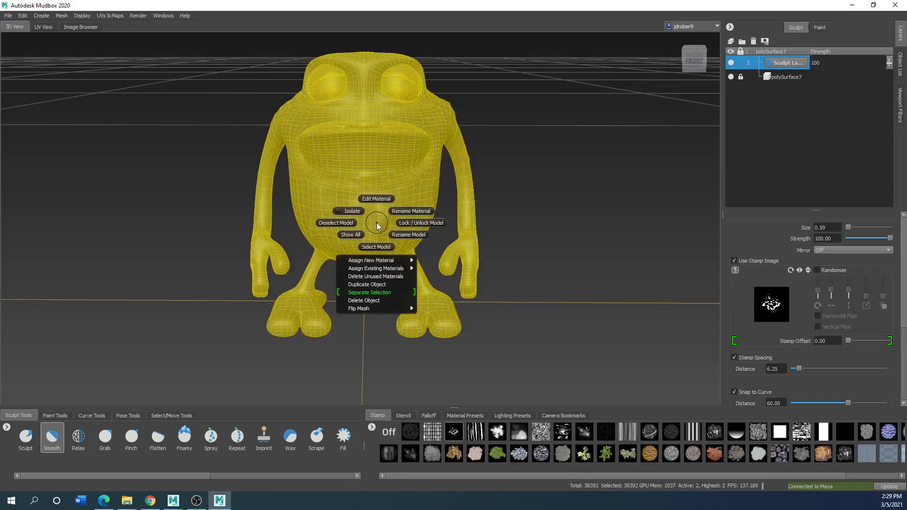
click(349, 224)
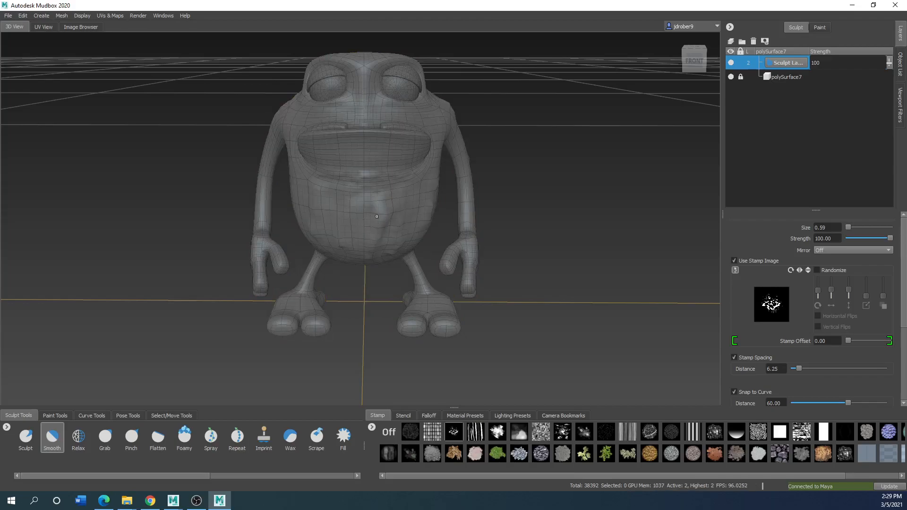
Unlock the frog's base mesh layer, polySurface7
right_click(377, 216)
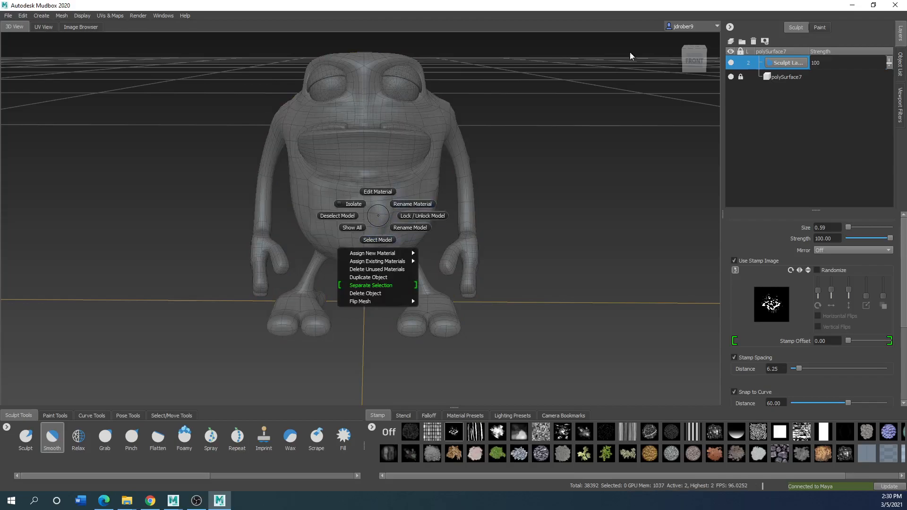
click(741, 76)
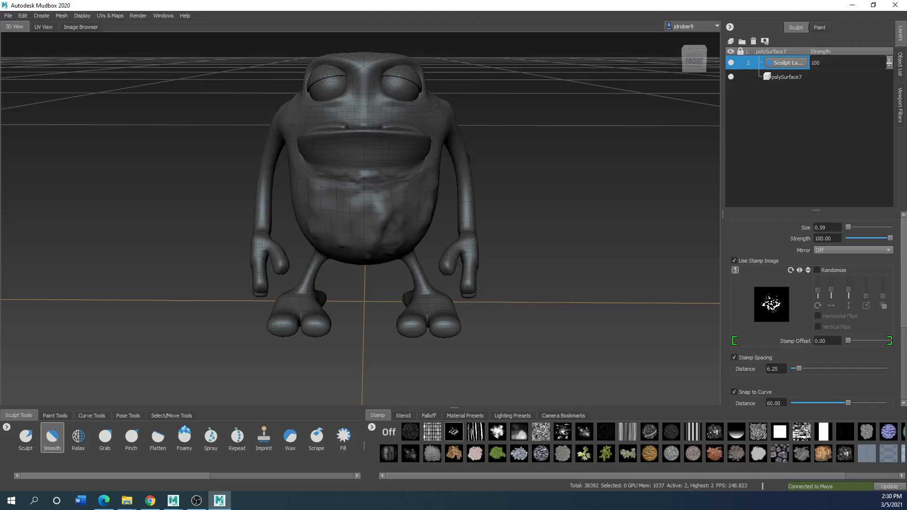
alt+drag(366, 136, 376, 191)
alt+drag(370, 330, 278, 360)
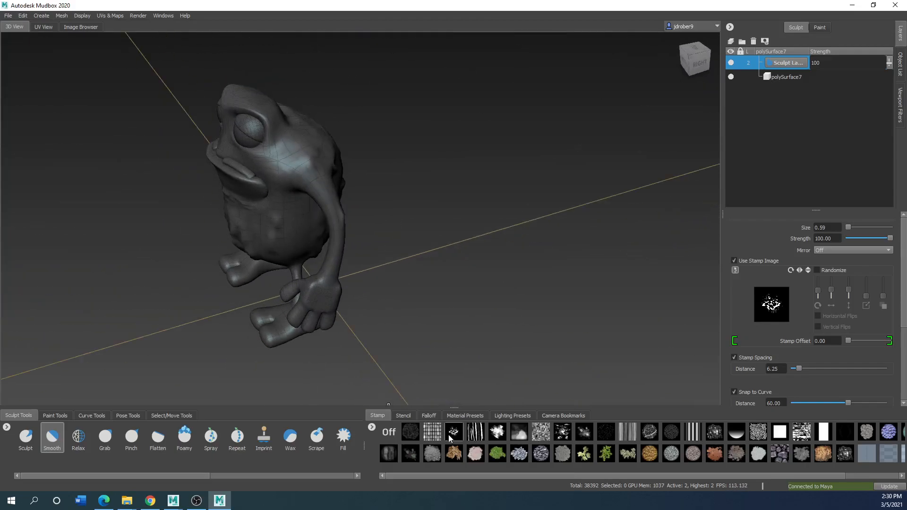
Try the white, red and blue material presets on the frog and settle on the dark matte grey one
click(465, 416)
click(410, 432)
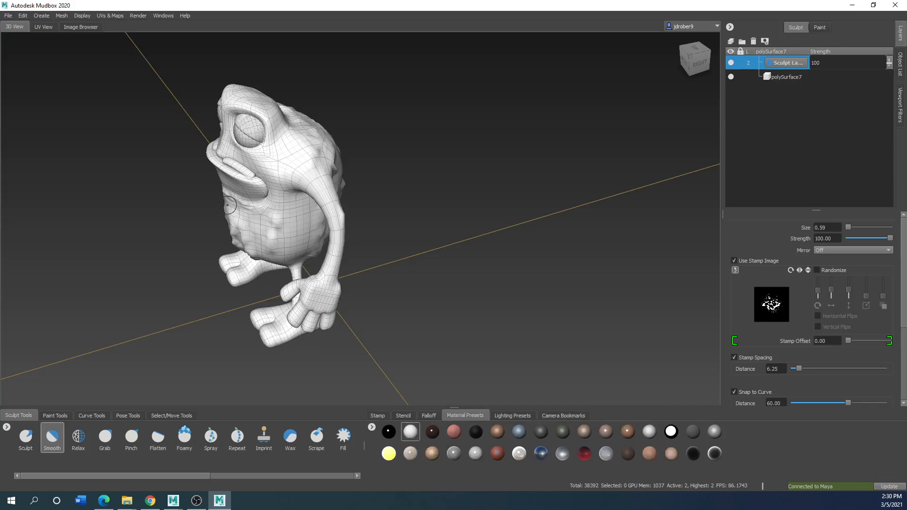
click(453, 434)
alt+drag(259, 221, 403, 360)
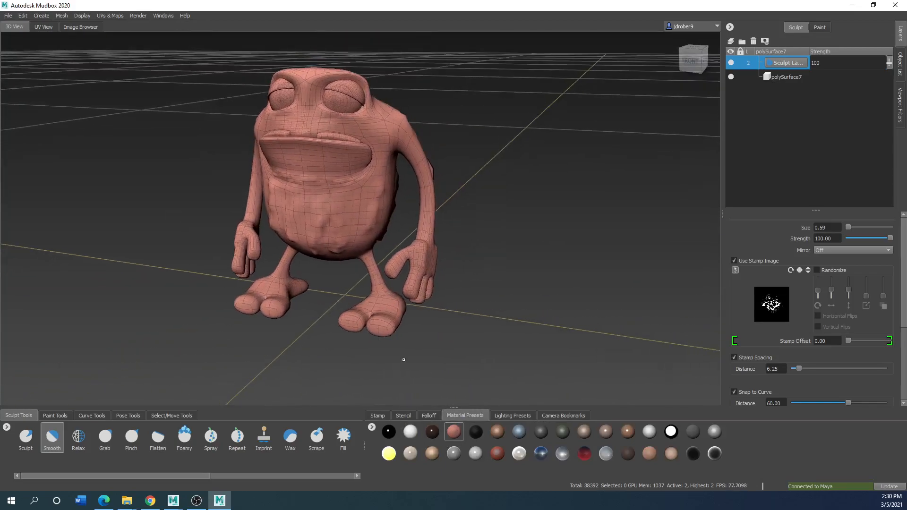
click(413, 433)
click(523, 435)
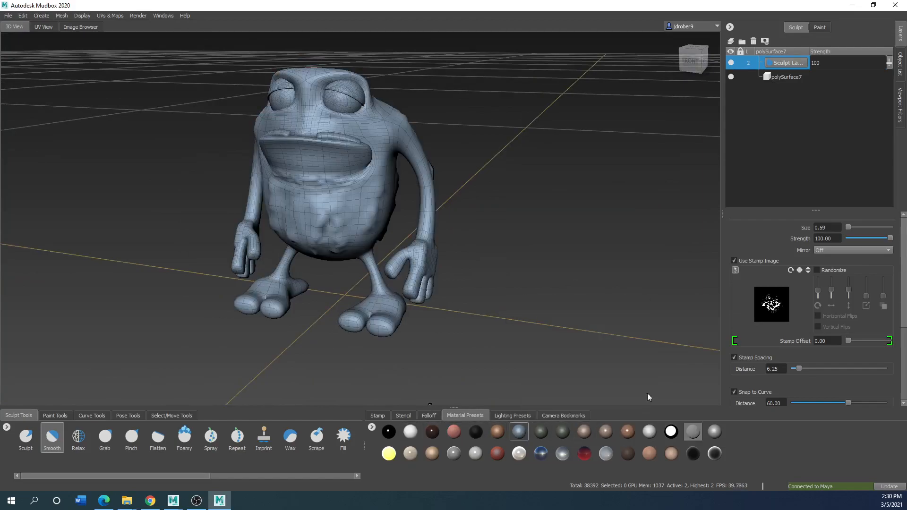
click(691, 433)
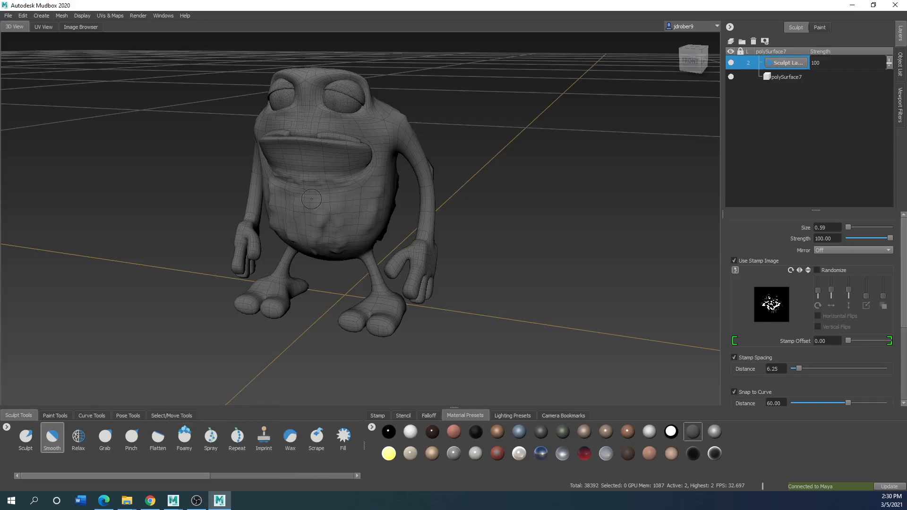
Add a second sculpt layer and subdivide the frog mesh to level 3
scroll(349, 197, down, 2)
scroll(342, 193, up, 4)
alt+drag(331, 177, 380, 189)
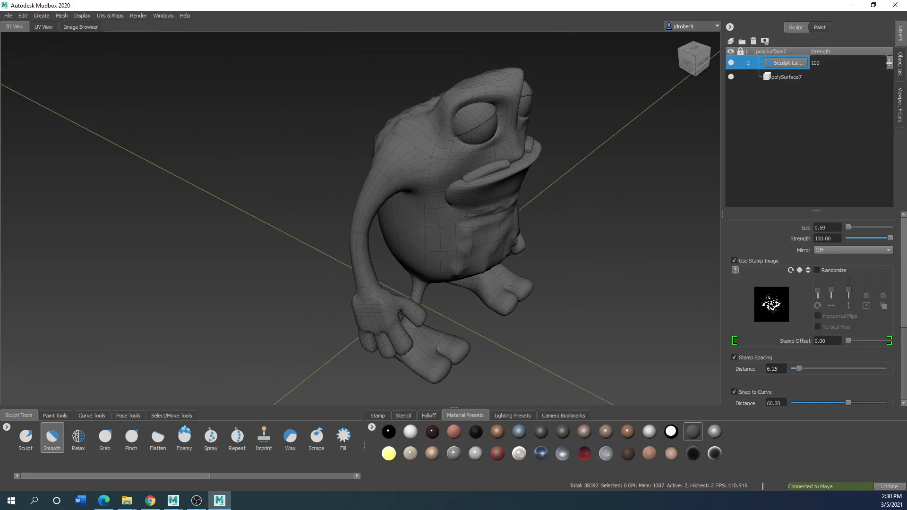
mouse_move(457, 239)
alt+mouse_down()
mouse_move(298, 146)
mouse_move(335, 230)
alt+mouse_up()
alt+drag(292, 170, 363, 167)
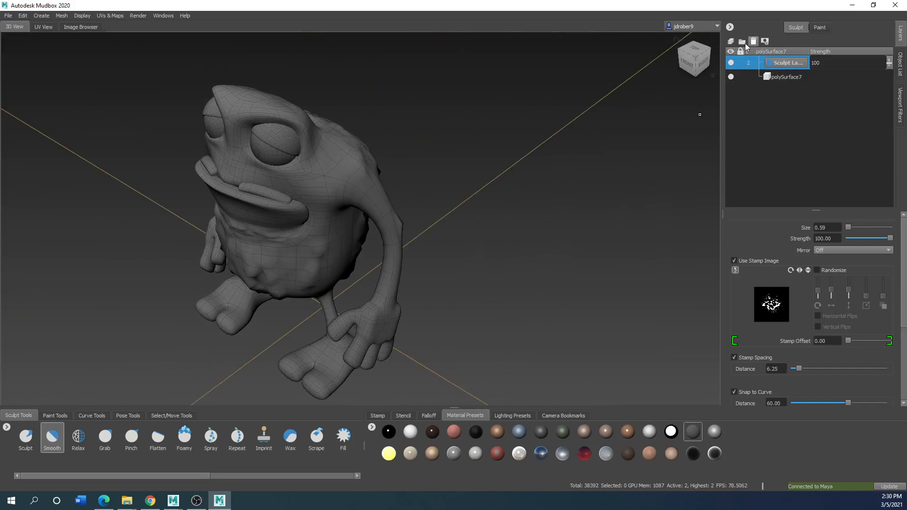
click(731, 42)
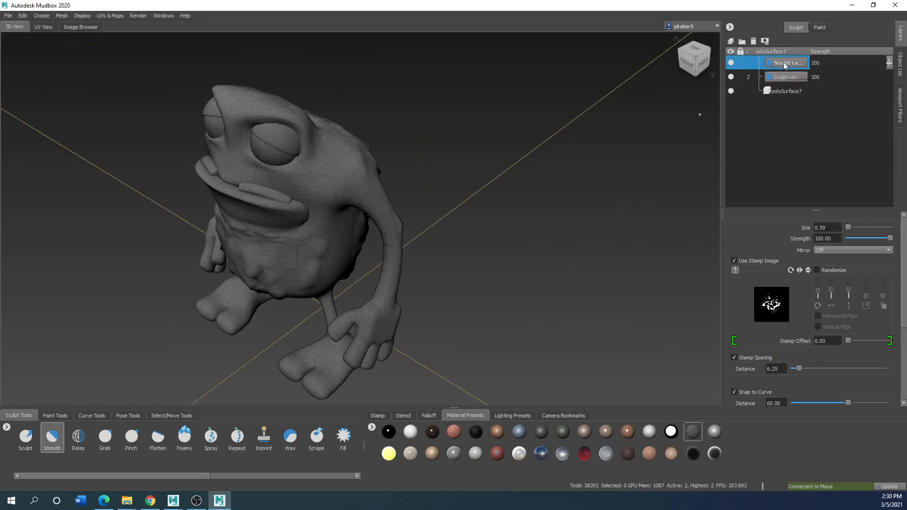
click(62, 15)
click(75, 24)
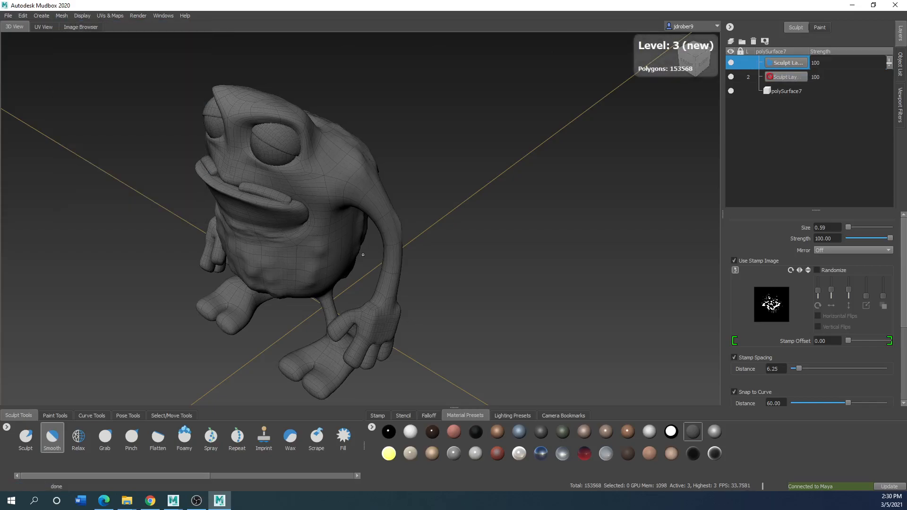
Switch to the Sculpt brush and invert its function so that it carves inward
scroll(312, 274, up, 5)
scroll(303, 274, down, 3)
alt+drag(290, 274, 310, 224)
alt+middle_drag(309, 223, 369, 347)
alt+drag(368, 348, 324, 352)
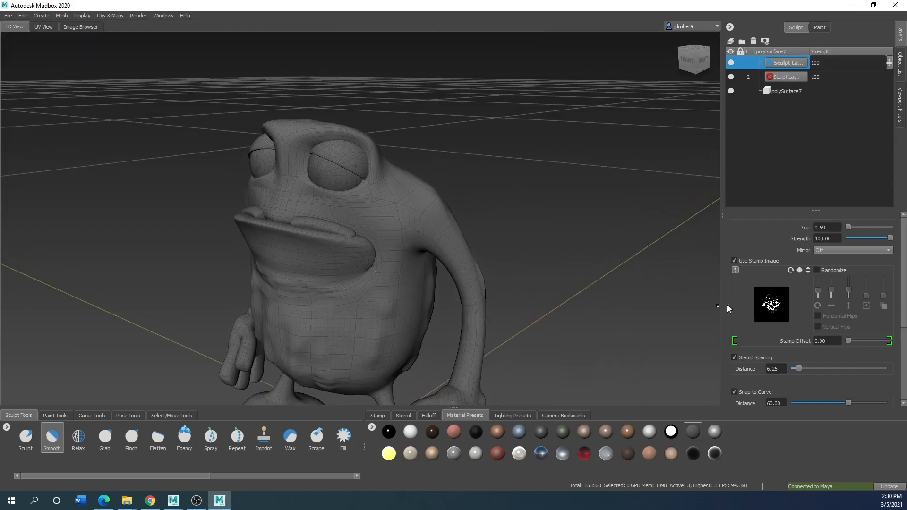
click(26, 438)
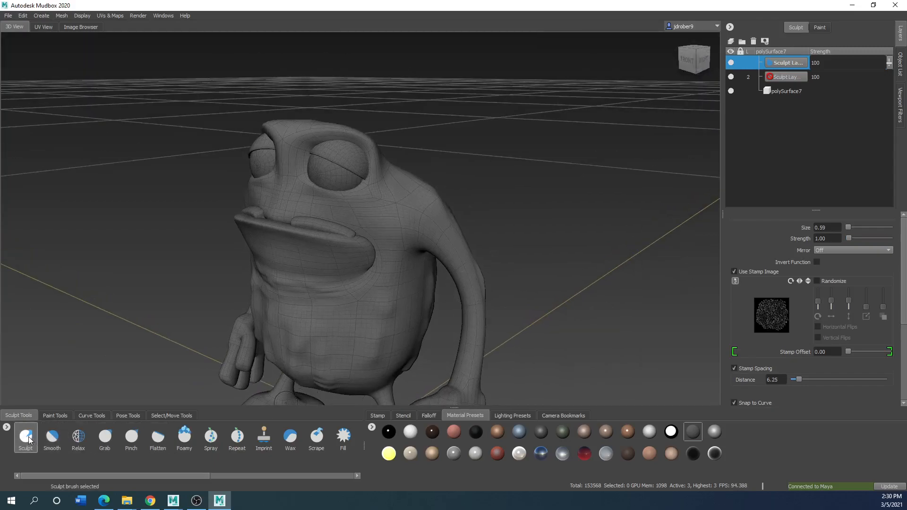
click(817, 262)
Carve fine stamped skin texture into the frog's face with the inverted brush on the new sculpt layer
drag(400, 277, 361, 297)
scroll(382, 248, up, 3)
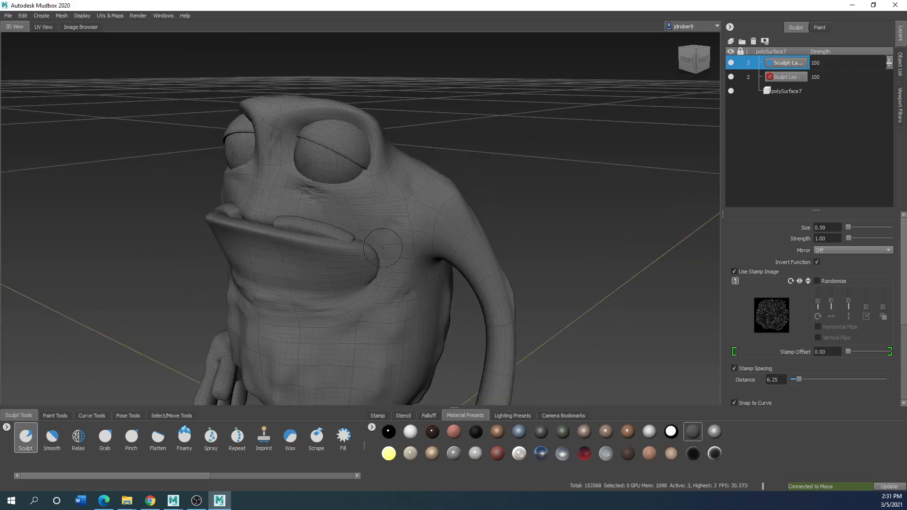
alt+drag(382, 247, 405, 213)
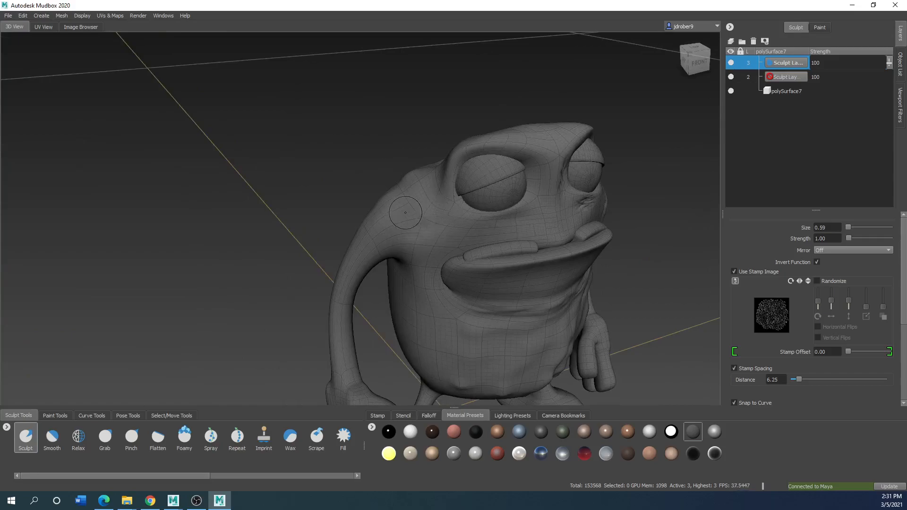
alt+drag(486, 141, 337, 222)
alt+drag(418, 302, 377, 289)
mouse_move(348, 349)
mouse_down()
mouse_move(364, 349)
mouse_move(371, 387)
mouse_move(332, 373)
mouse_up()
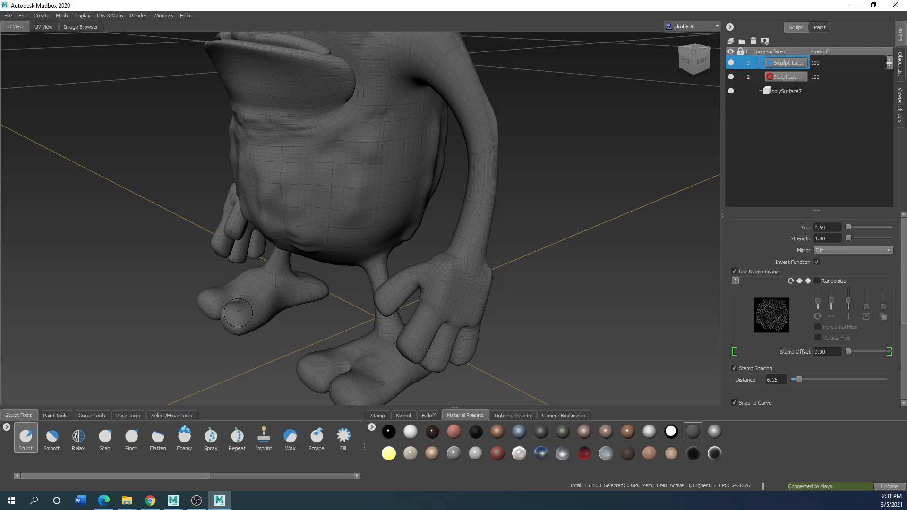
Carve stamped texture into the frog's wrist and around its mouth, and set the new sculpt layer's strength to 32
mouse_move(471, 263)
mouse_down()
mouse_move(451, 283)
mouse_move(456, 255)
mouse_move(441, 262)
mouse_move(465, 242)
mouse_move(248, 312)
mouse_move(441, 308)
mouse_move(312, 248)
mouse_move(416, 236)
mouse_up()
alt+drag(437, 150, 301, 164)
alt+middle_drag(323, 163, 441, 300)
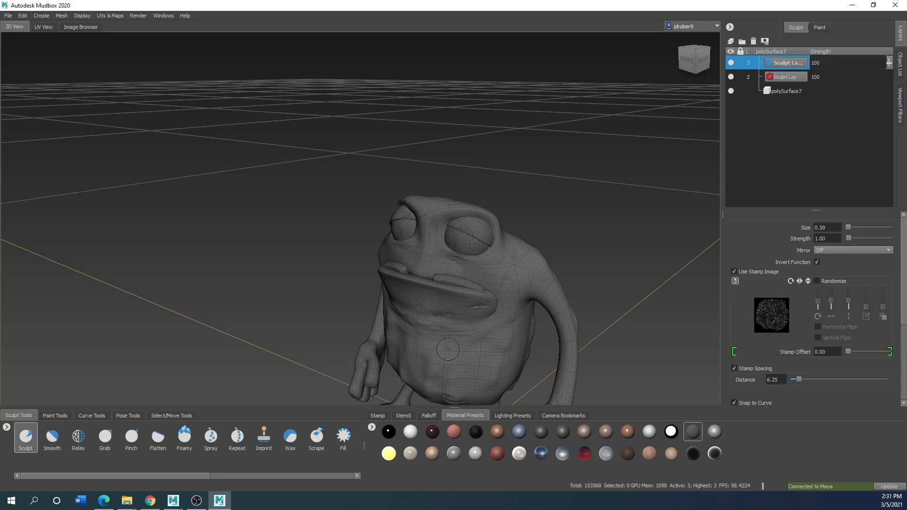
alt+right_drag(448, 349, 551, 257)
alt+right_drag(470, 309, 442, 290)
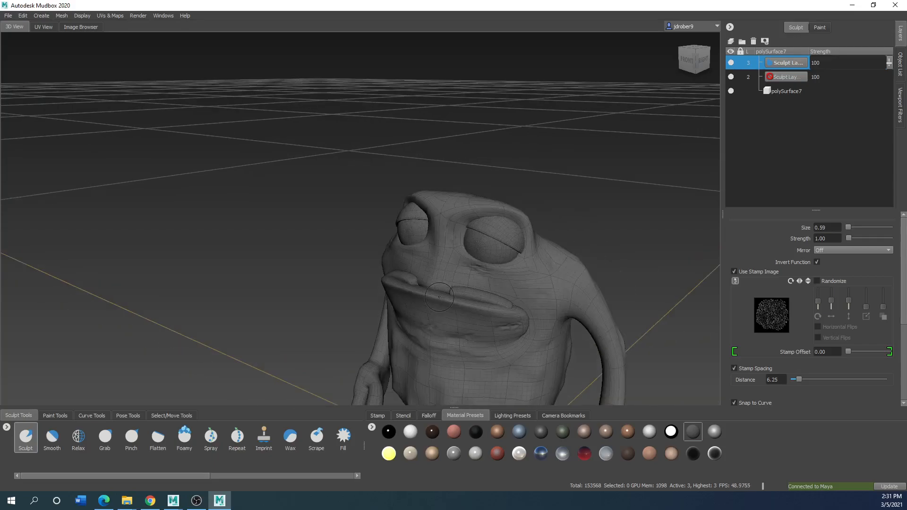
alt+middle_drag(512, 333, 458, 270)
alt+drag(458, 270, 406, 262)
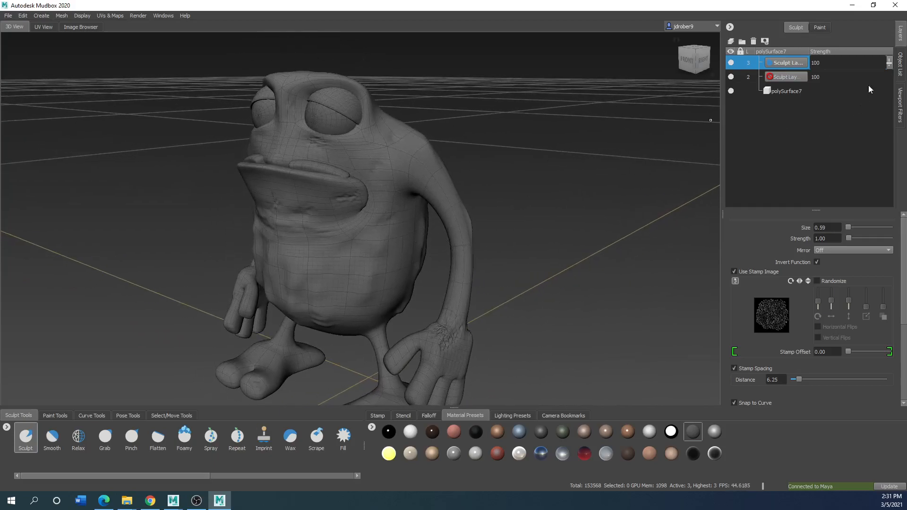
mouse_move(890, 63)
mouse_down()
mouse_move(893, 118)
mouse_move(893, 99)
mouse_up()
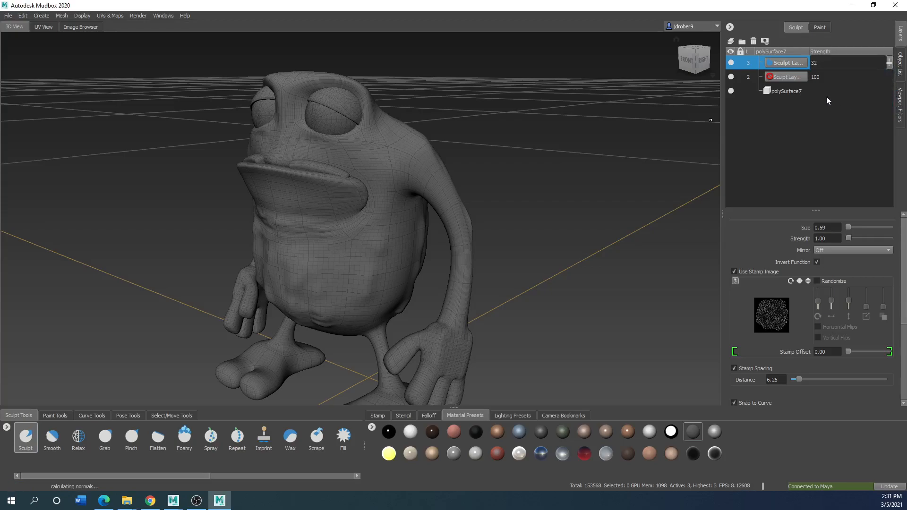
Save the scene to the Desktop as a Mudbox file named frogman
scroll(365, 278, down, 3)
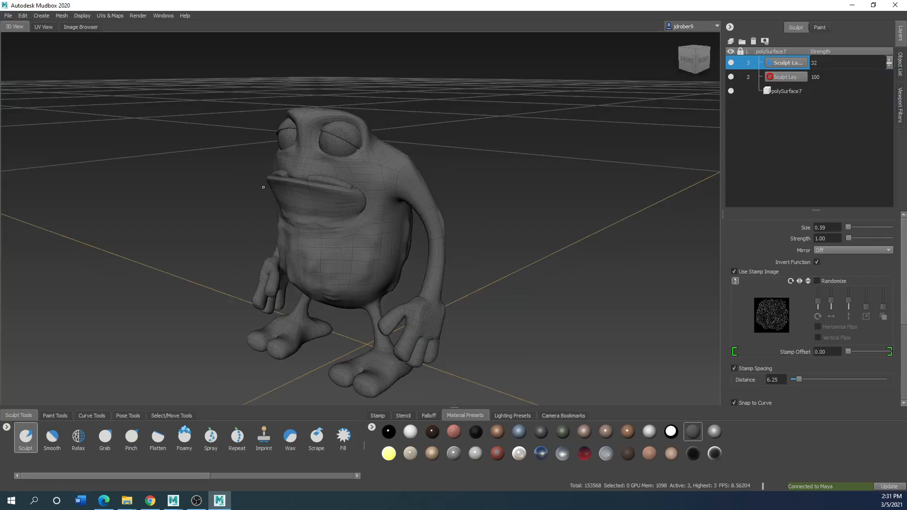
click(7, 15)
mouse_move(22, 16)
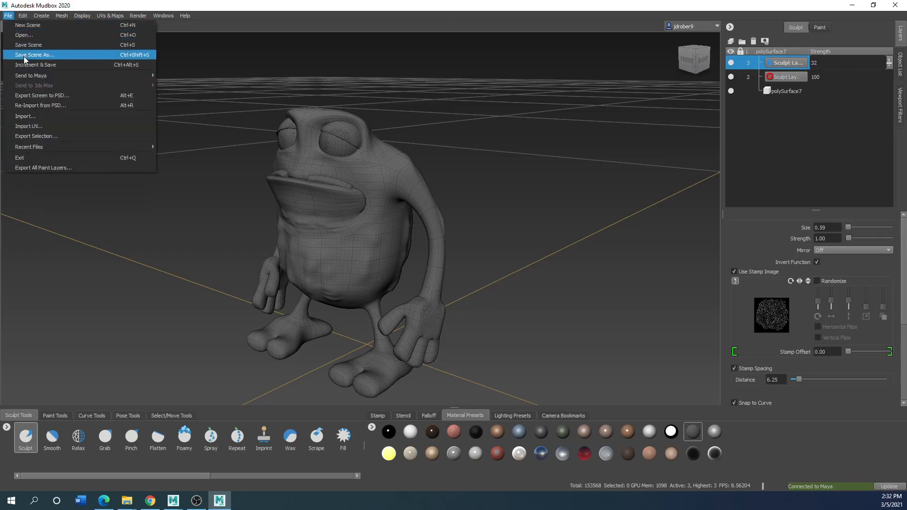
click(24, 56)
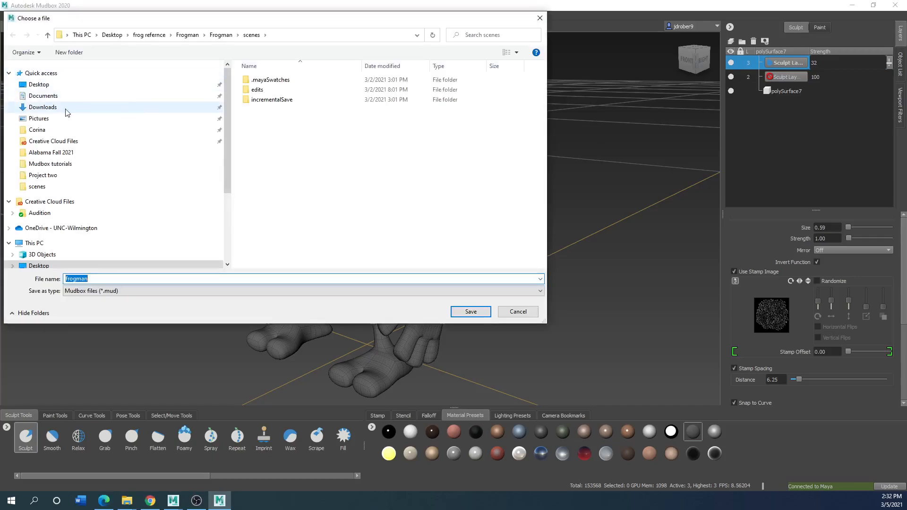
click(38, 85)
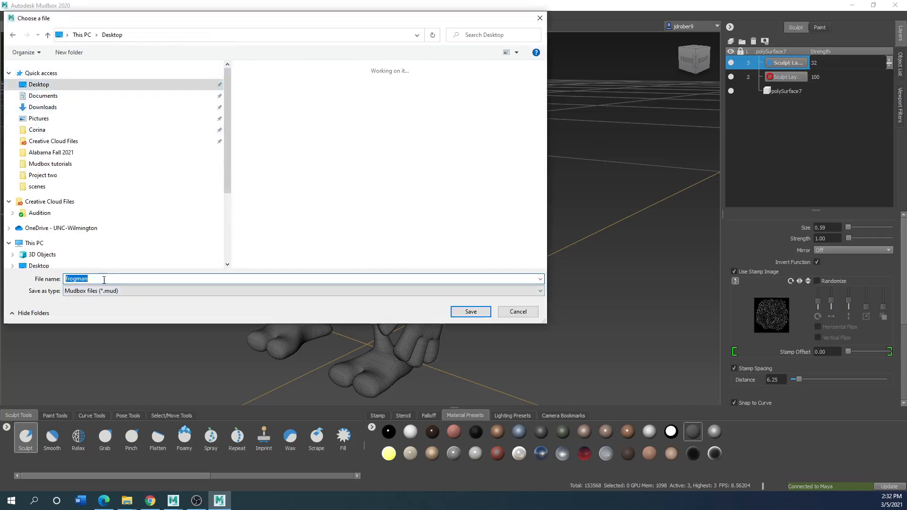
click(167, 287)
click(165, 287)
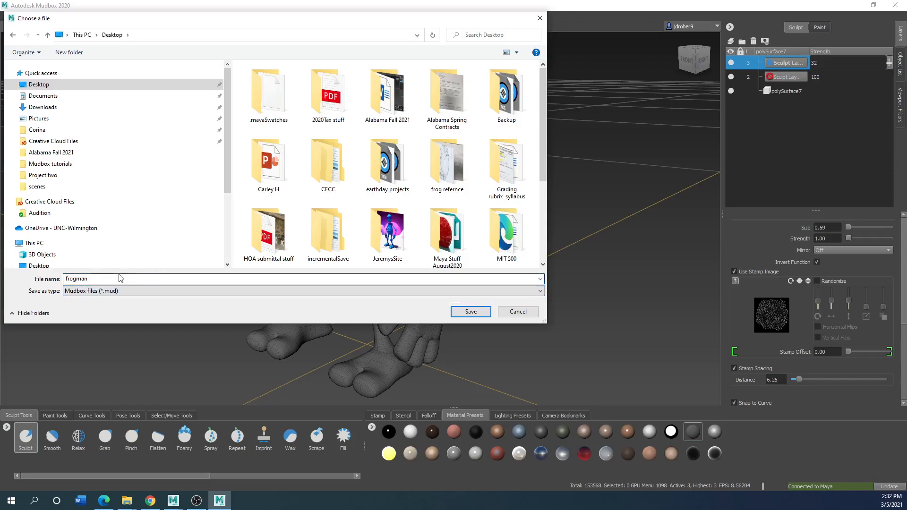
scroll(387, 198, down, 2)
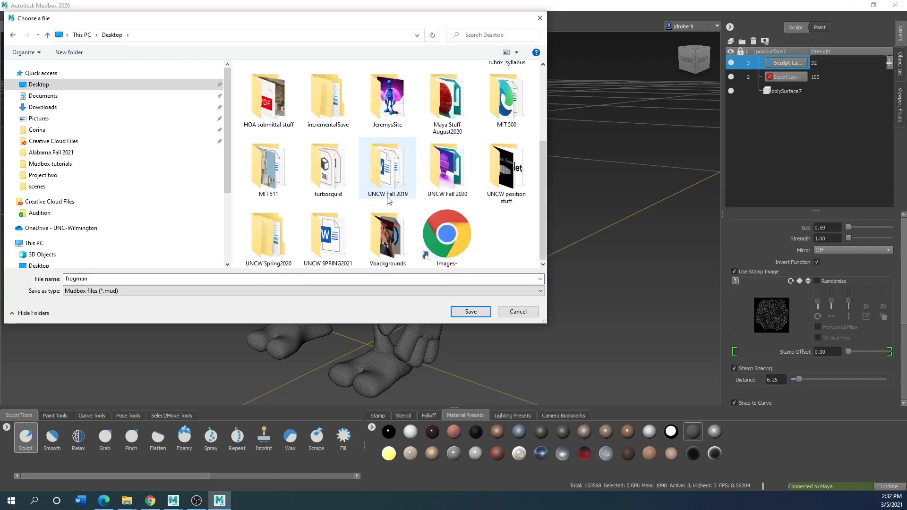
double_click(101, 279)
click(100, 278)
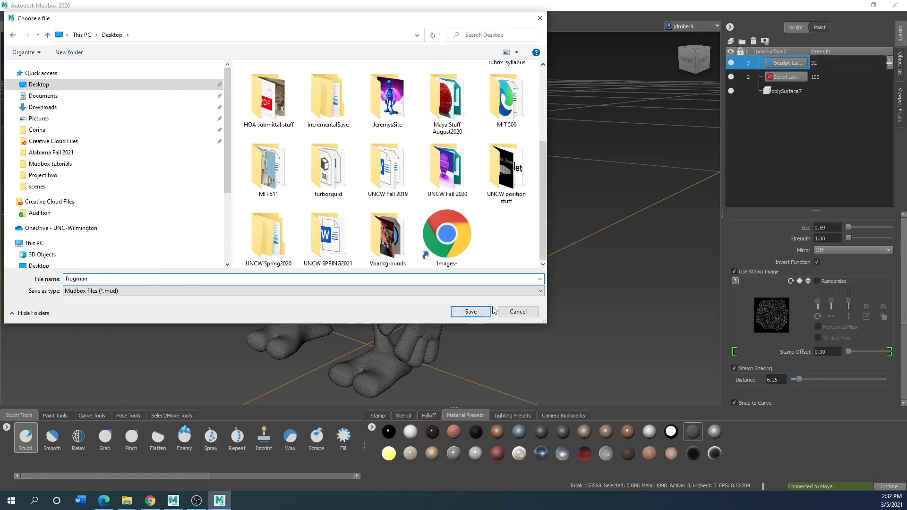
click(471, 311)
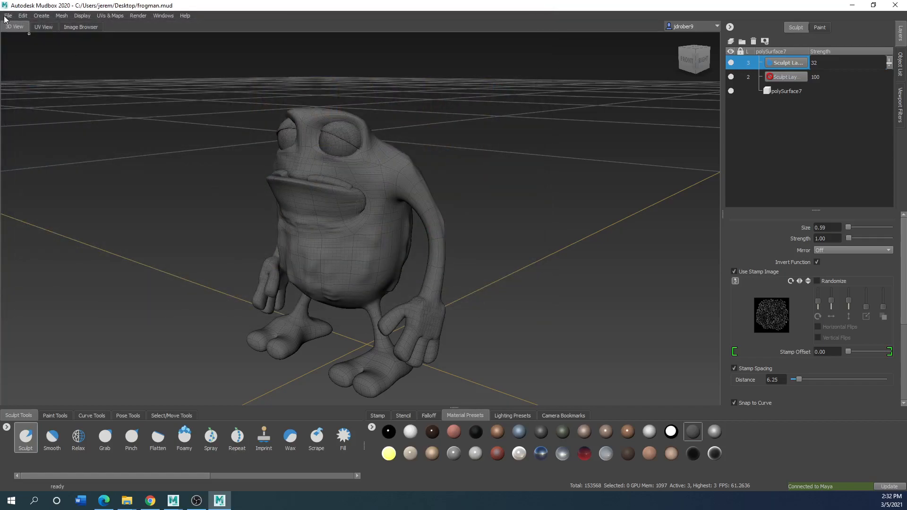
Select the whole frog mesh in the Mudbox scene as the object to send
click(5, 17)
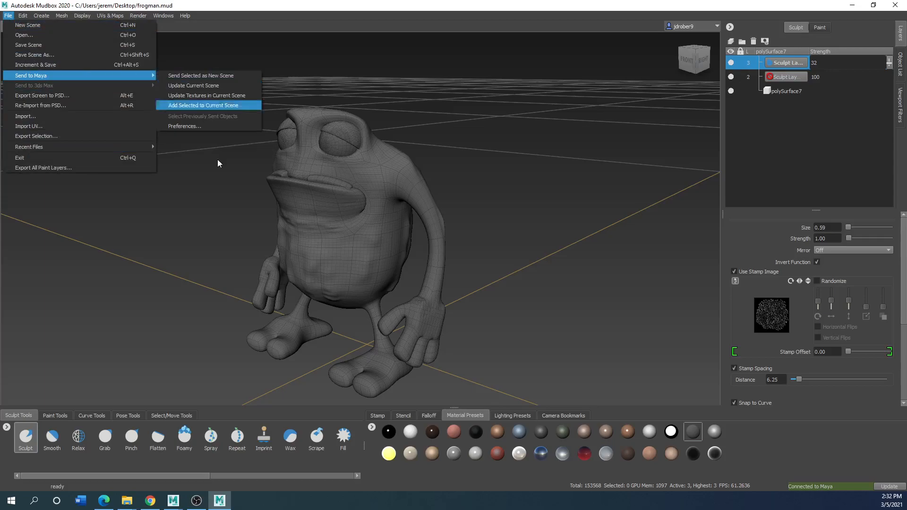
click(306, 218)
right_click(307, 216)
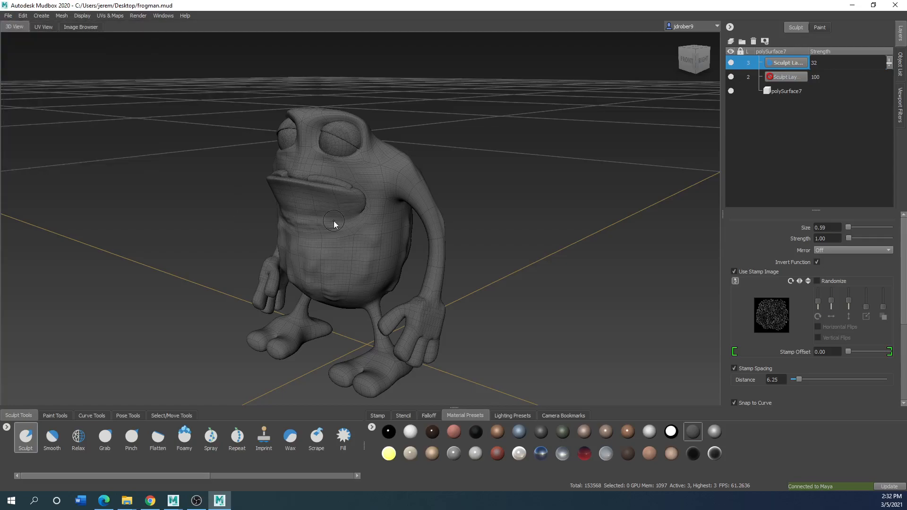
right_click(334, 222)
click(333, 245)
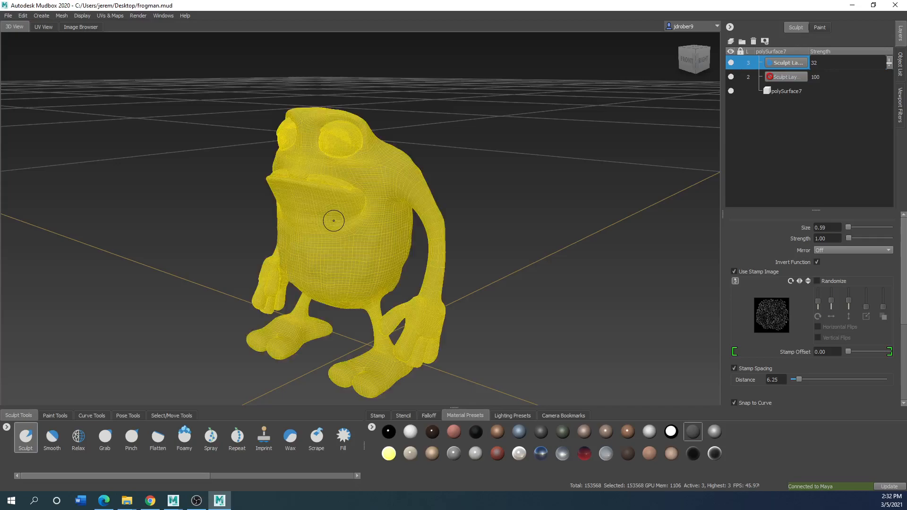
Try to update the current Maya scene with the frog mesh at its current subdivision level
click(7, 16)
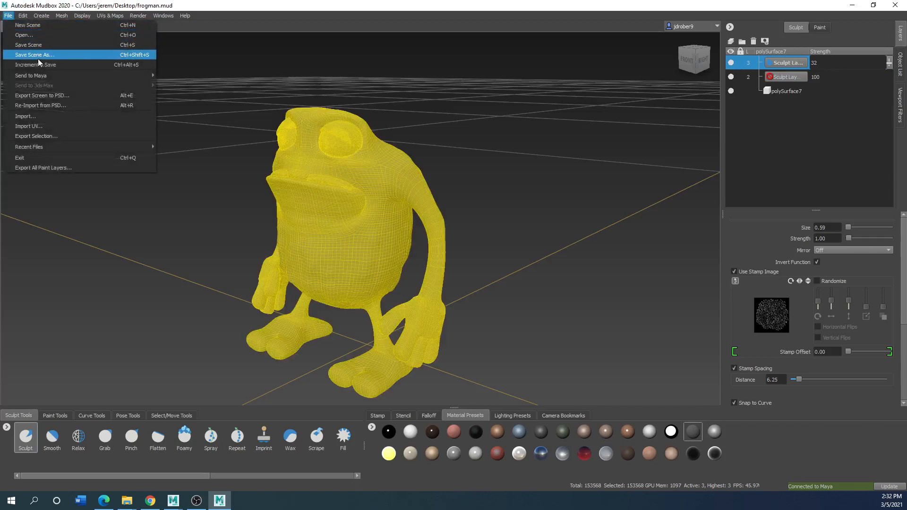
mouse_move(43, 73)
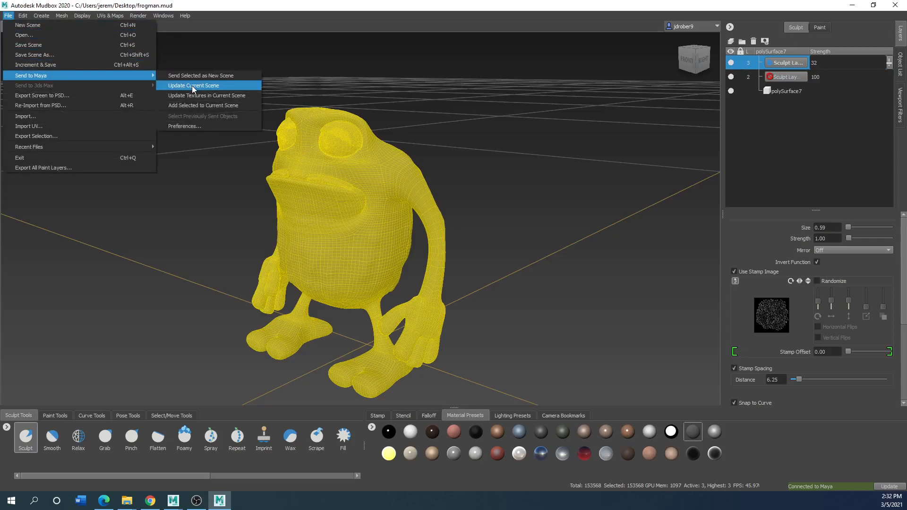
click(192, 86)
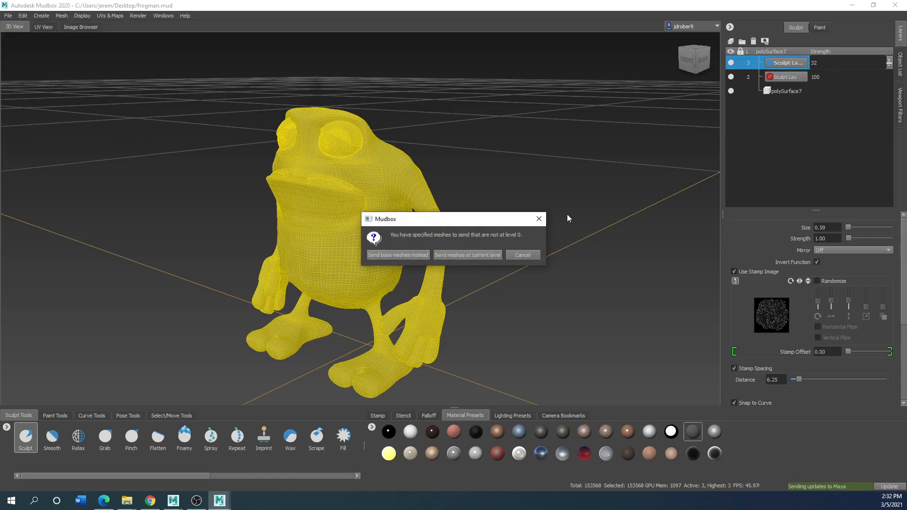
click(471, 254)
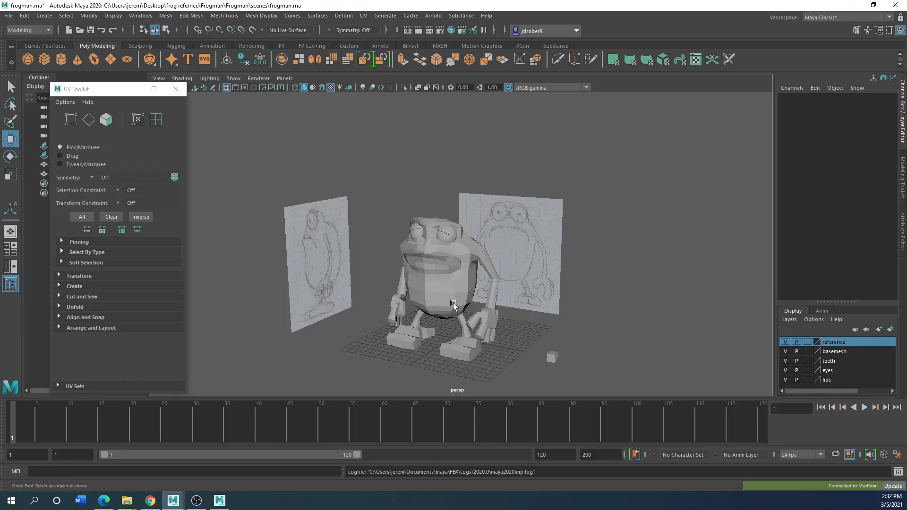
Inspect the frog mesh in the Maya scene to check whether it received the sculpted detail
click(431, 295)
mouse_move(490, 342)
mouse_down()
mouse_move(533, 352)
mouse_move(490, 343)
mouse_up()
scroll(460, 326, up, 2)
scroll(459, 326, down, 4)
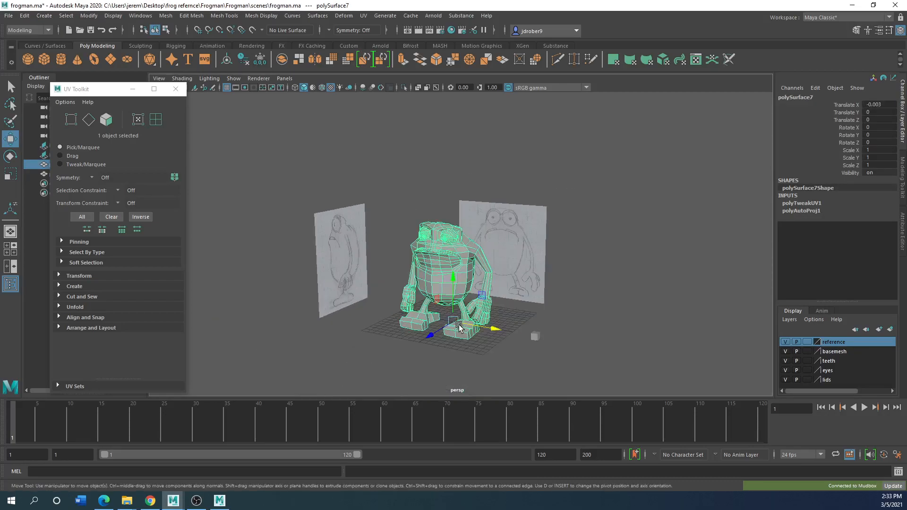
click(454, 333)
scroll(449, 269, up, 2)
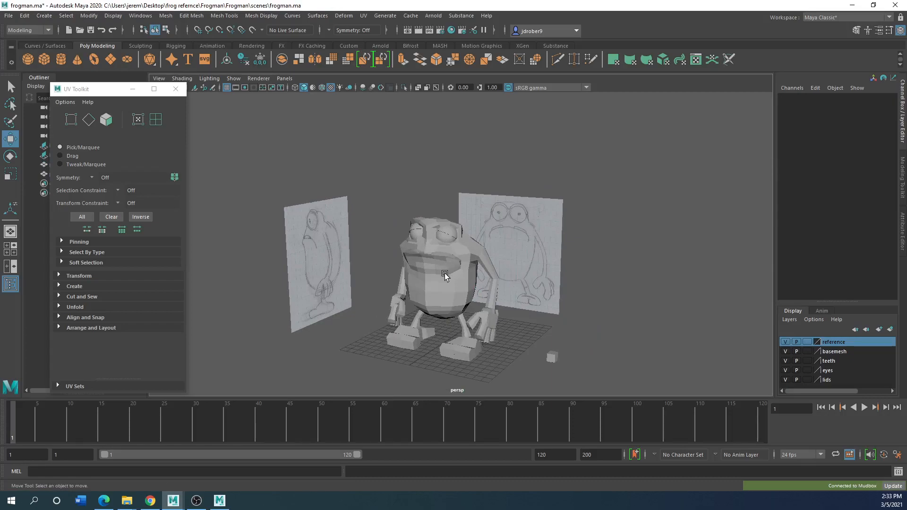
click(449, 276)
Close the UV Toolkit and check the cube, the frog and both image planes one by one in the Outliner
click(175, 89)
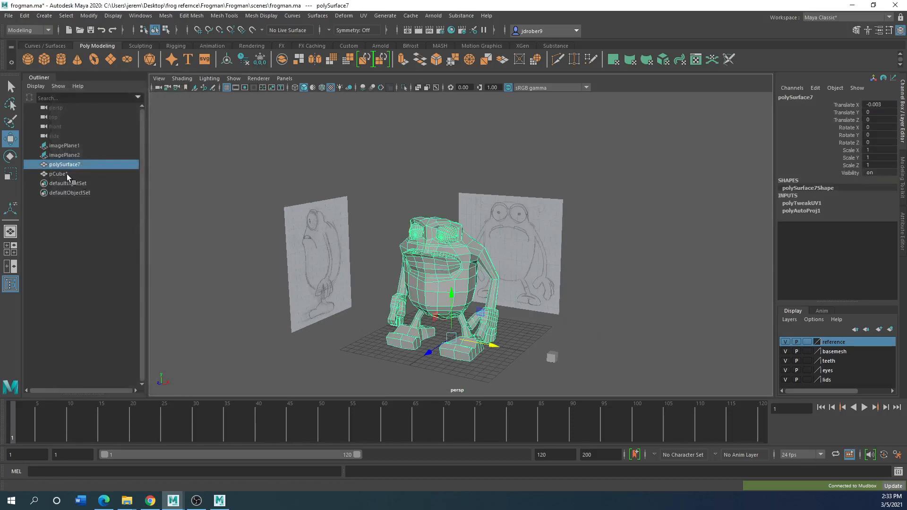
click(60, 174)
click(62, 164)
click(59, 155)
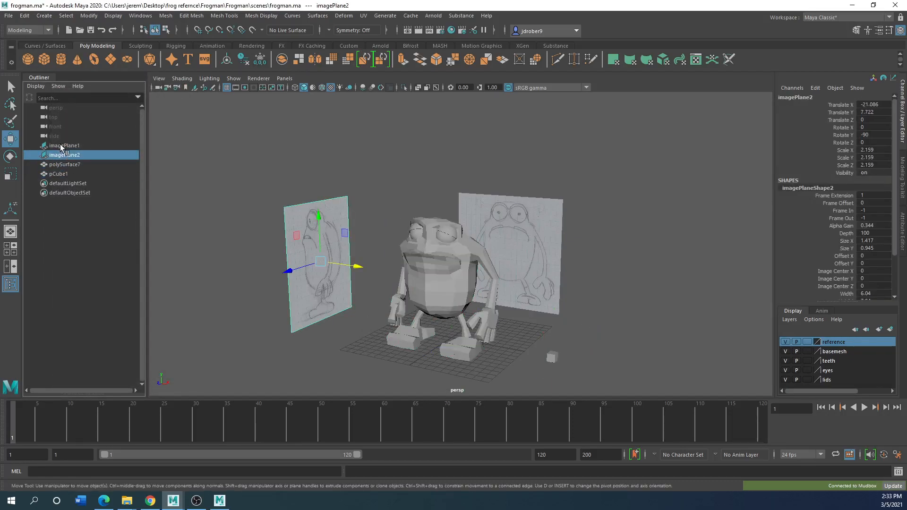
click(61, 145)
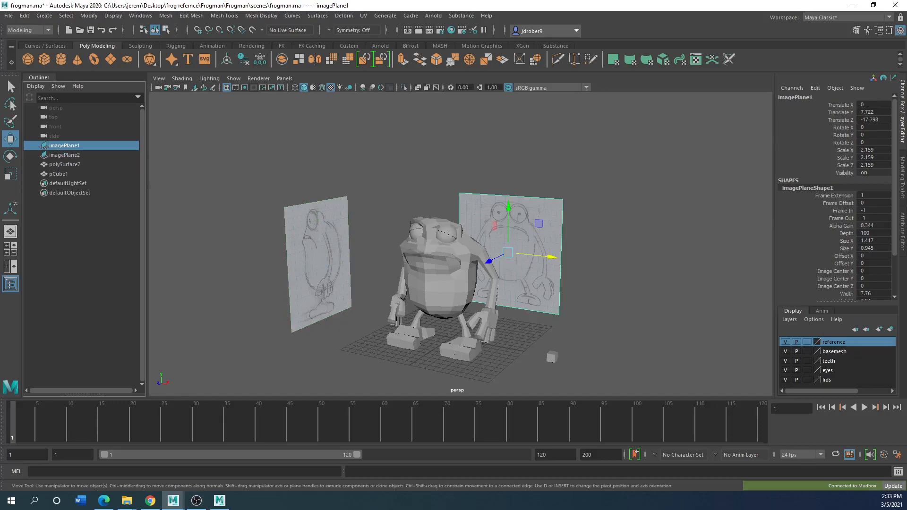
Switch to Mudbox and try again to update the current Maya scene with the mesh at its current level
click(221, 501)
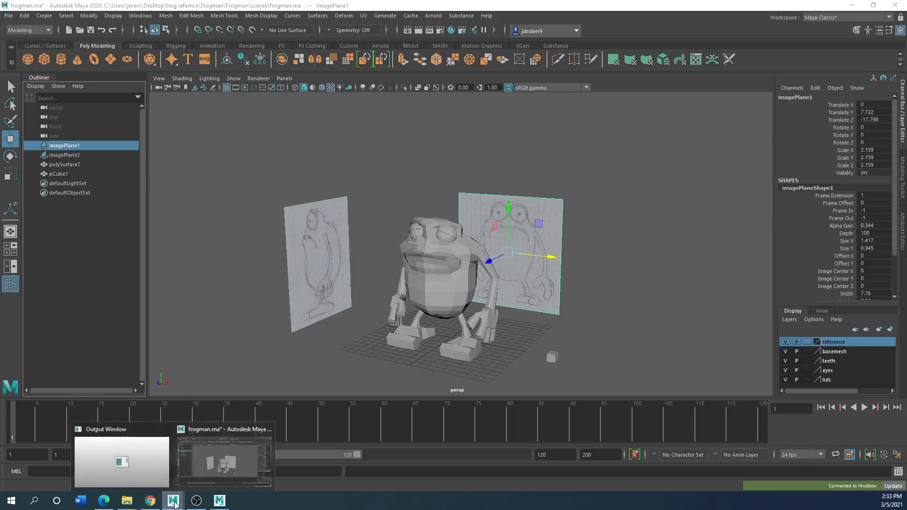
click(221, 502)
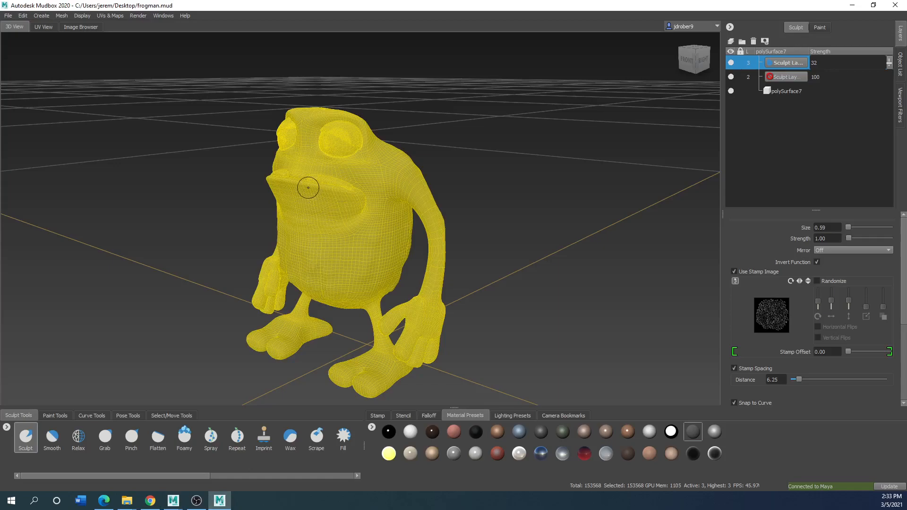
click(8, 16)
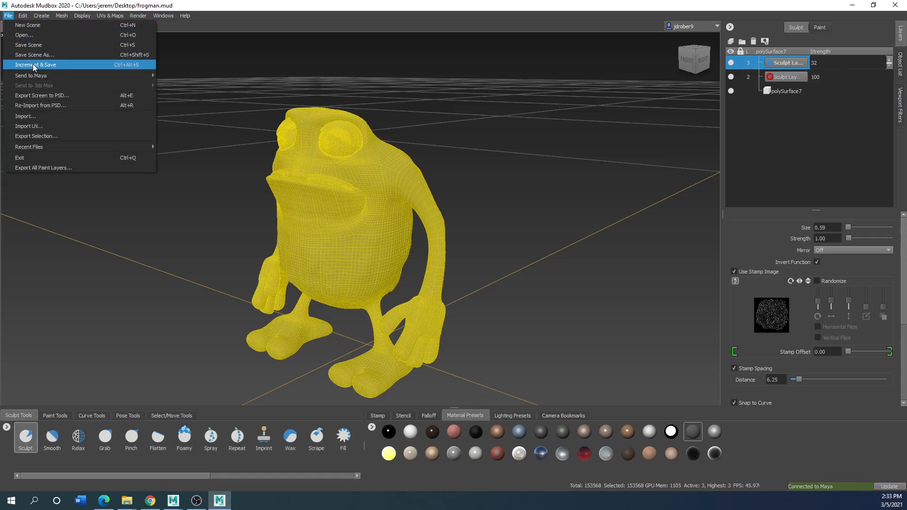
mouse_move(31, 75)
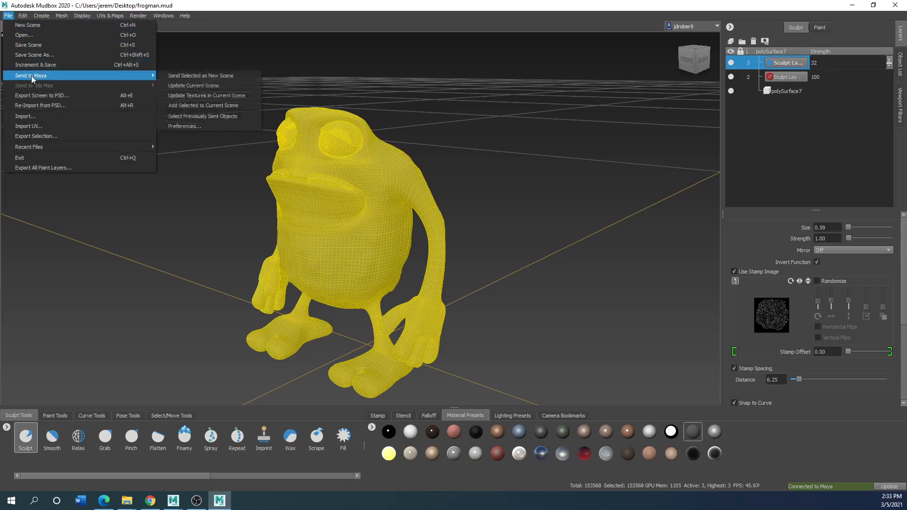
click(188, 86)
click(476, 256)
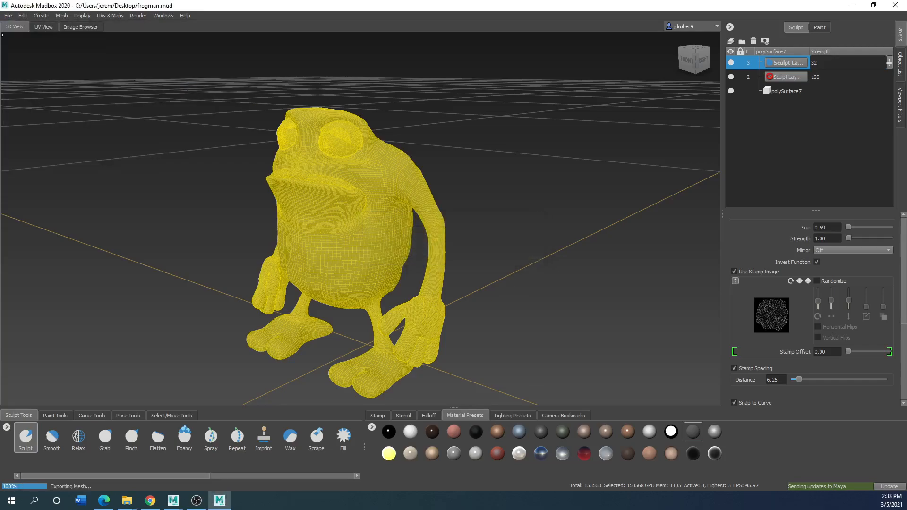
Switch to Maya and move the frog mesh about 2.7 units along X
mouse_move(172, 502)
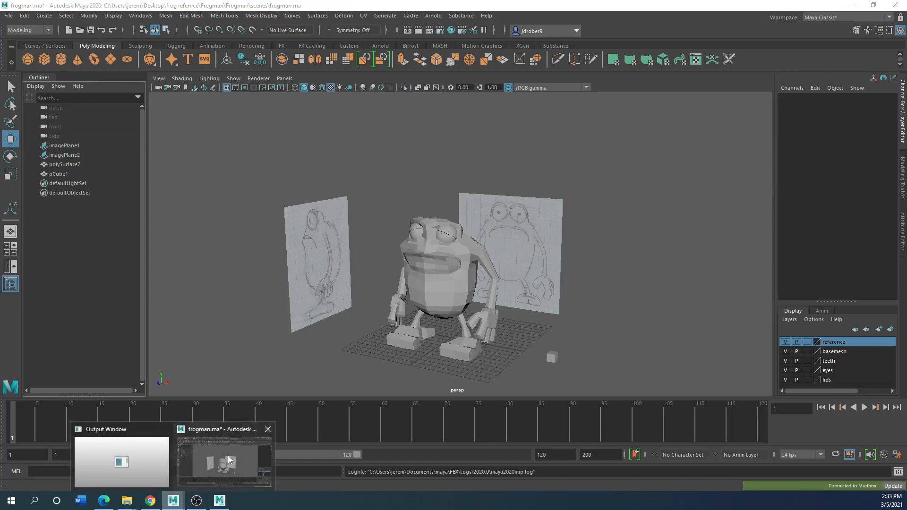
click(464, 304)
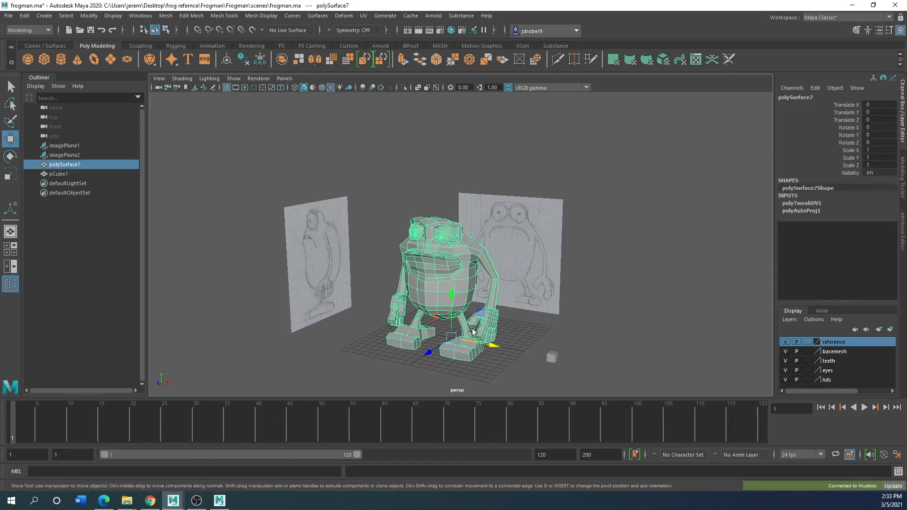
mouse_move(489, 347)
mouse_down()
mouse_move(618, 359)
mouse_move(496, 352)
mouse_up()
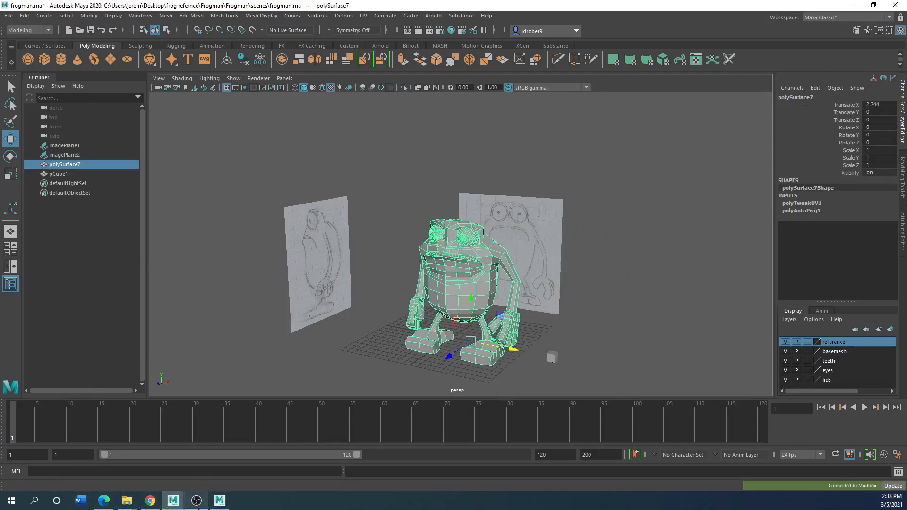
Switch to Mudbox, send the selected frog at its current level as a new Maya scene, and save the changes to frogman.ma
click(219, 503)
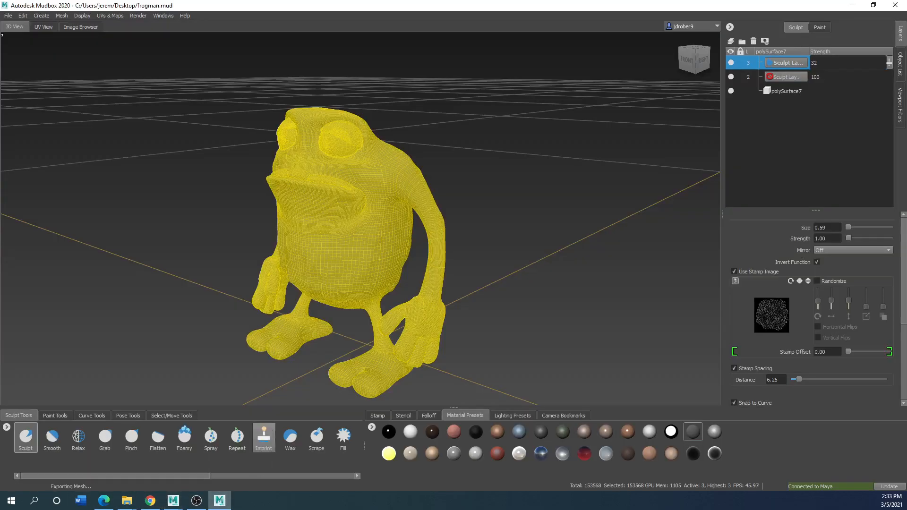
click(8, 16)
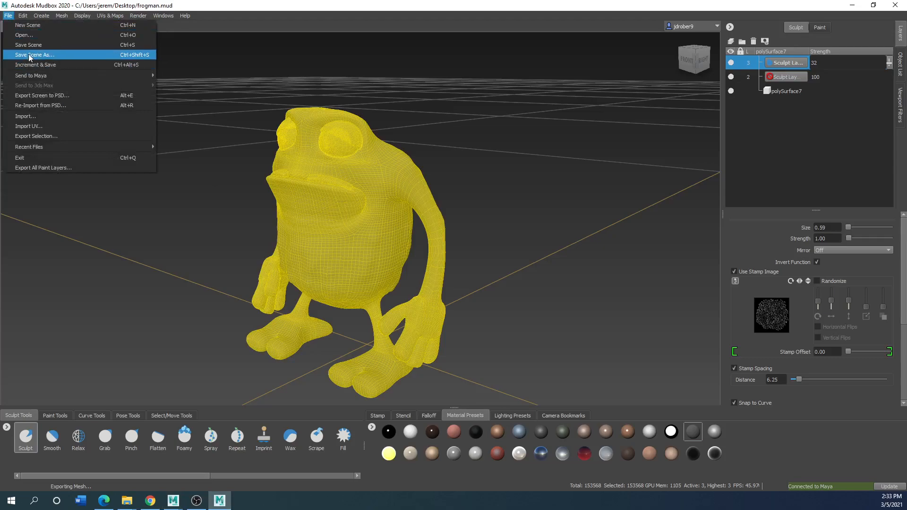
mouse_move(30, 75)
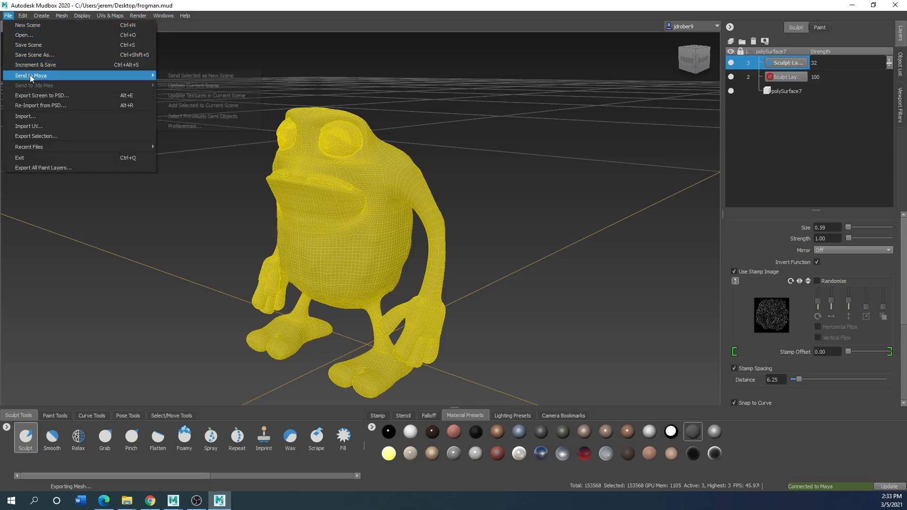
click(205, 75)
click(484, 253)
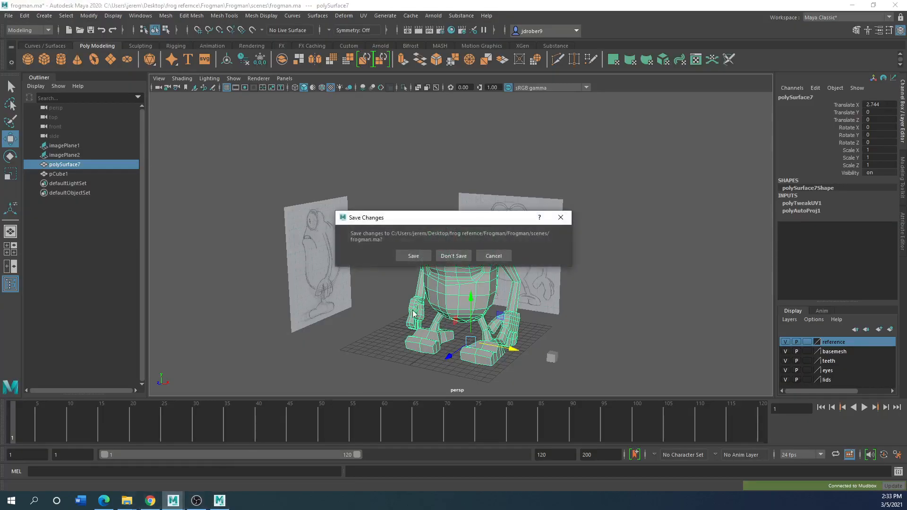
click(410, 256)
click(446, 261)
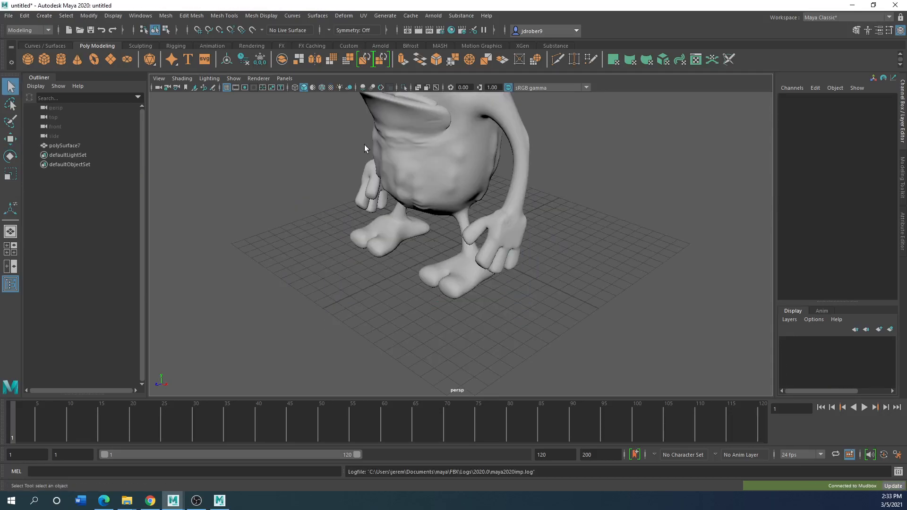
Examine the sculpted frog in the new Maya scene from several angles and distances, including its selected wireframe
scroll(389, 184, down, 4)
alt+drag(399, 247, 441, 180)
click(444, 223)
scroll(444, 224, up, 5)
alt+middle_drag(429, 192, 438, 271)
alt+drag(438, 271, 436, 307)
scroll(435, 307, down, 3)
click(423, 313)
scroll(430, 274, up, 4)
scroll(429, 275, down, 4)
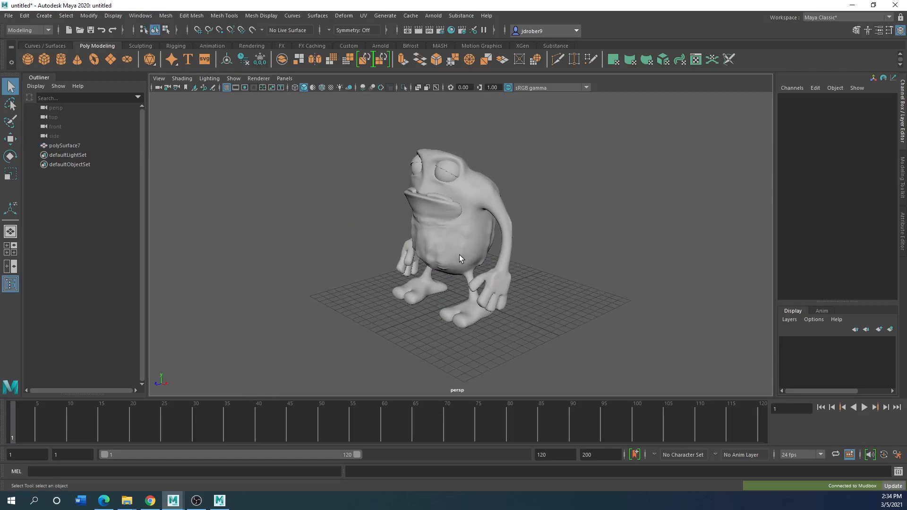
scroll(476, 255, up, 2)
scroll(475, 255, down, 3)
scroll(452, 251, up, 5)
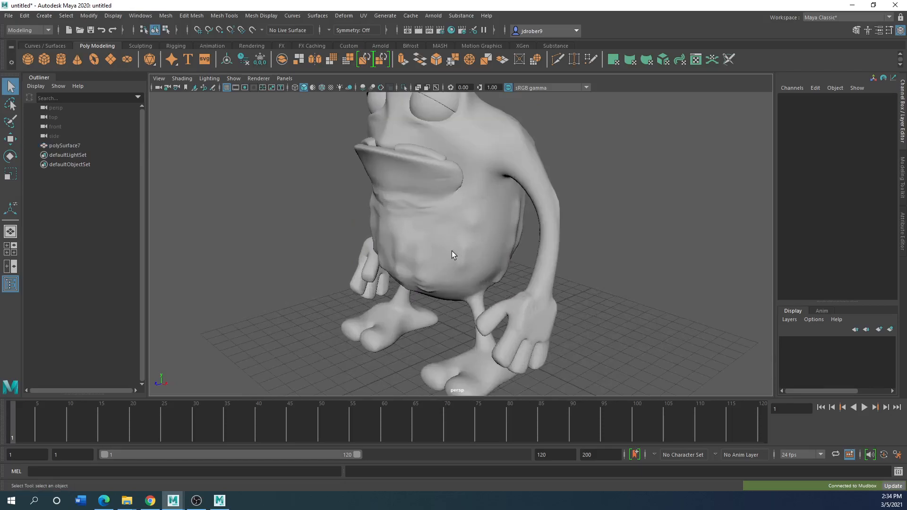
scroll(451, 251, down, 5)
click(455, 250)
alt+drag(458, 254, 424, 255)
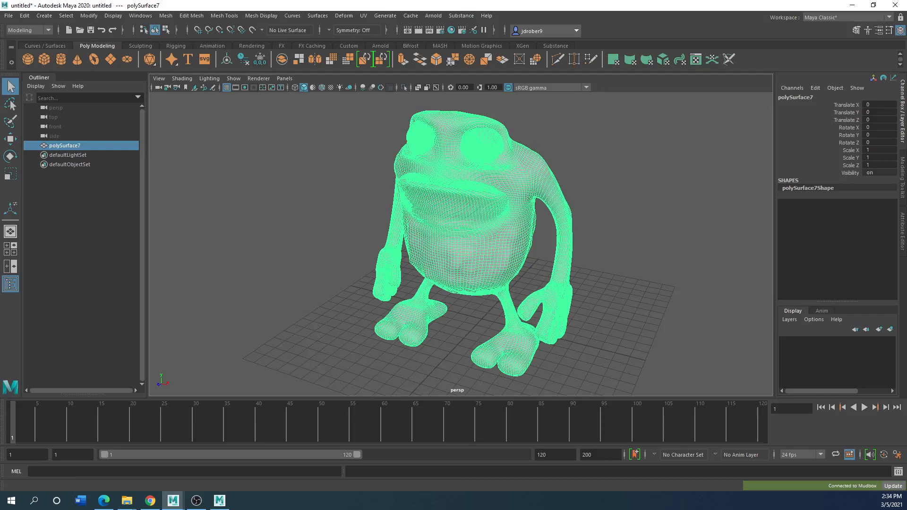
Close the Warnings and Errors window
drag(416, 206, 259, 221)
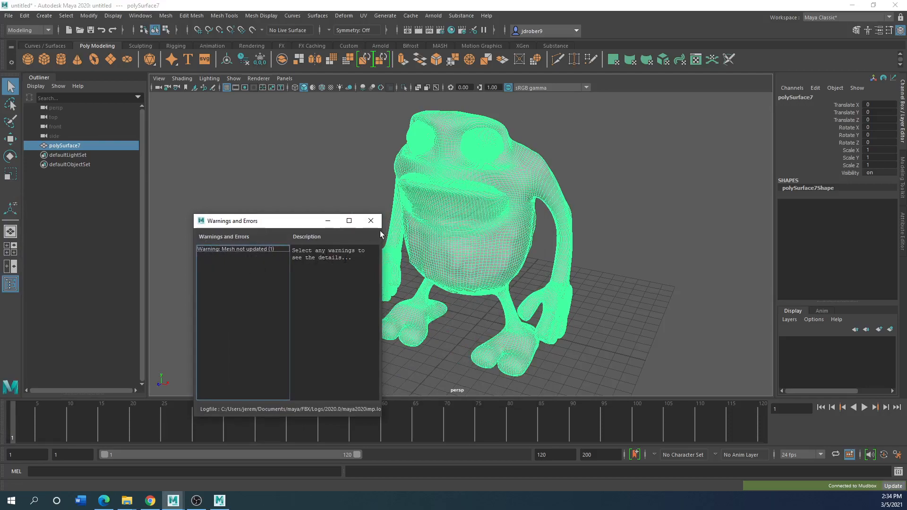
click(371, 221)
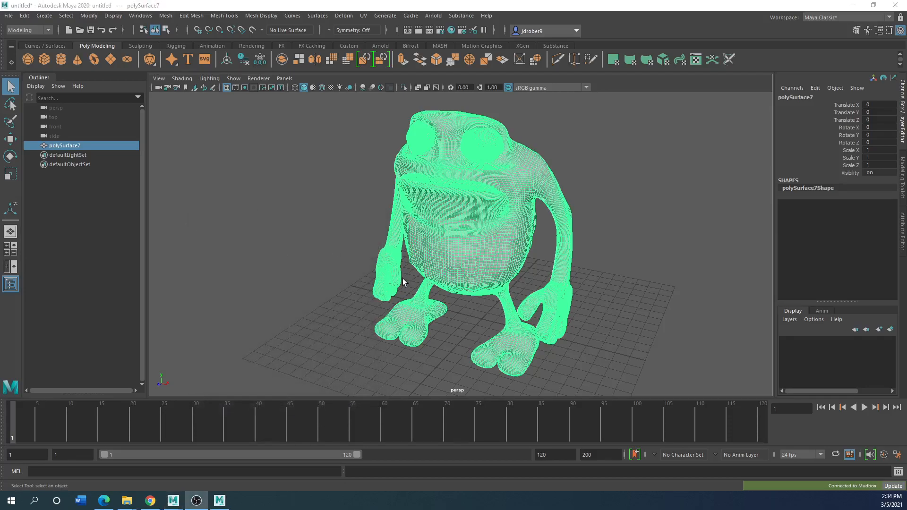
scroll(342, 321, down, 5)
scroll(431, 299, up, 5)
drag(454, 5, 378, 138)
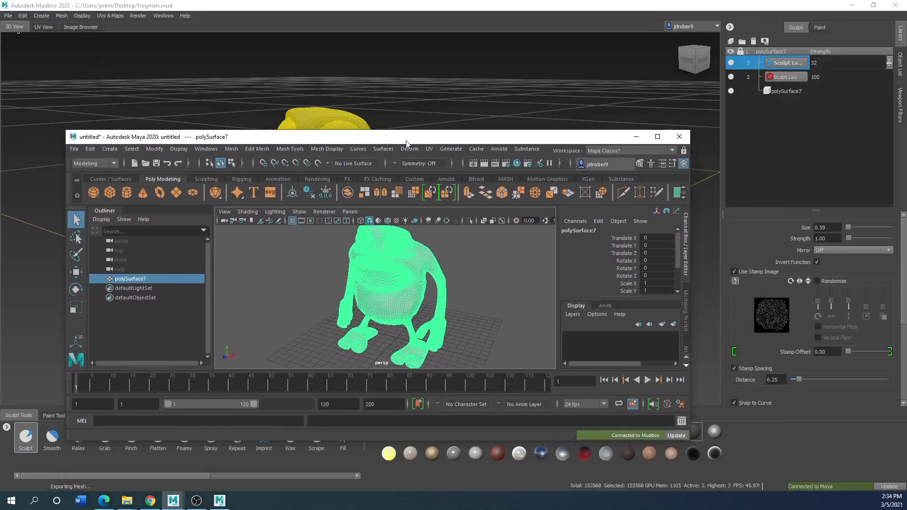
click(657, 137)
click(367, 240)
scroll(368, 241, down, 1)
scroll(367, 236, up, 1)
scroll(359, 240, down, 1)
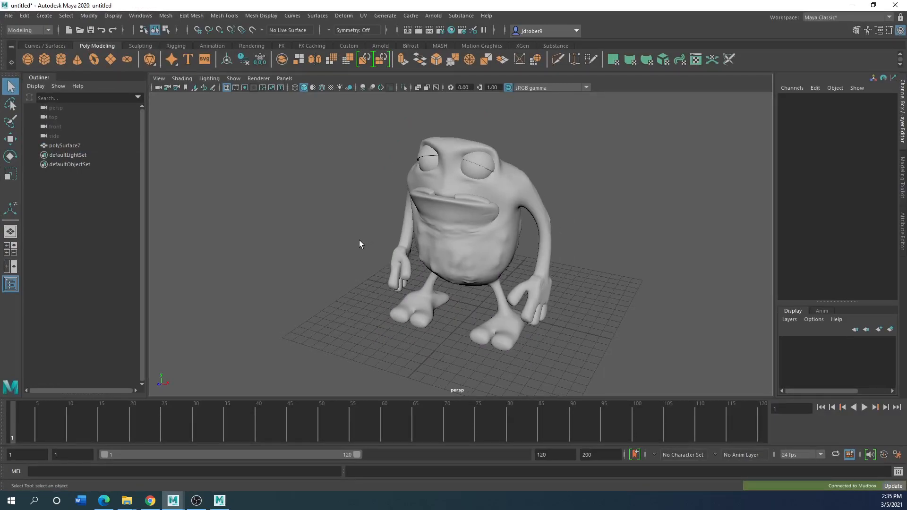
scroll(359, 243, down, 2)
scroll(363, 246, up, 1)
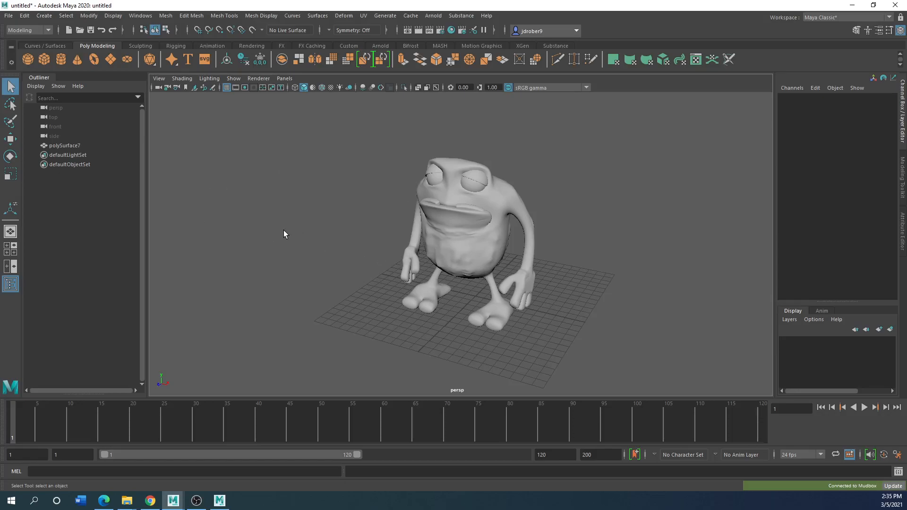
Select the sculpted frog mesh and open the UV Editor for it
click(456, 234)
scroll(362, 302, down, 2)
scroll(362, 302, up, 2)
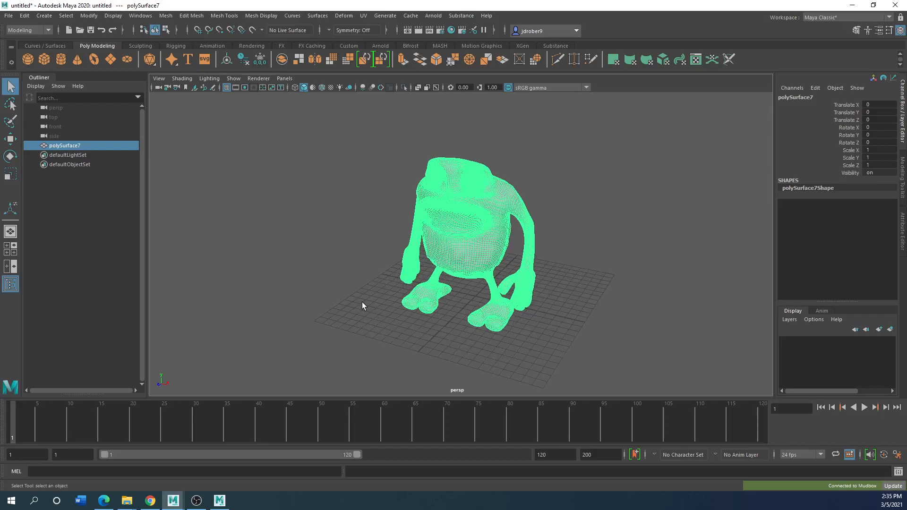
click(369, 15)
click(377, 23)
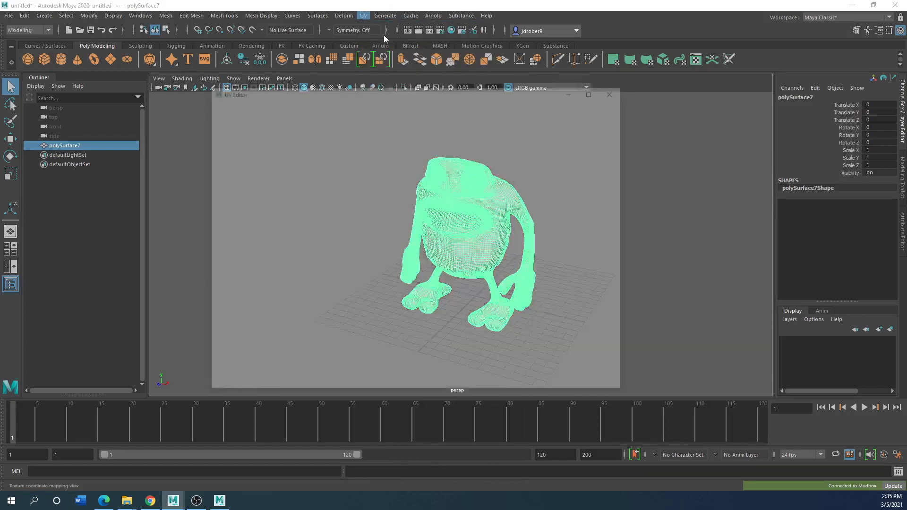
Generate UVs for the selected frog mesh with an Automatic projection
drag(386, 93, 301, 139)
scroll(382, 321, down, 7)
scroll(378, 340, up, 3)
click(367, 17)
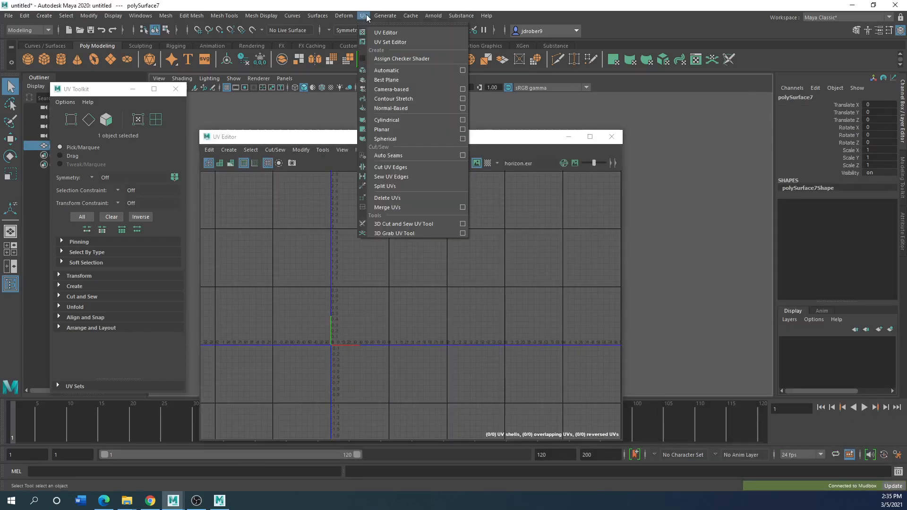
click(386, 70)
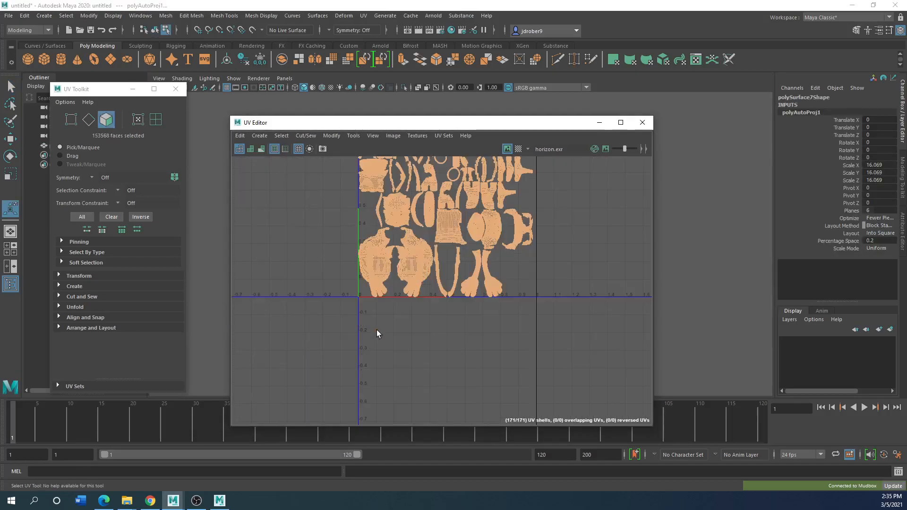
Examine the frog's UV shells up close and as a whole layout, and review the UV Snapshot options without exporting an image
scroll(403, 286, up, 5)
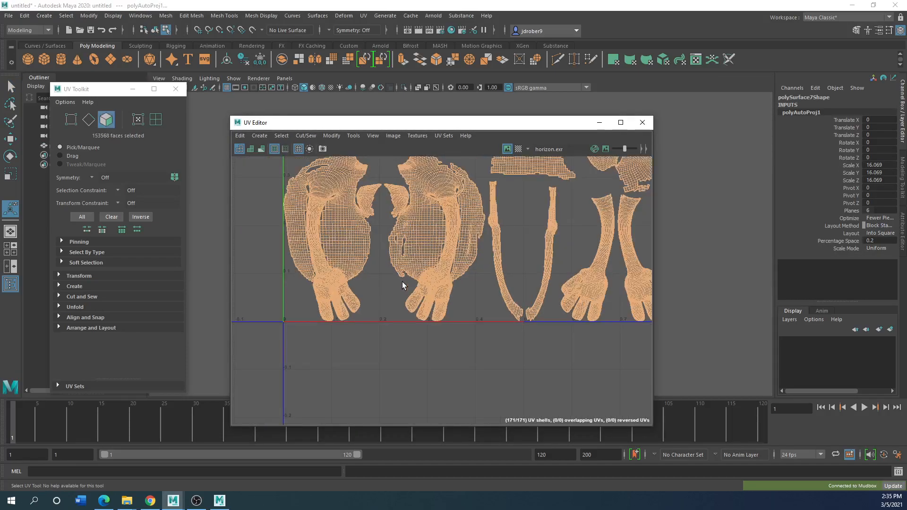
scroll(403, 285, down, 6)
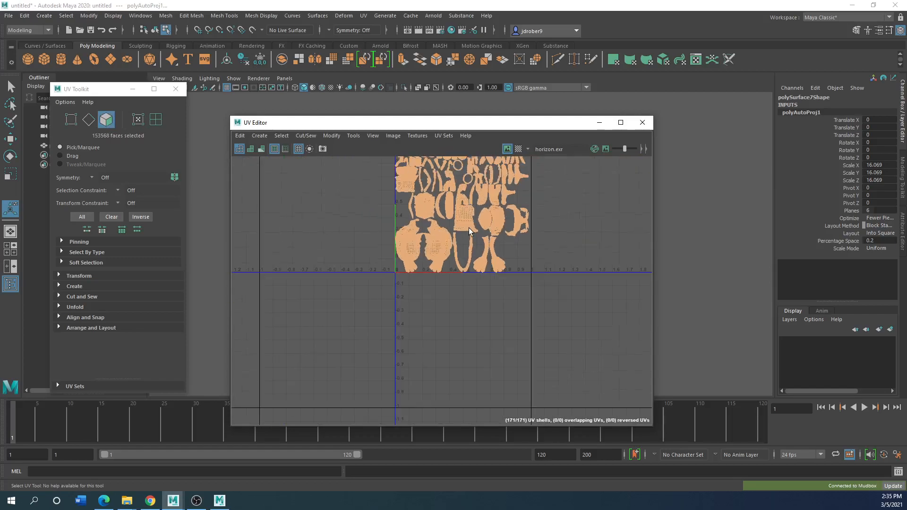
scroll(481, 224, up, 1)
scroll(481, 224, up, 3)
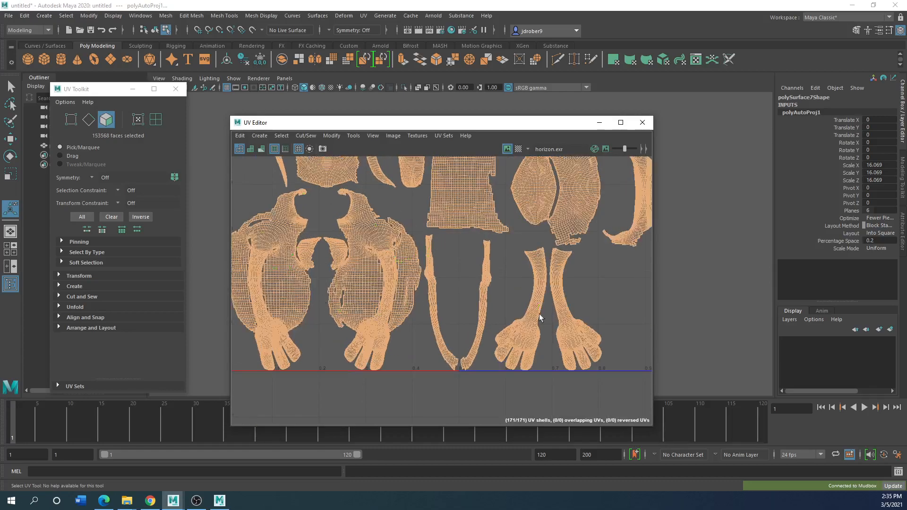
scroll(370, 294, down, 4)
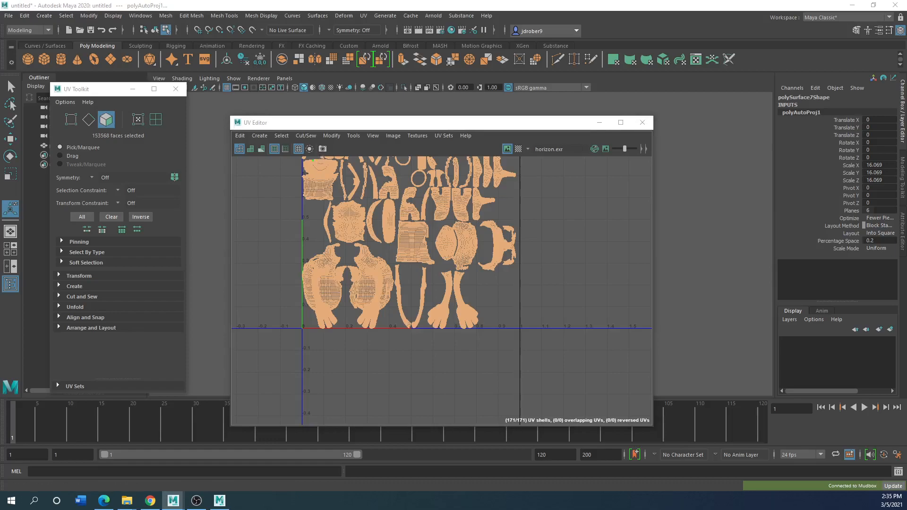
click(323, 149)
drag(416, 237, 589, 208)
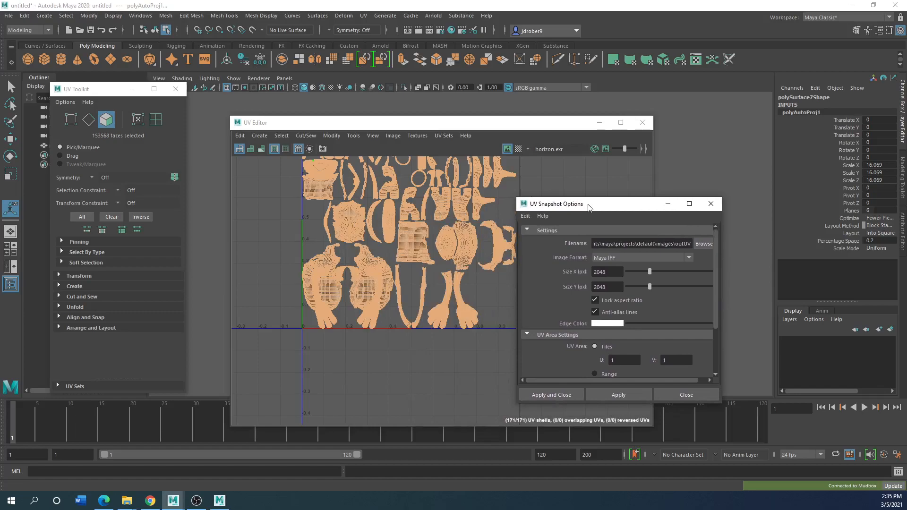
click(711, 207)
Close the UV Editor, clear the face selection, and inspect the frog's wireframe in the perspective view
drag(370, 126, 332, 95)
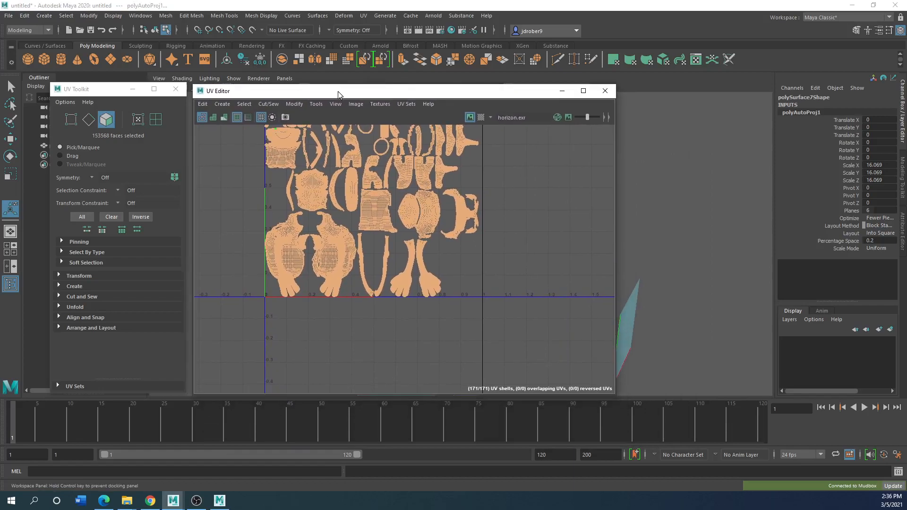
click(583, 91)
drag(615, 7, 336, 210)
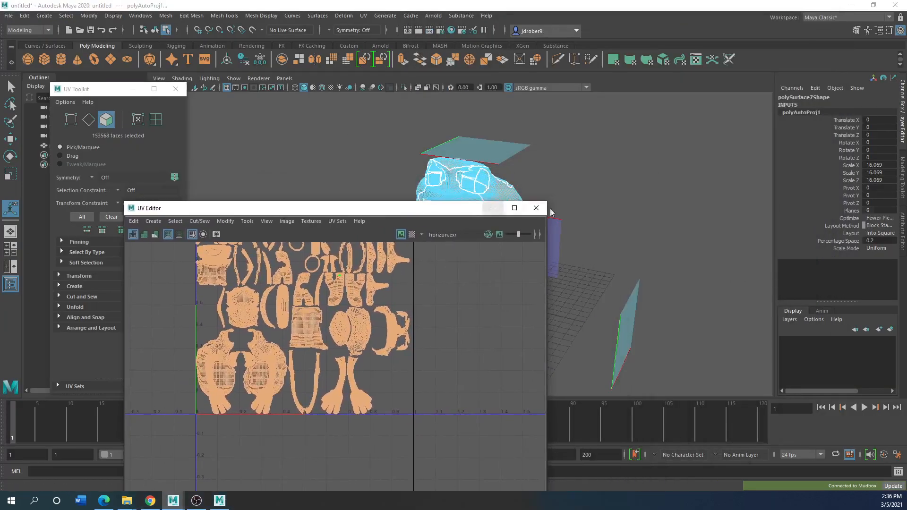
click(536, 208)
click(308, 309)
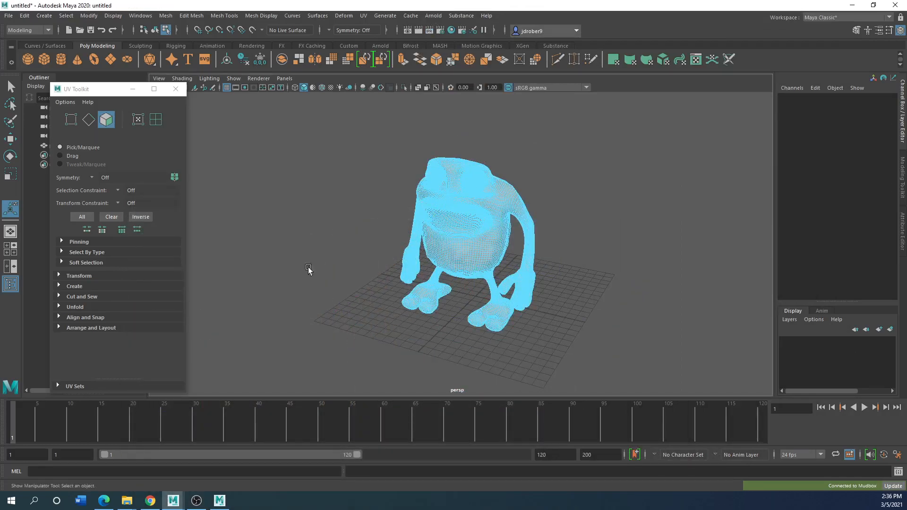
scroll(307, 283, up, 2)
scroll(306, 294, up, 3)
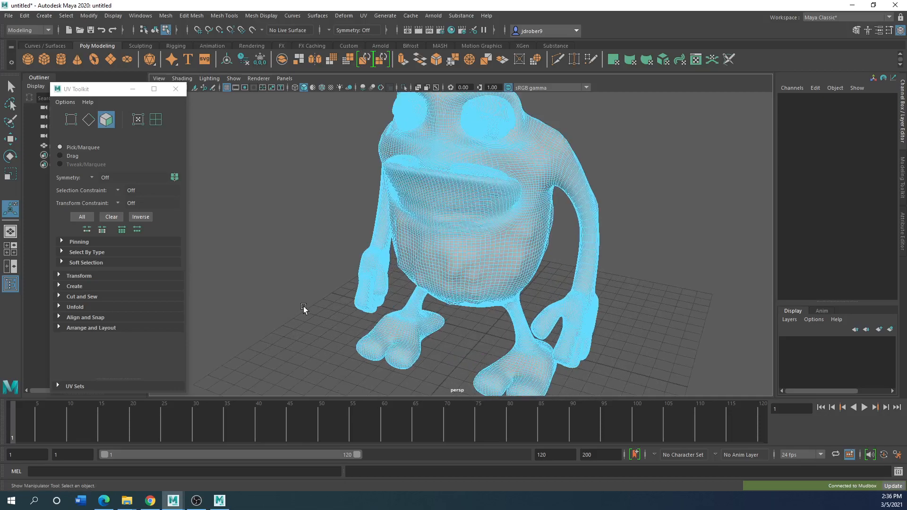
scroll(304, 308, down, 3)
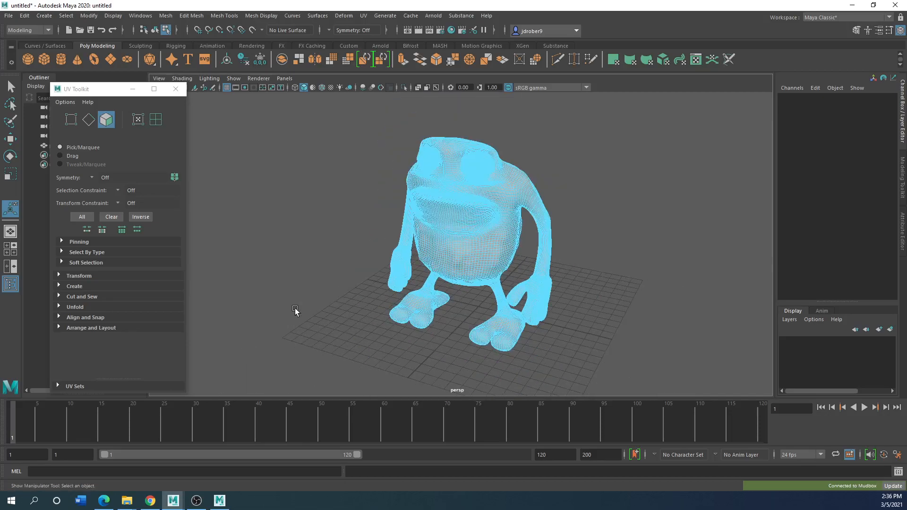